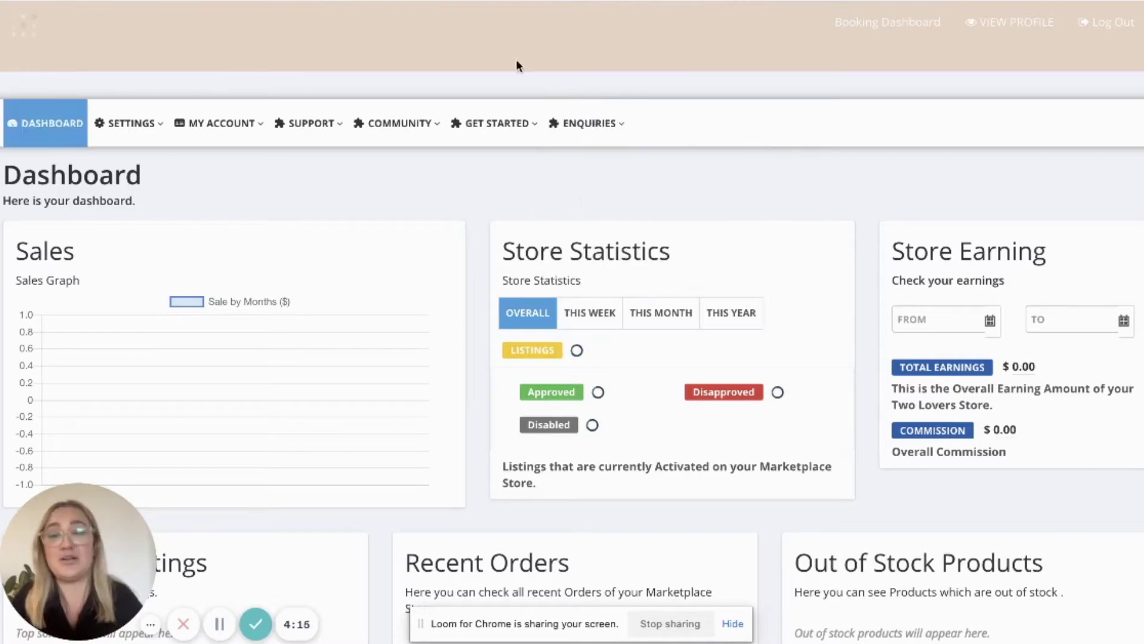
Step: Open the profile personalisation page and review the account details, business profile image and business logo sections
mouse_move(497, 124)
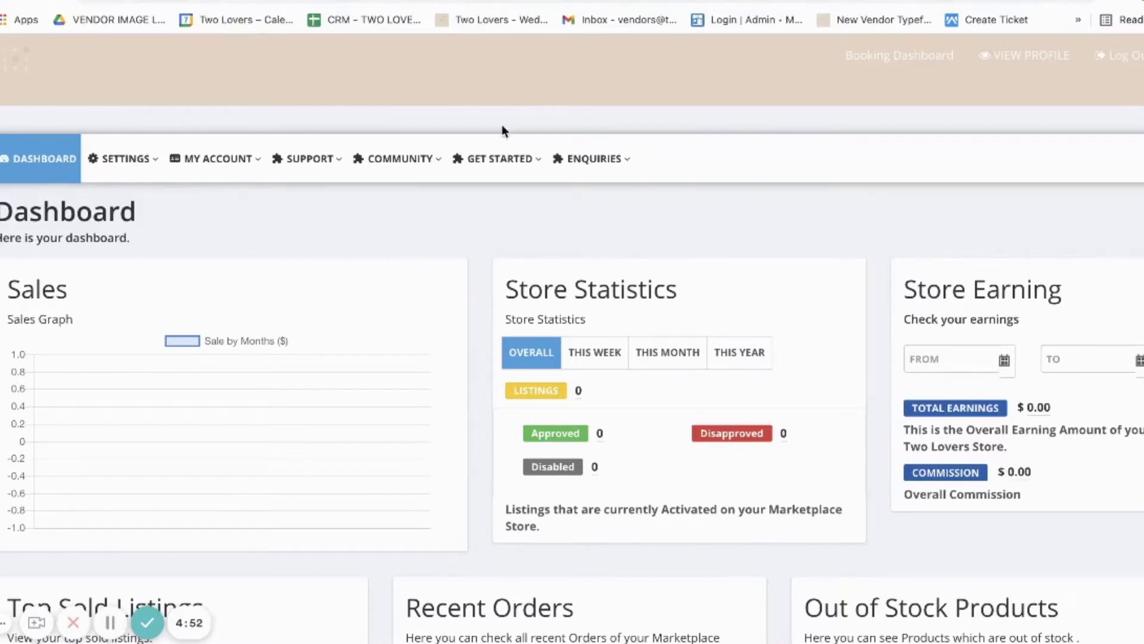
mouse_move(499, 157)
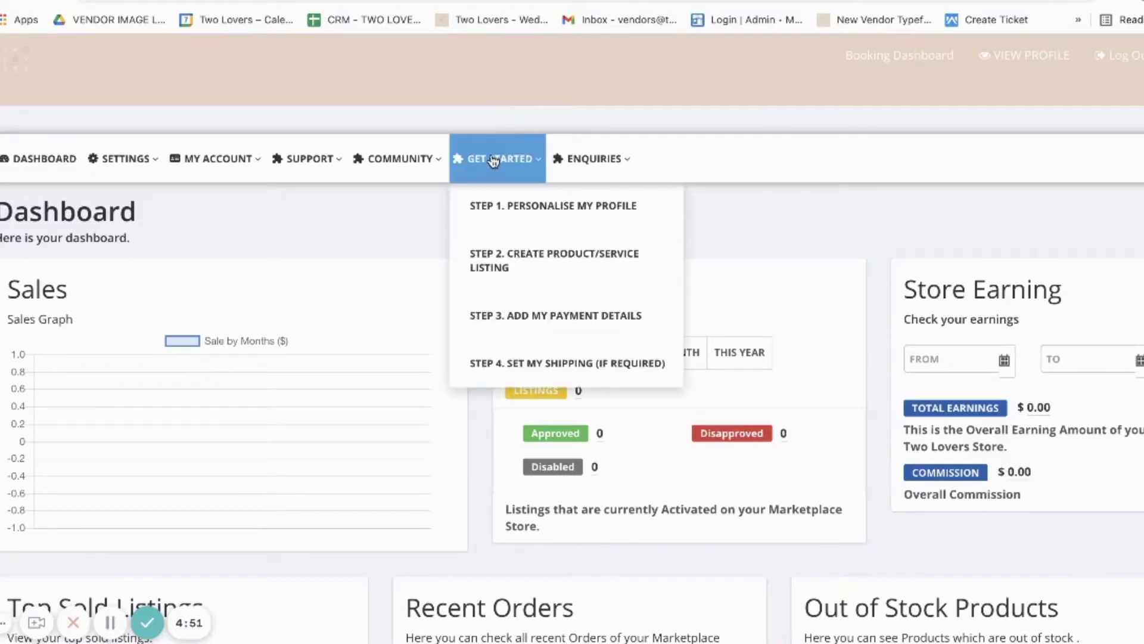
click(565, 218)
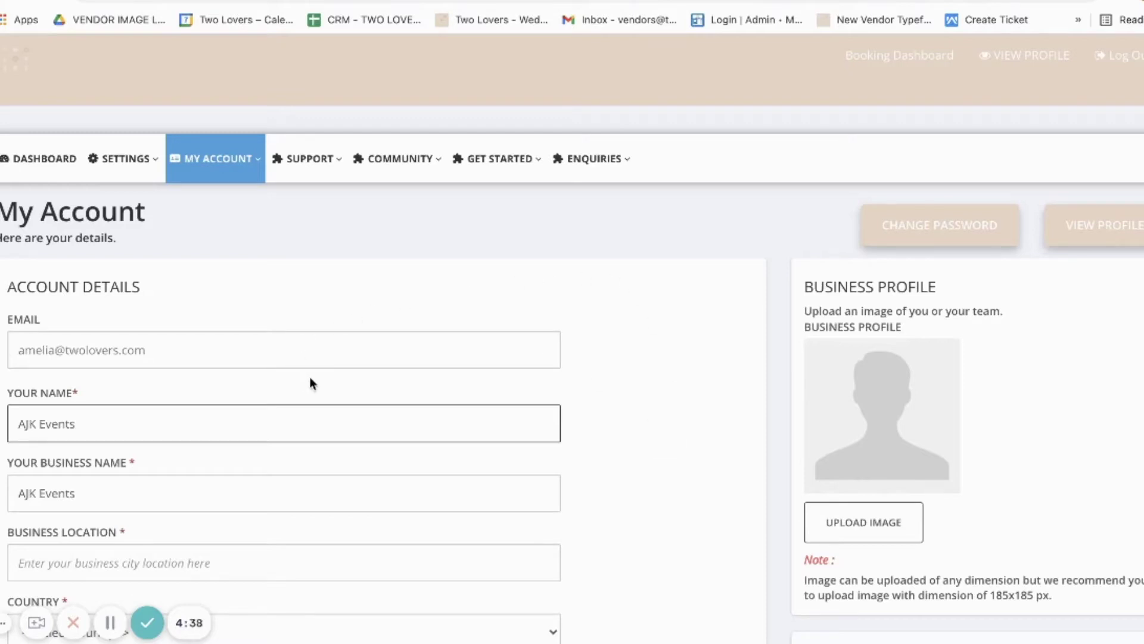
scroll(311, 376, down, 2)
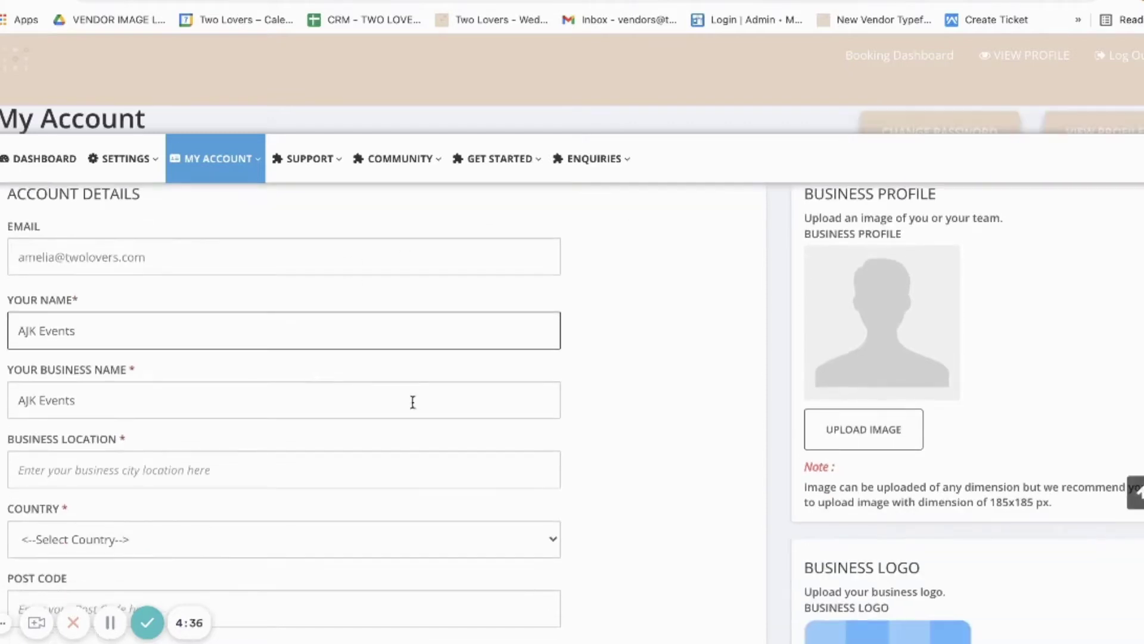
scroll(622, 355, up, 2)
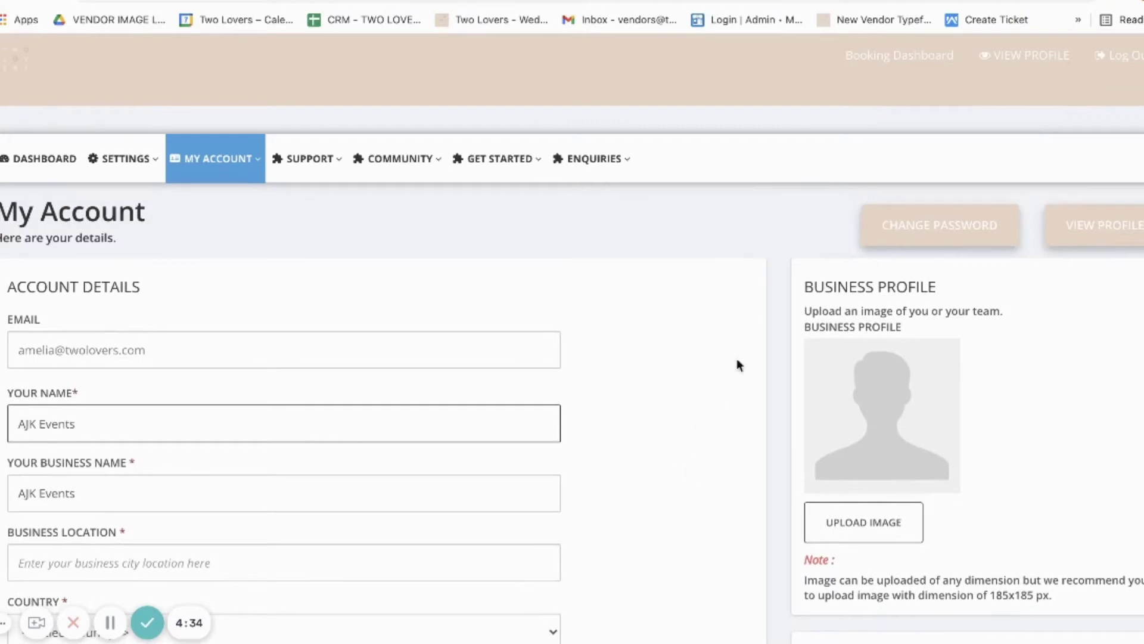
drag(803, 286, 978, 325)
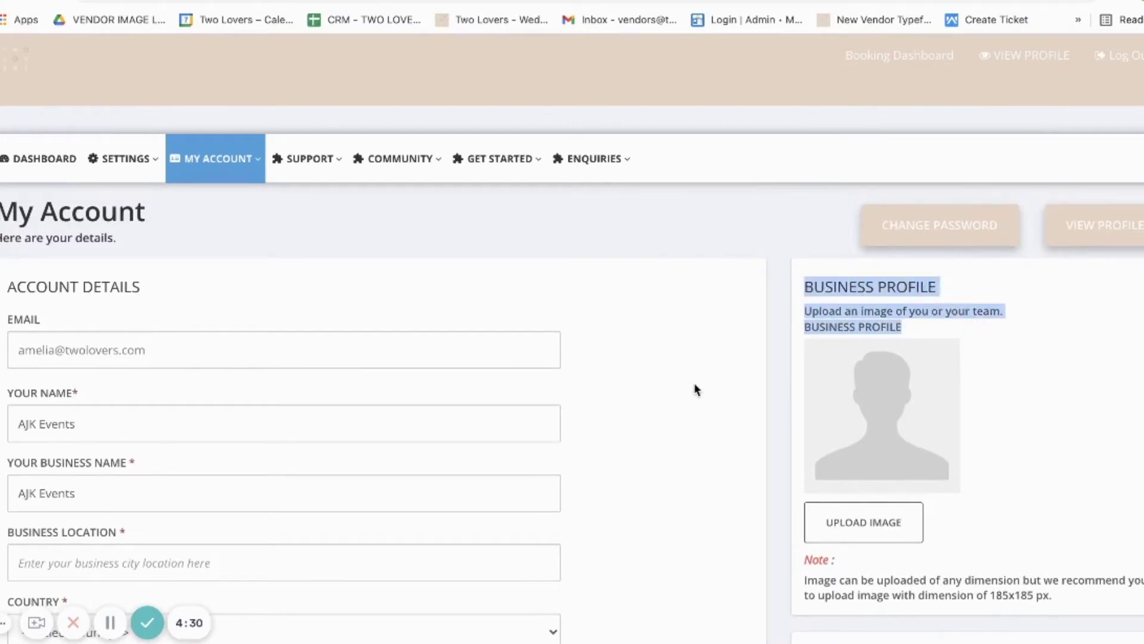
scroll(696, 389, down, 5)
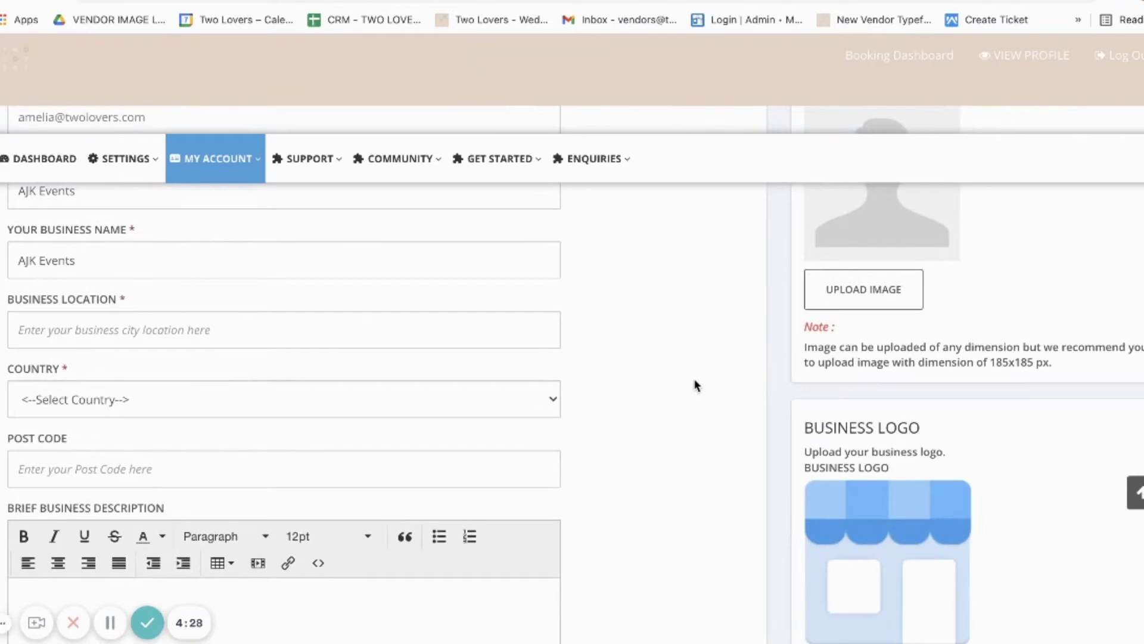
scroll(696, 386, down, 3)
drag(806, 273, 944, 314)
Step: Examine the brief and detailed business description fields of the account profile
click(154, 480)
click(11, 353)
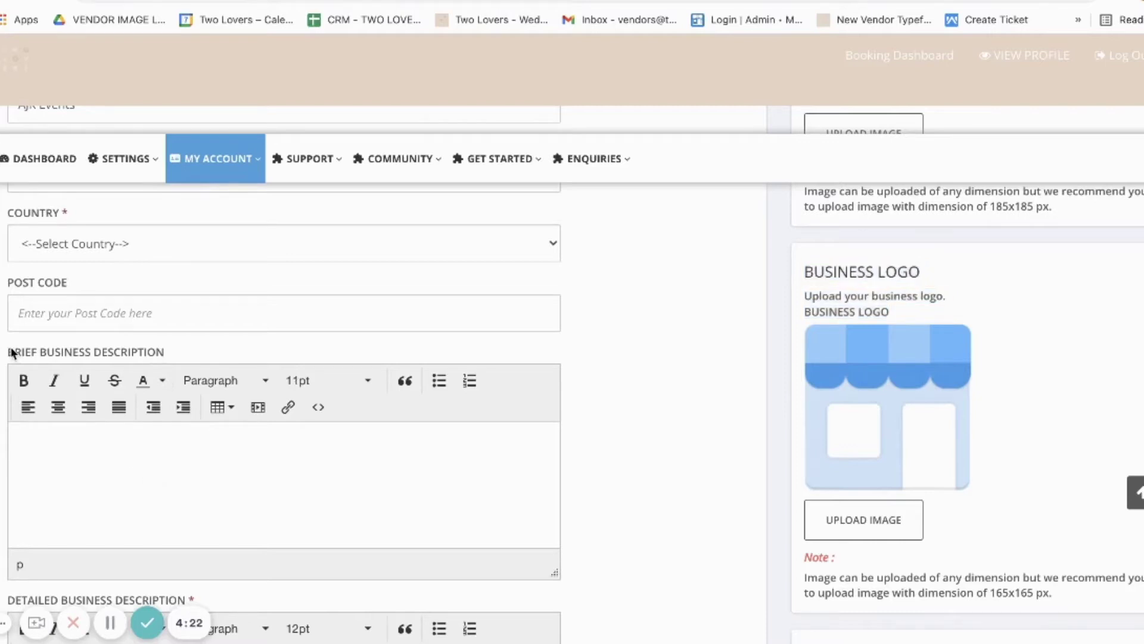
drag(171, 351, 6, 353)
click(90, 455)
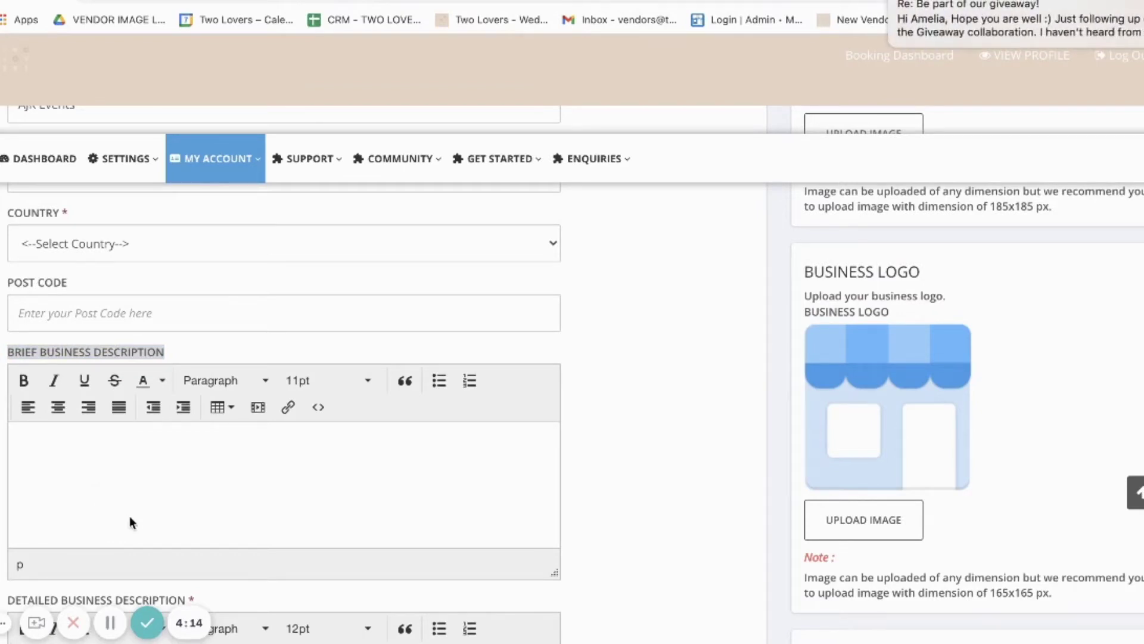
scroll(156, 507, down, 3)
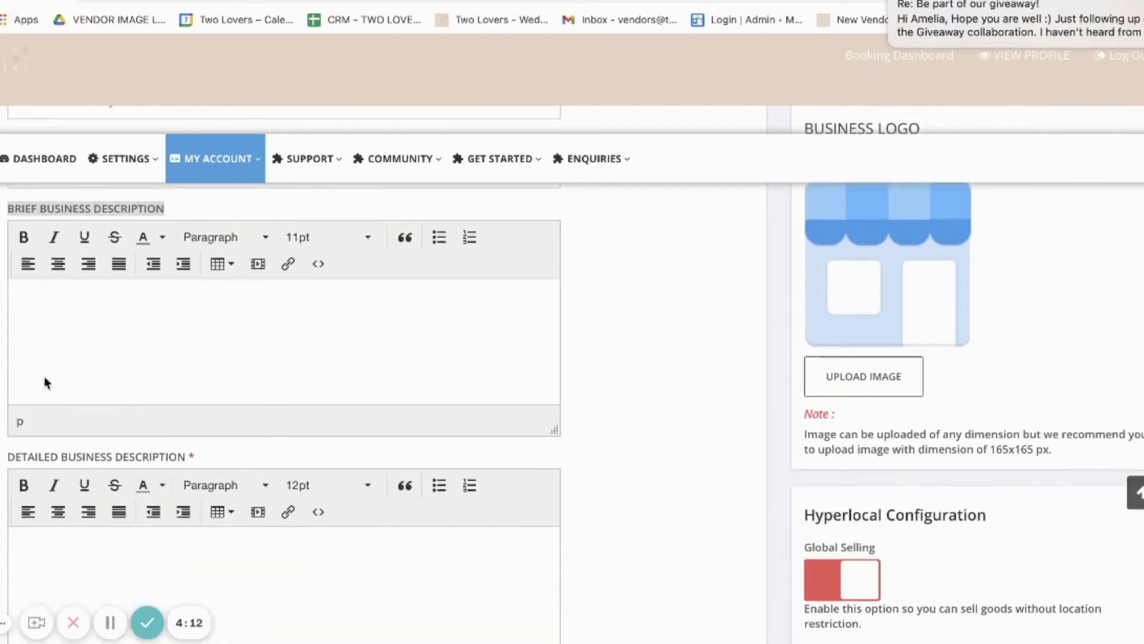
drag(9, 456, 99, 458)
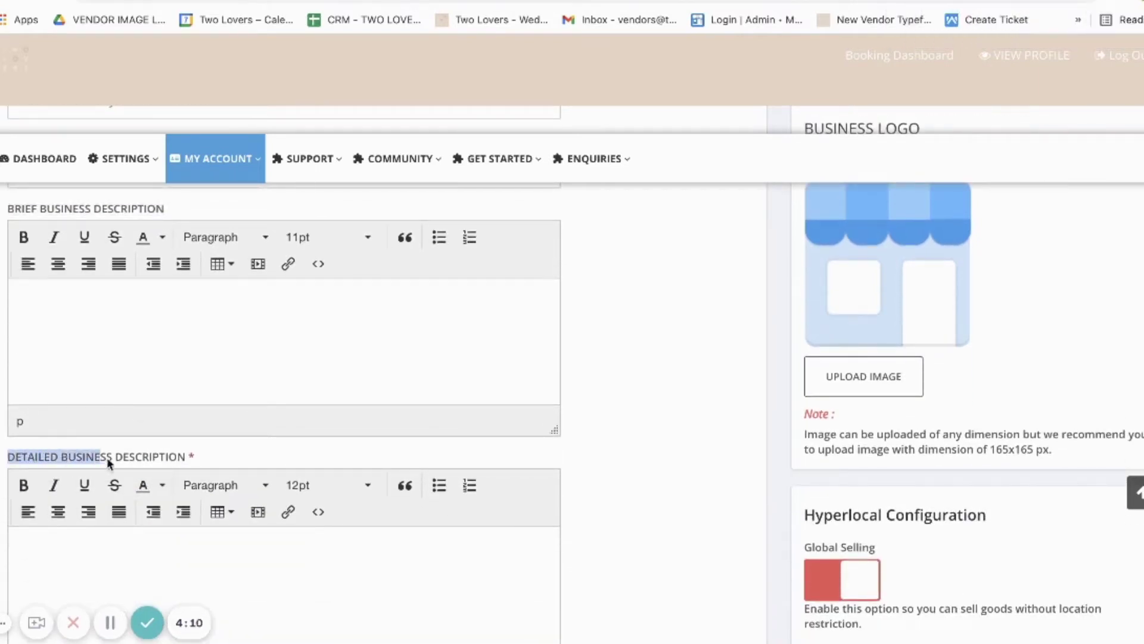
drag(183, 459, 216, 459)
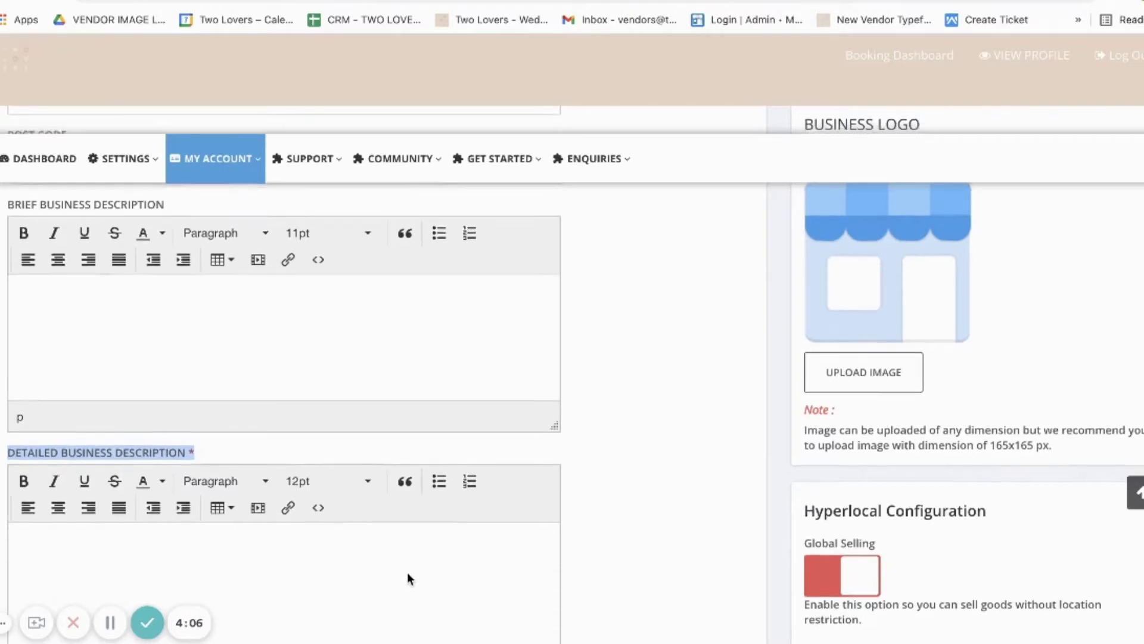
scroll(410, 554, down, 2)
click(26, 423)
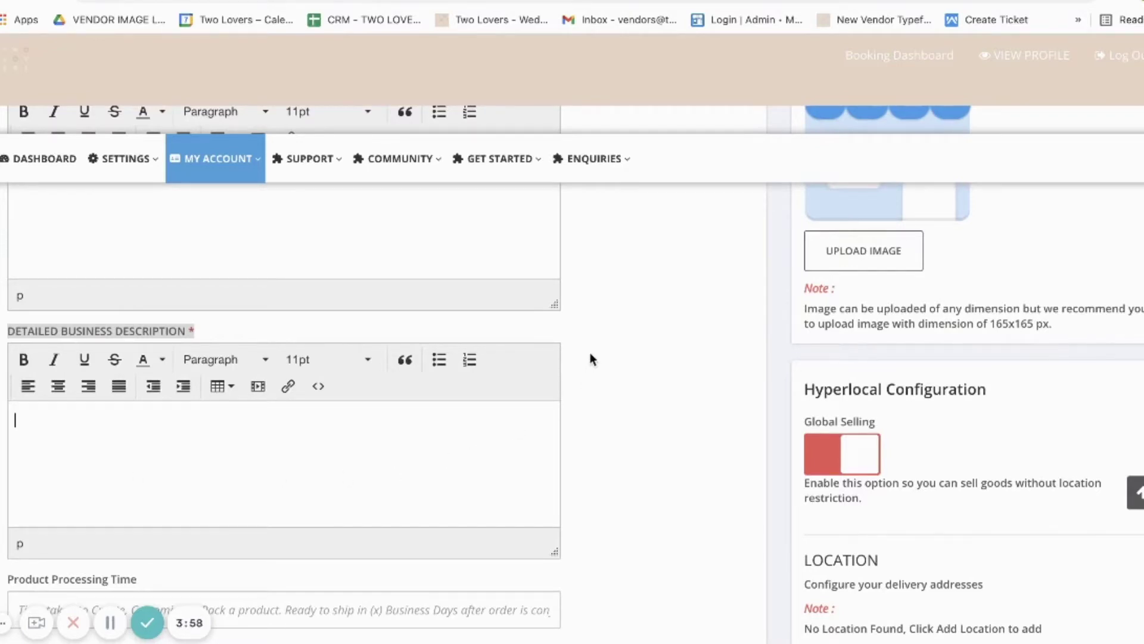
Step: Review the product processing, delivery, return, refund and business policy fields, through to the profile banner image section
scroll(590, 353, down, 4)
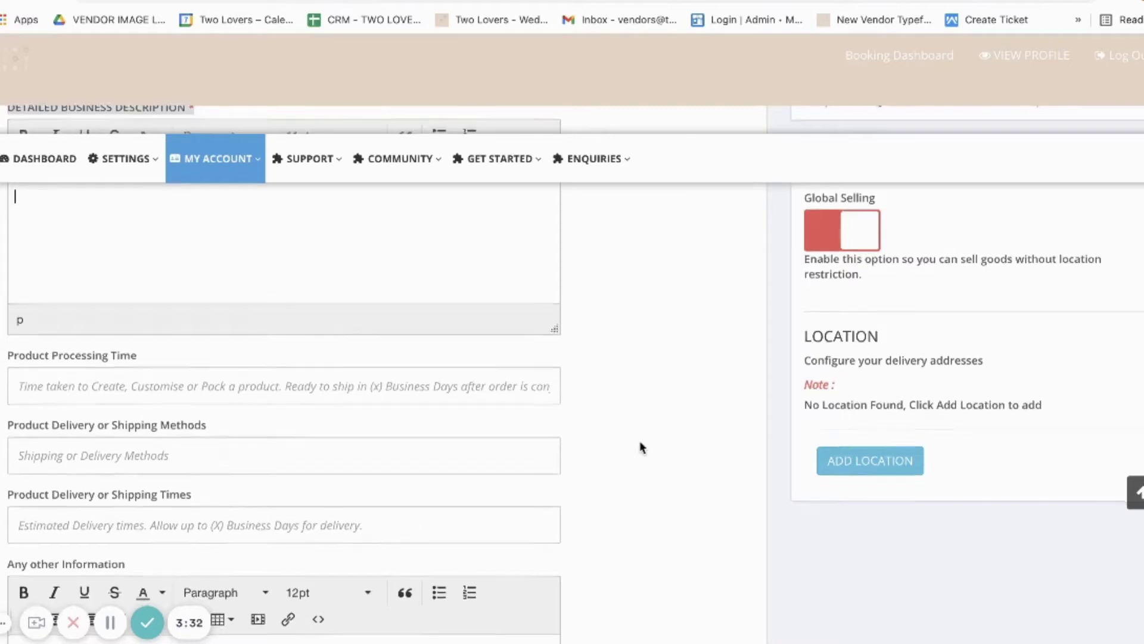
scroll(639, 447, down, 5)
drag(7, 296, 127, 298)
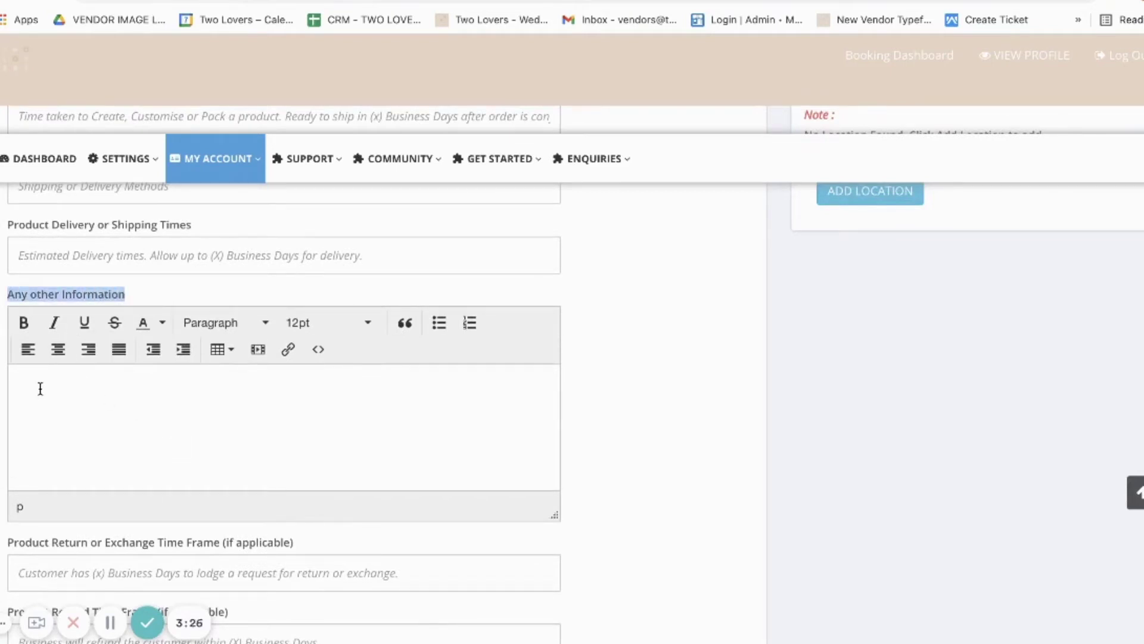
scroll(629, 393, down, 3)
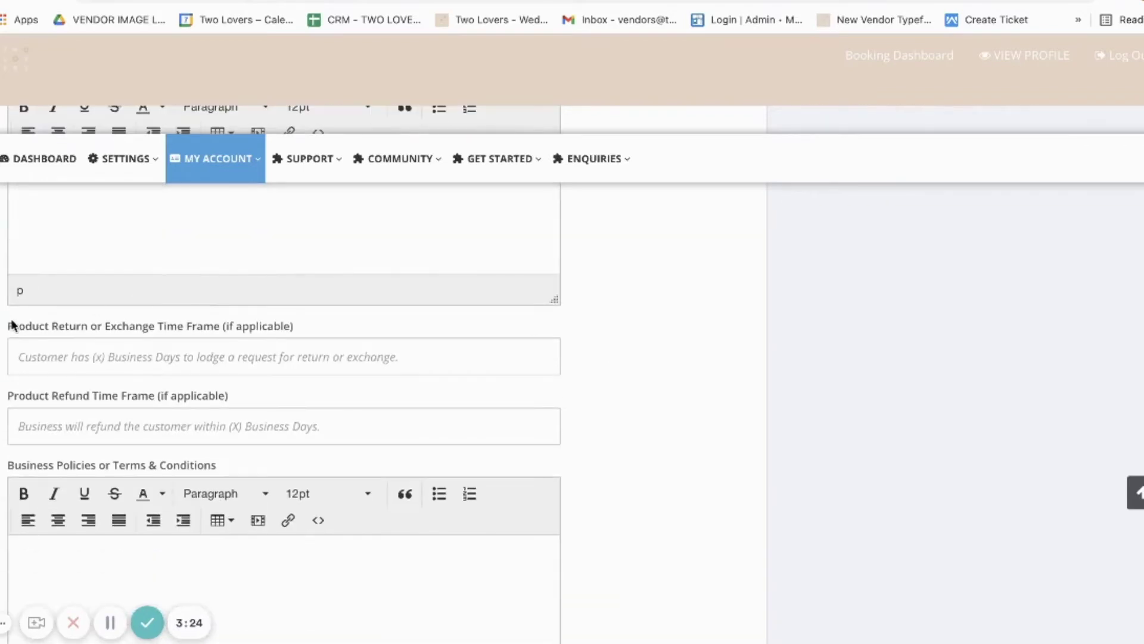
drag(7, 327, 310, 334)
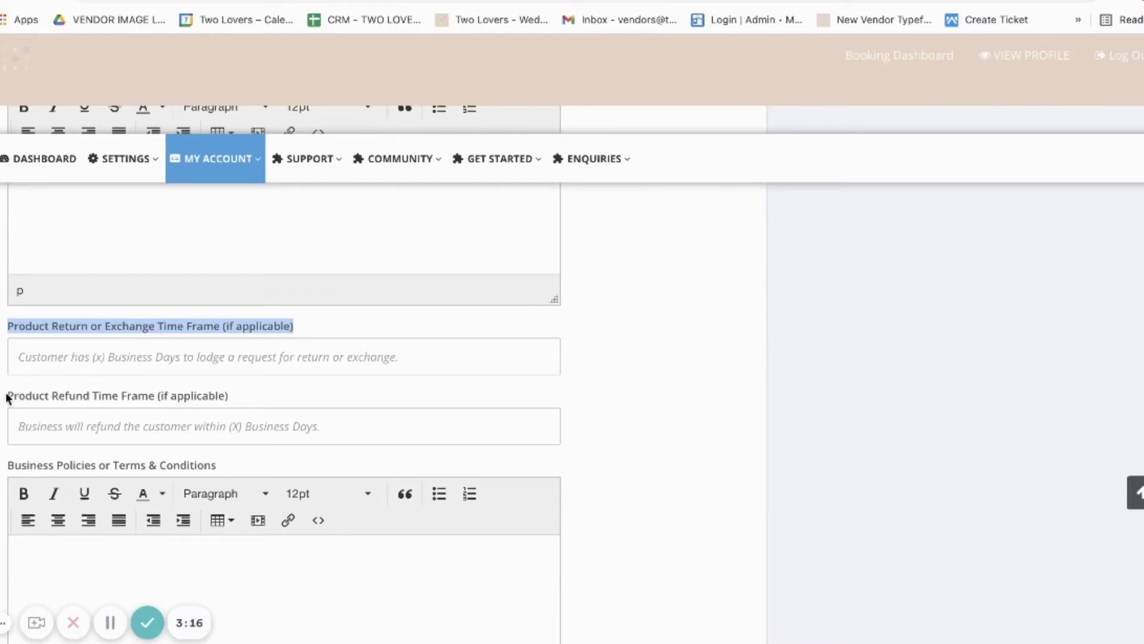
drag(7, 396, 251, 406)
scroll(747, 437, down, 3)
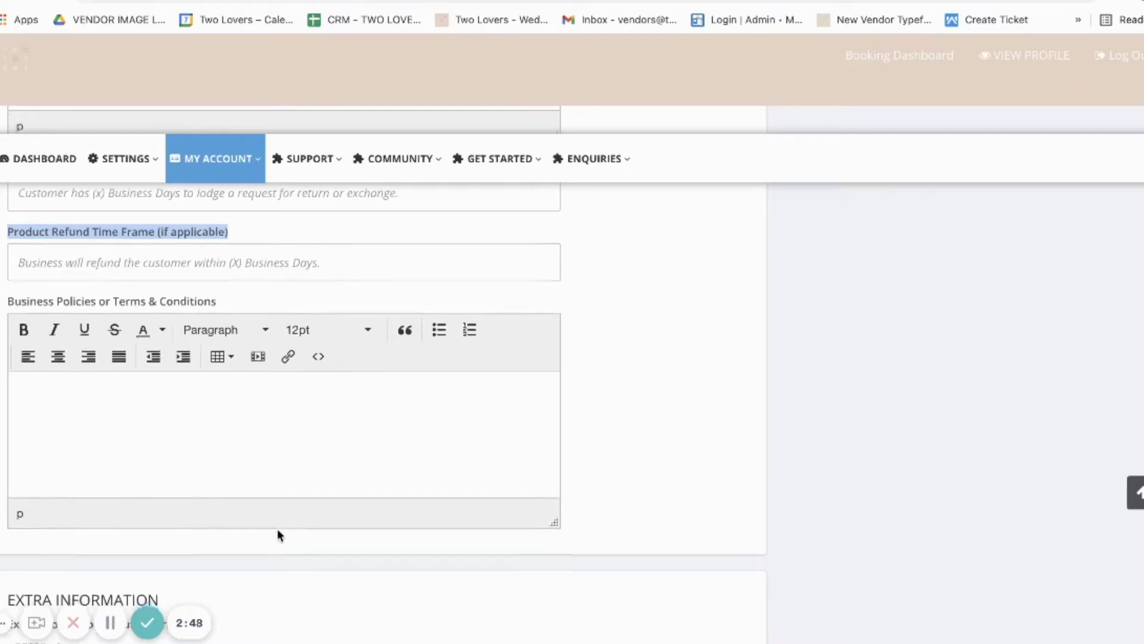
scroll(278, 531, down, 6)
scroll(291, 506, down, 3)
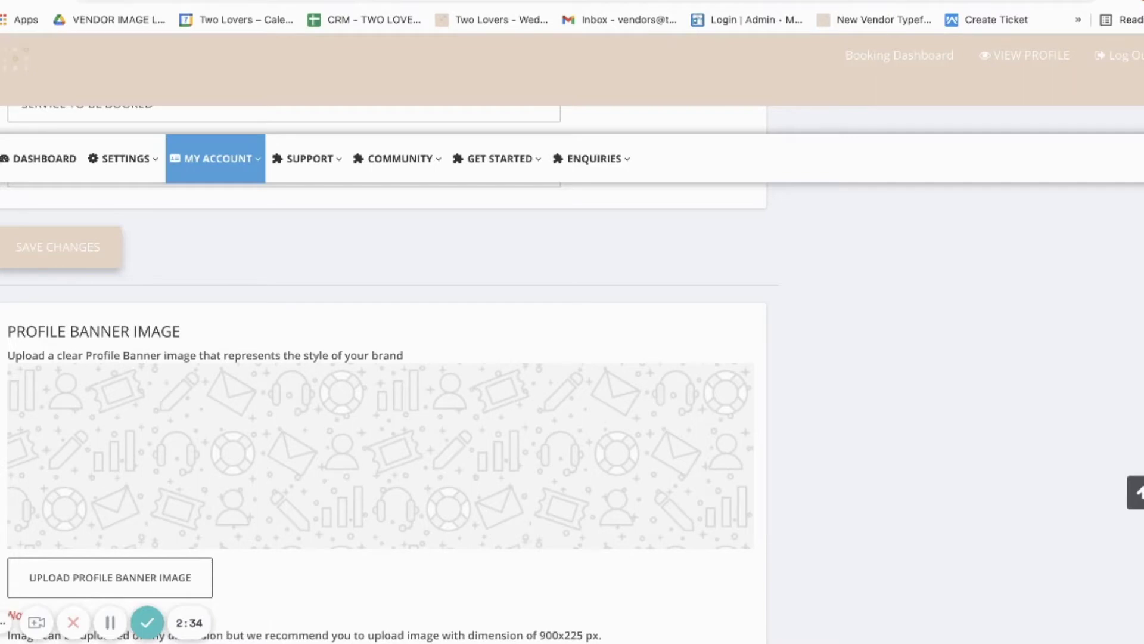
scroll(528, 382, down, 2)
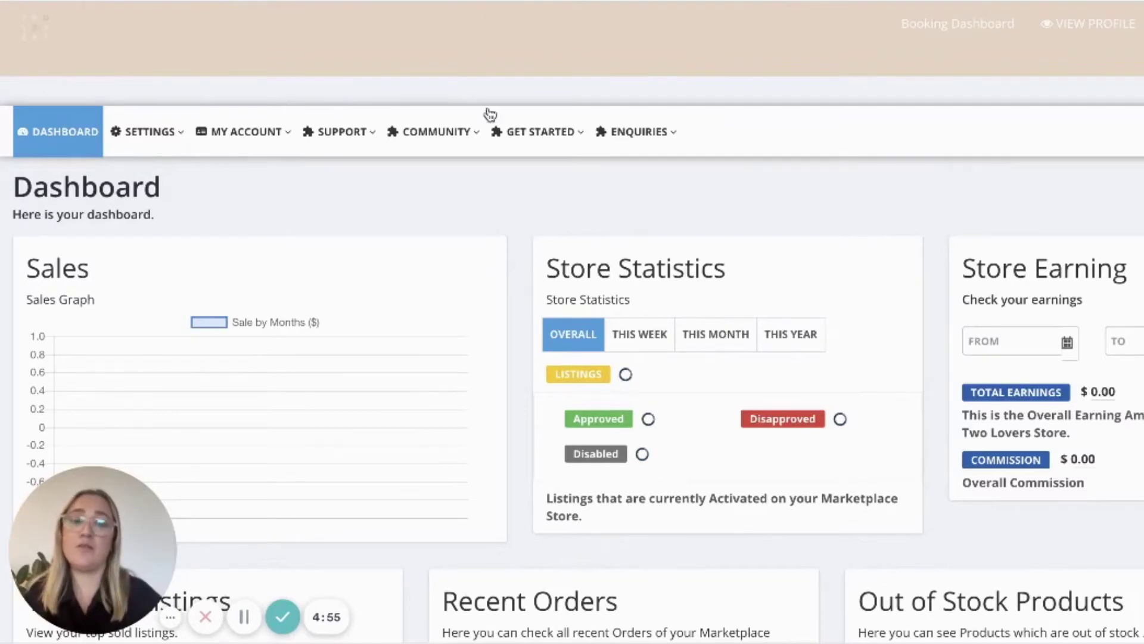
Step: Open the payment details setup, choose Internet Banking as the payment method and look through its required fields
click(519, 130)
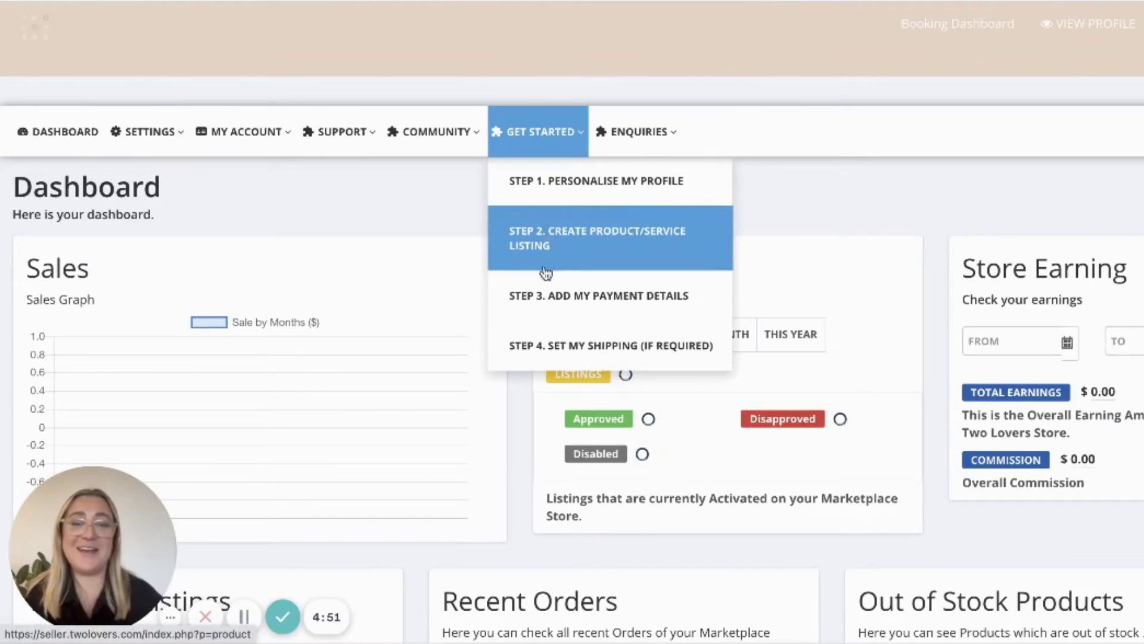
click(642, 299)
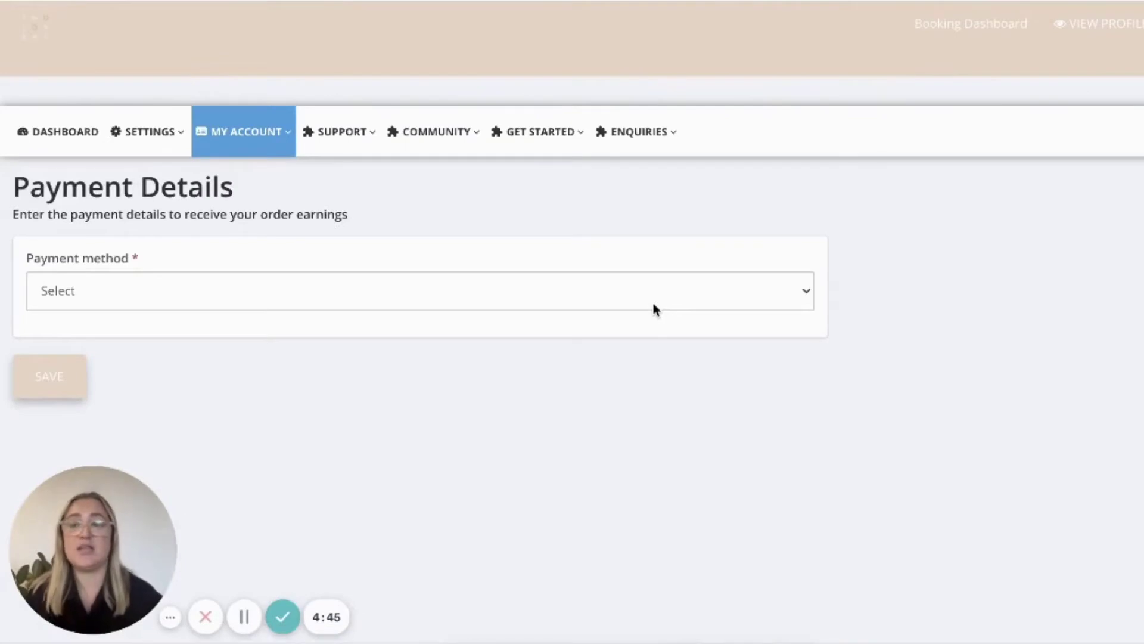
click(713, 294)
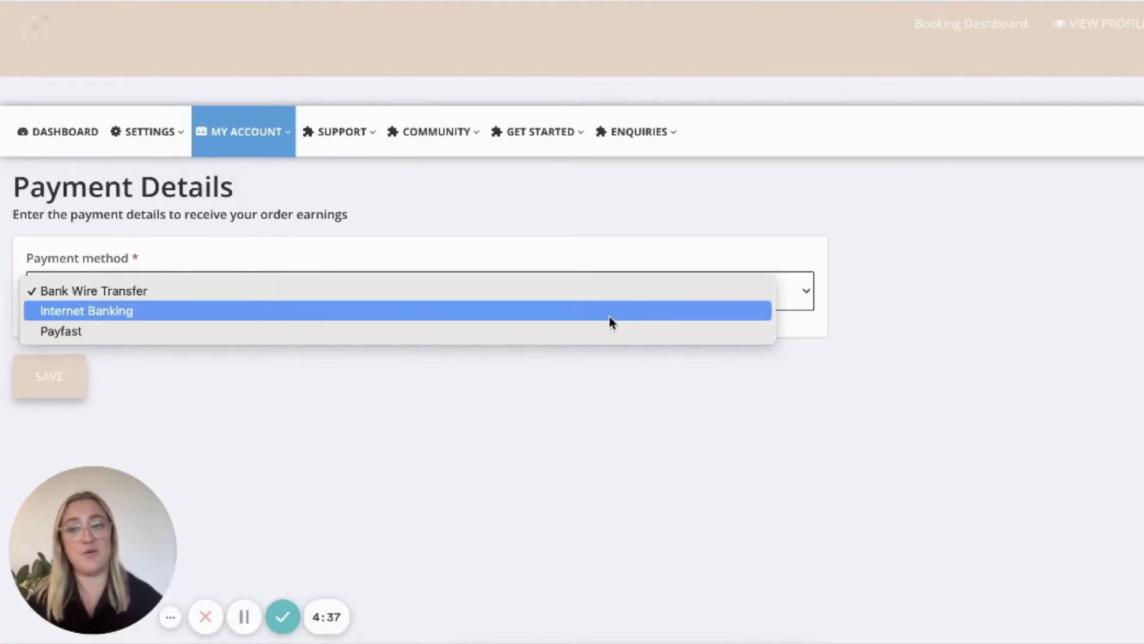
click(610, 316)
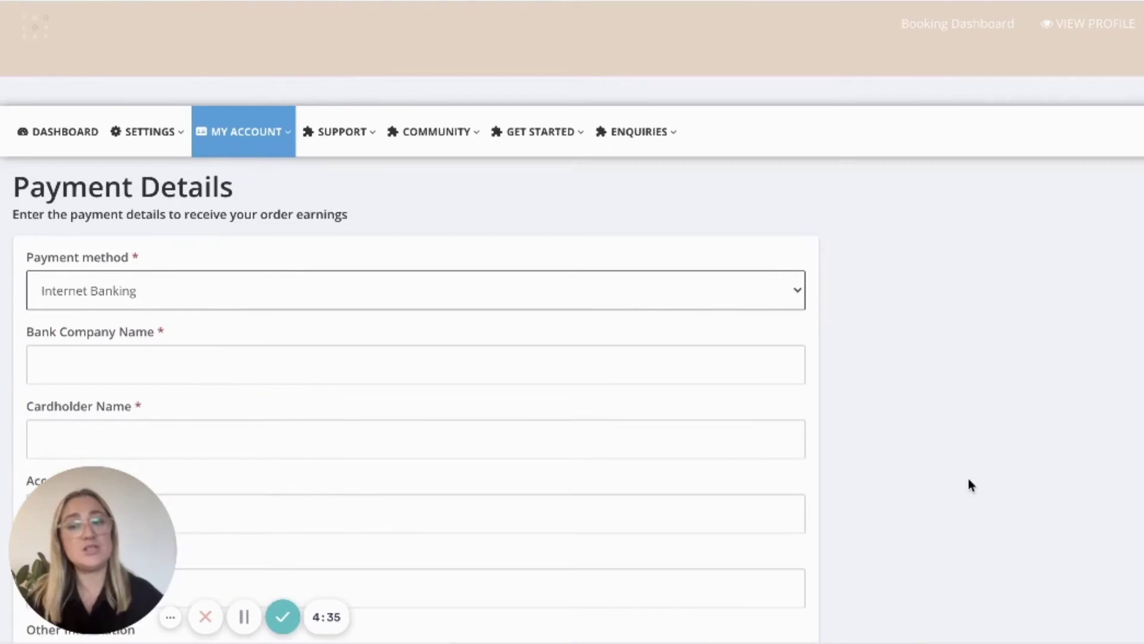
scroll(970, 481, down, 1)
scroll(970, 480, down, 3)
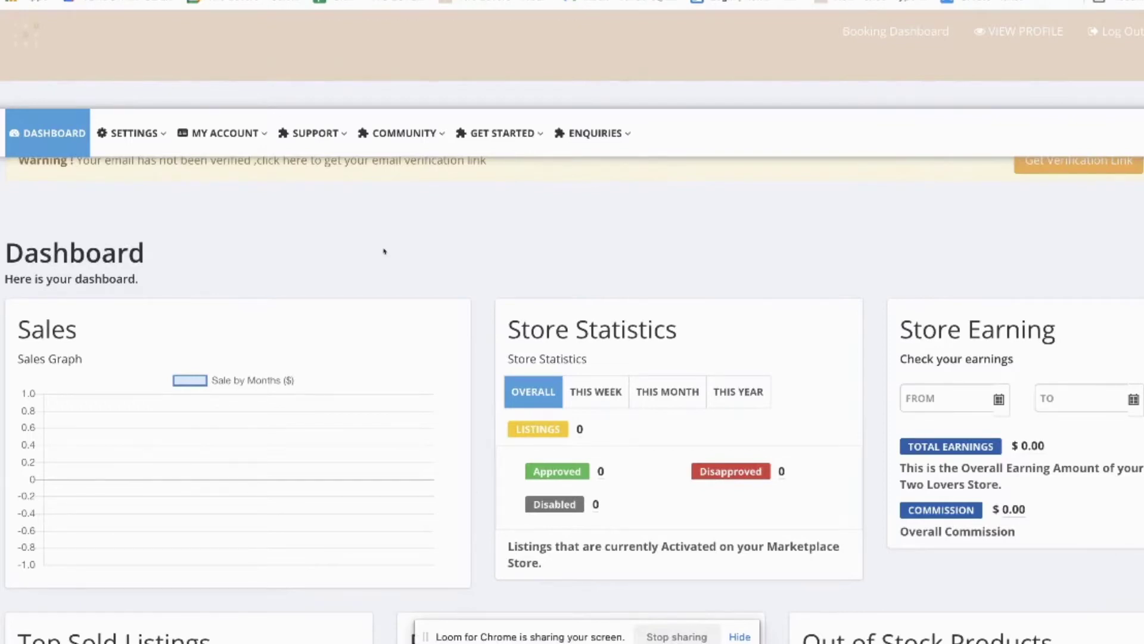
Step: Open the shipping setup and enable the Set Your Own Shipping method
click(502, 132)
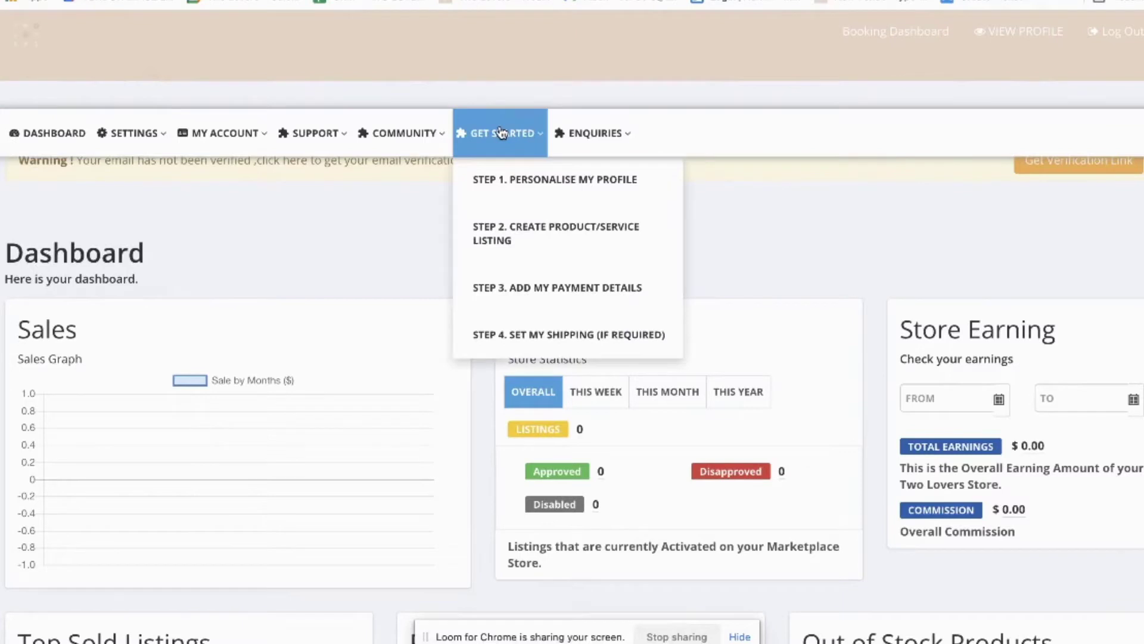
click(558, 343)
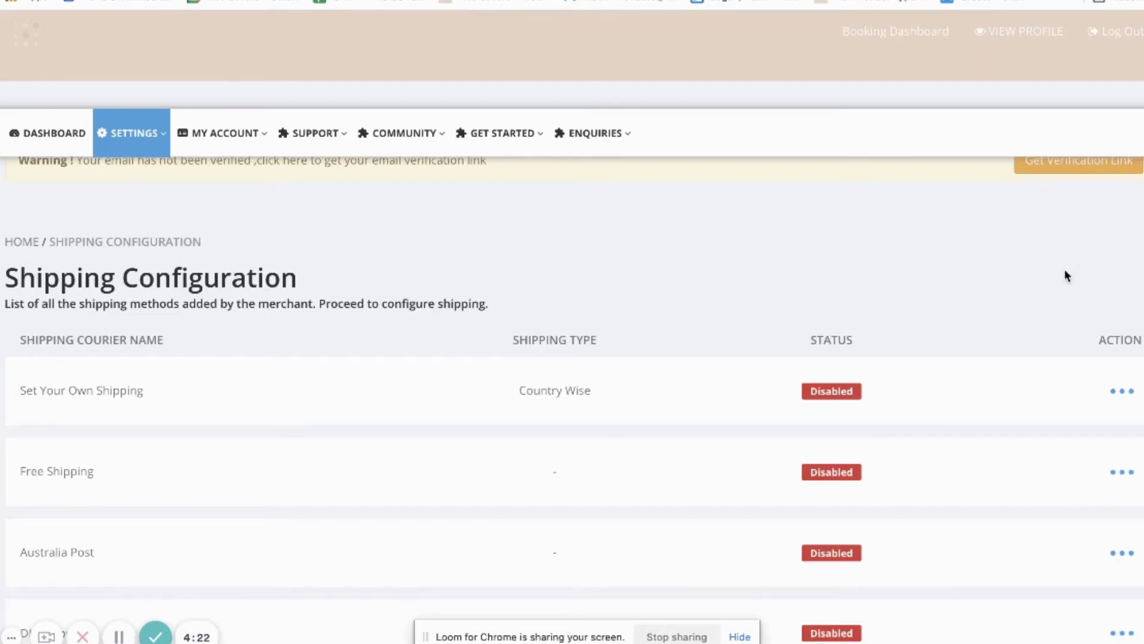
click(1112, 395)
click(1073, 428)
Step: Add and save a price-based shipping range from $0 to $100 for the Set Your Own Shipping method
click(1123, 394)
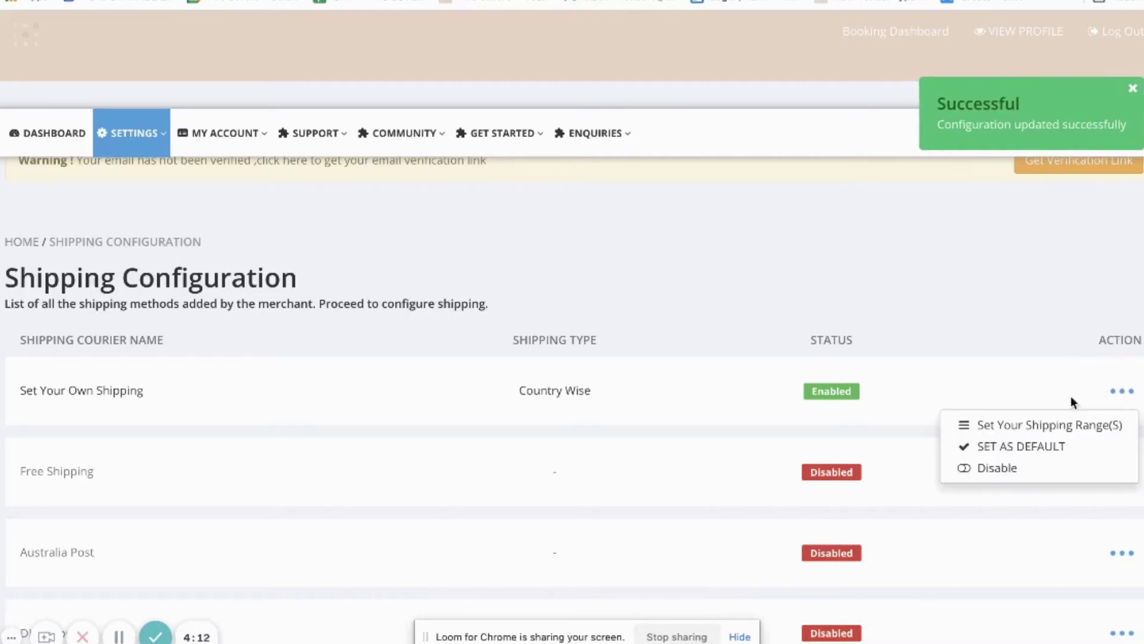
click(1032, 425)
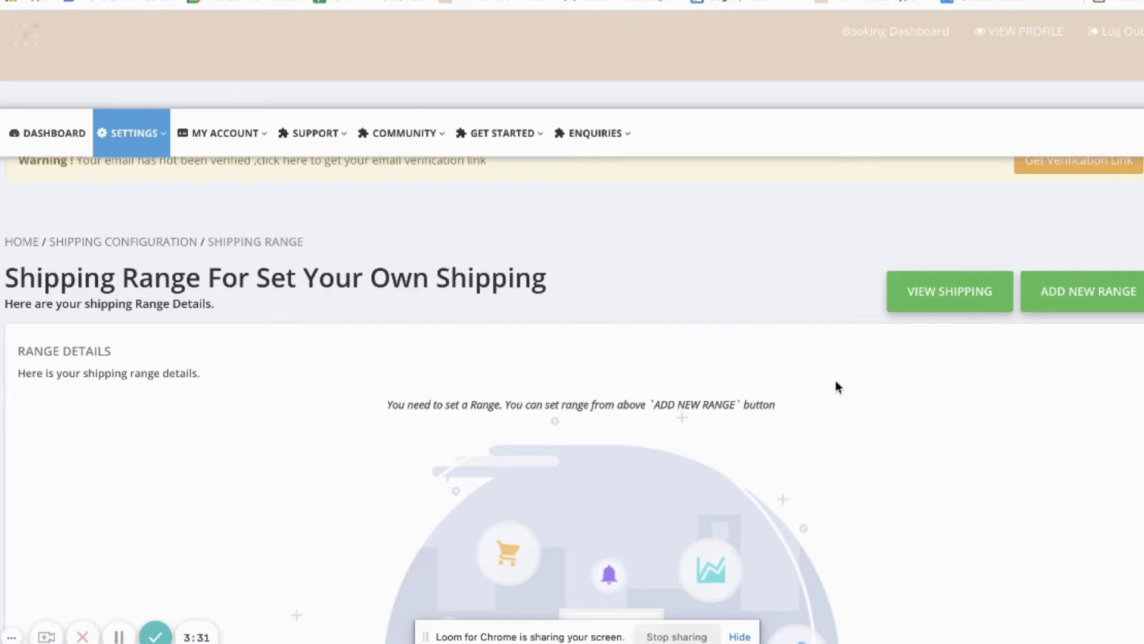
click(1066, 300)
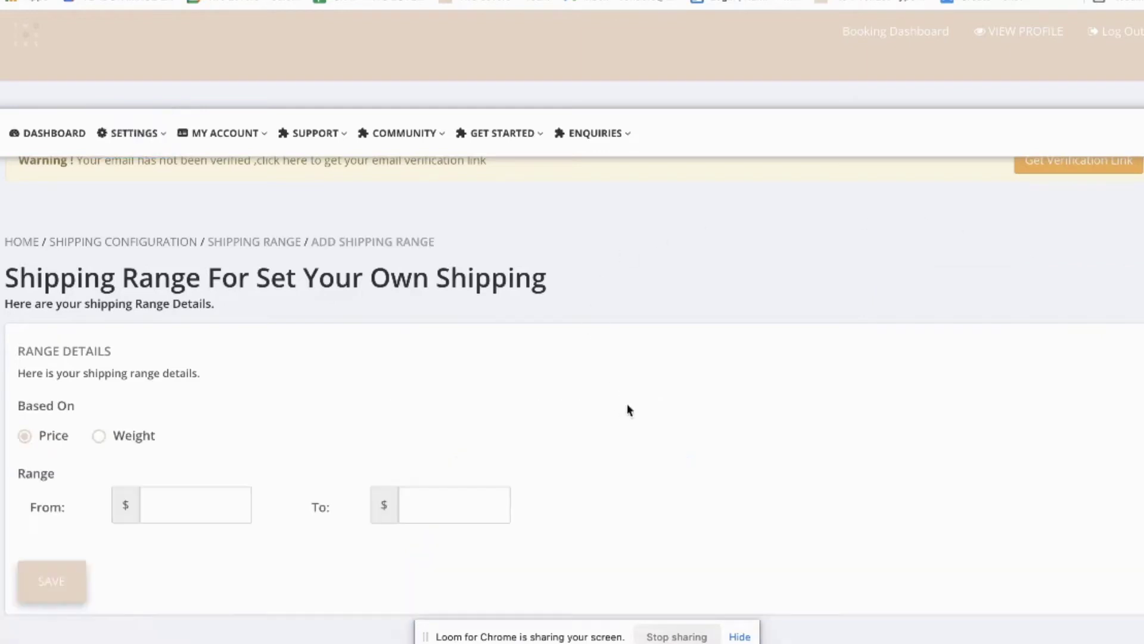
click(169, 508)
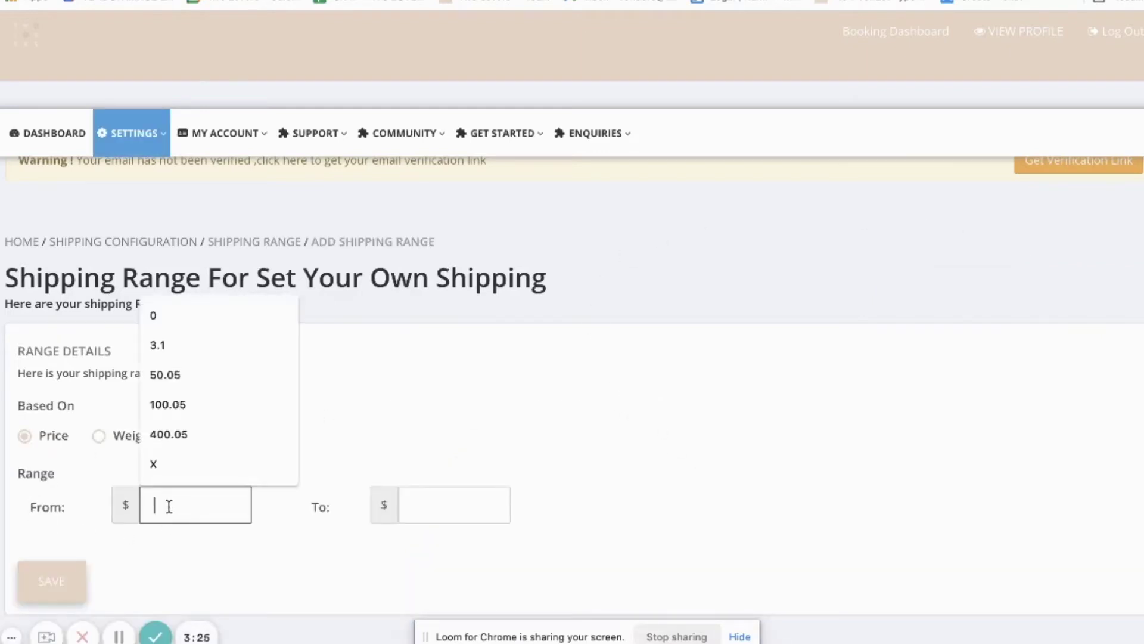
click(197, 543)
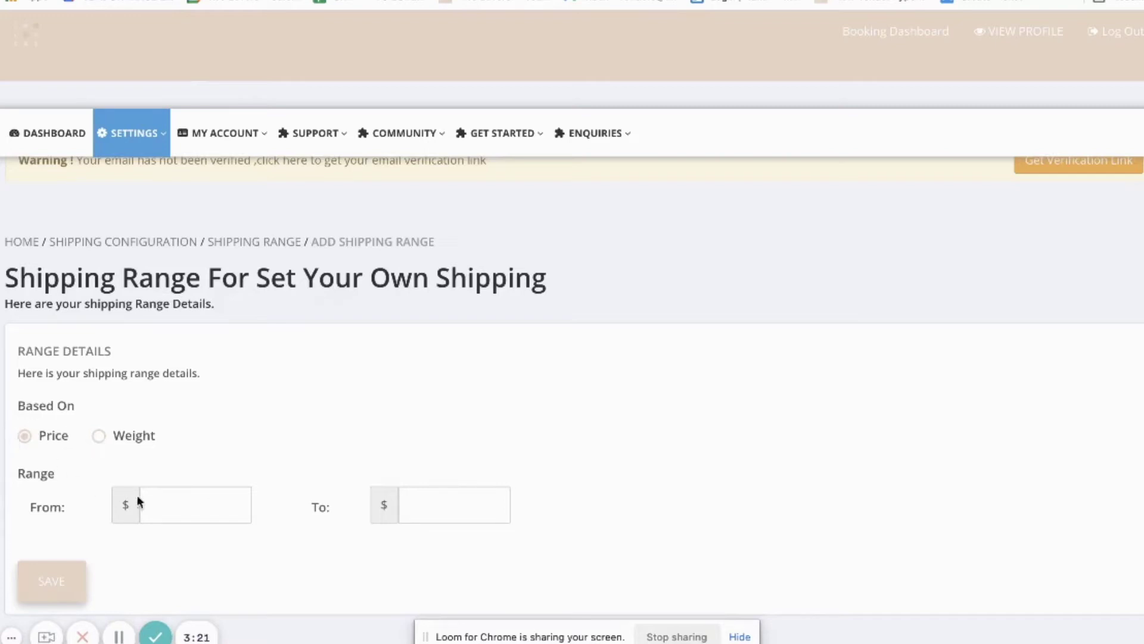
click(162, 502)
text(0)
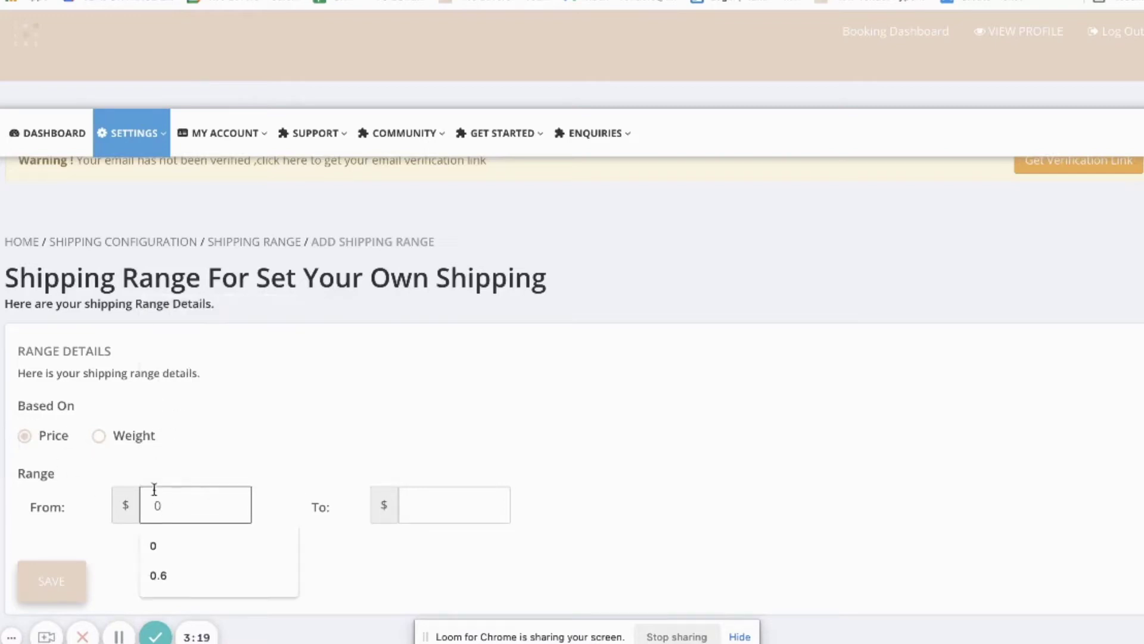
click(416, 503)
text(100)
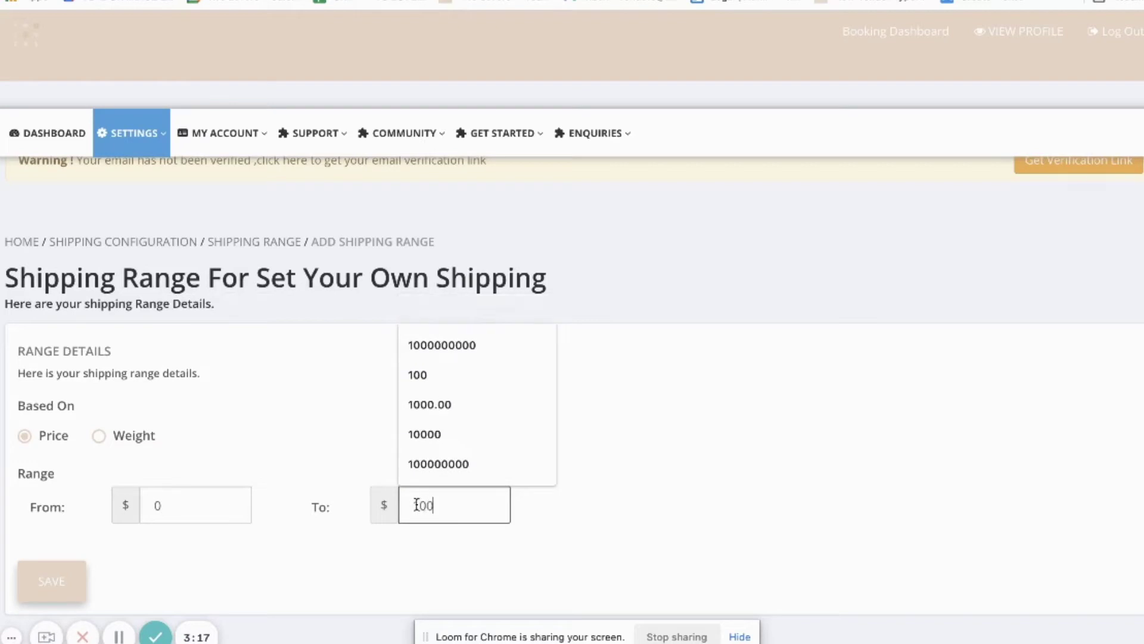
click(628, 514)
click(60, 590)
scroll(478, 450, down, 2)
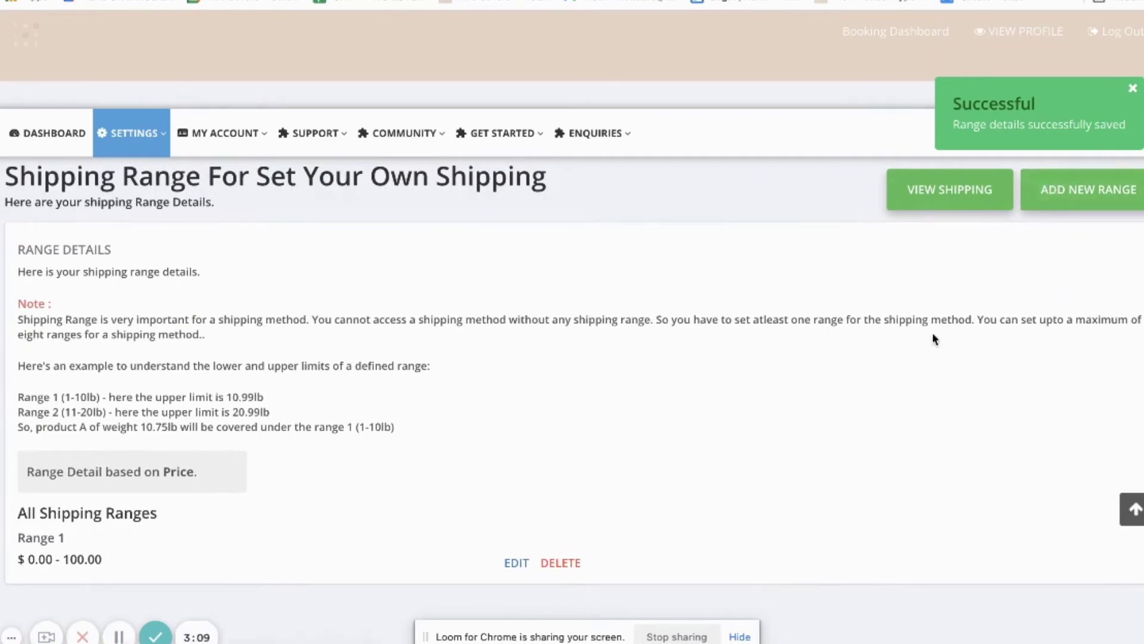
scroll(130, 422, down, 3)
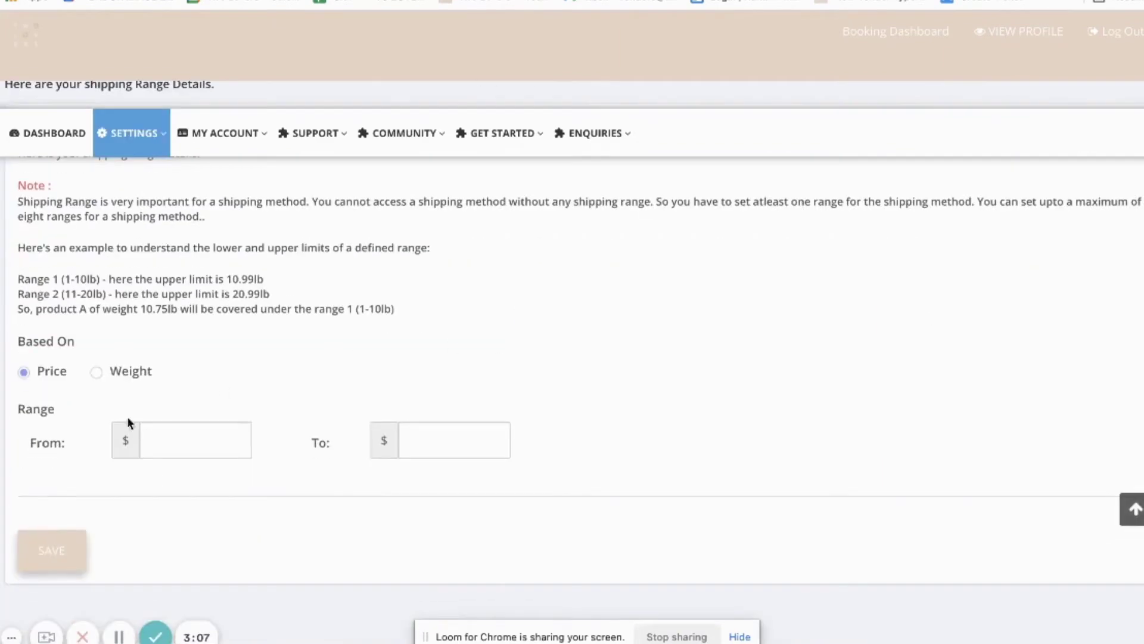
click(158, 440)
text(100)
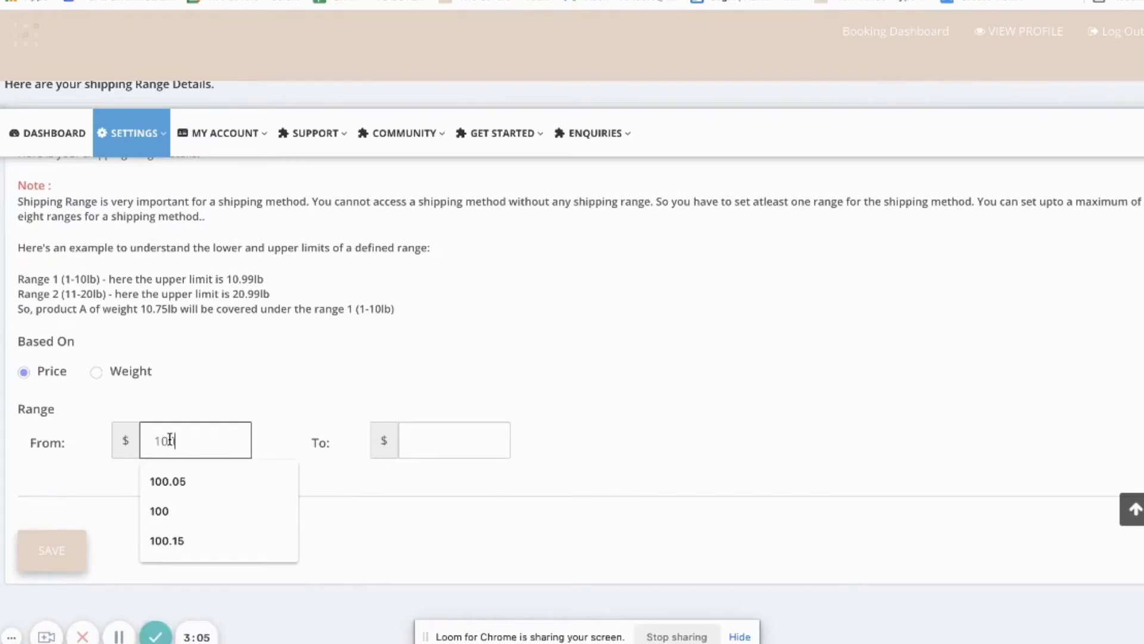
text(.05)
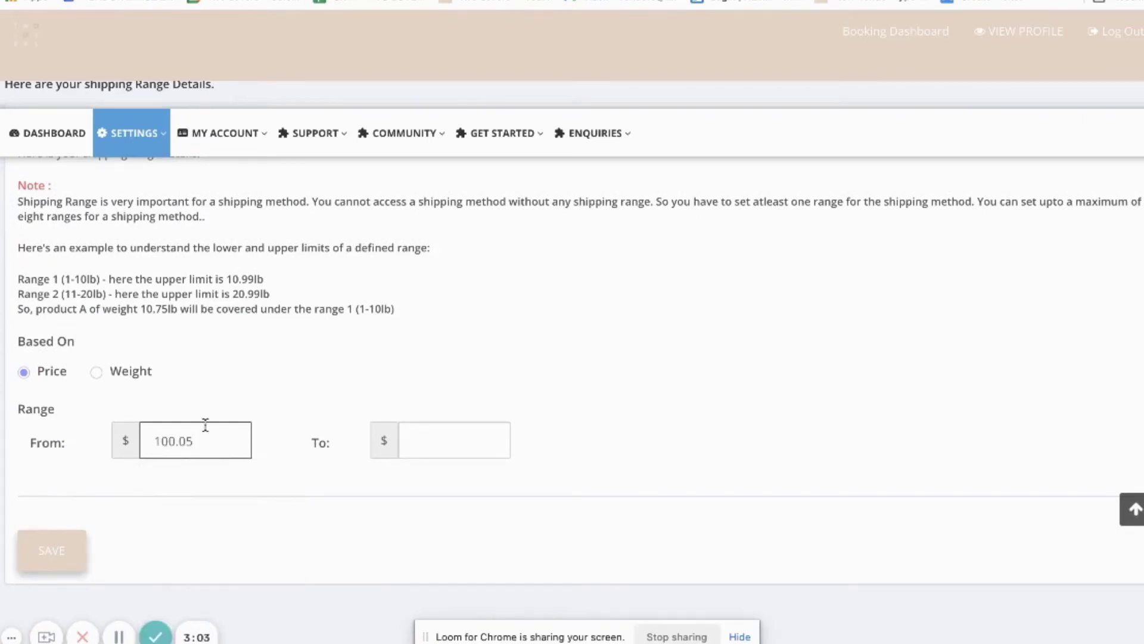
click(423, 439)
click(448, 484)
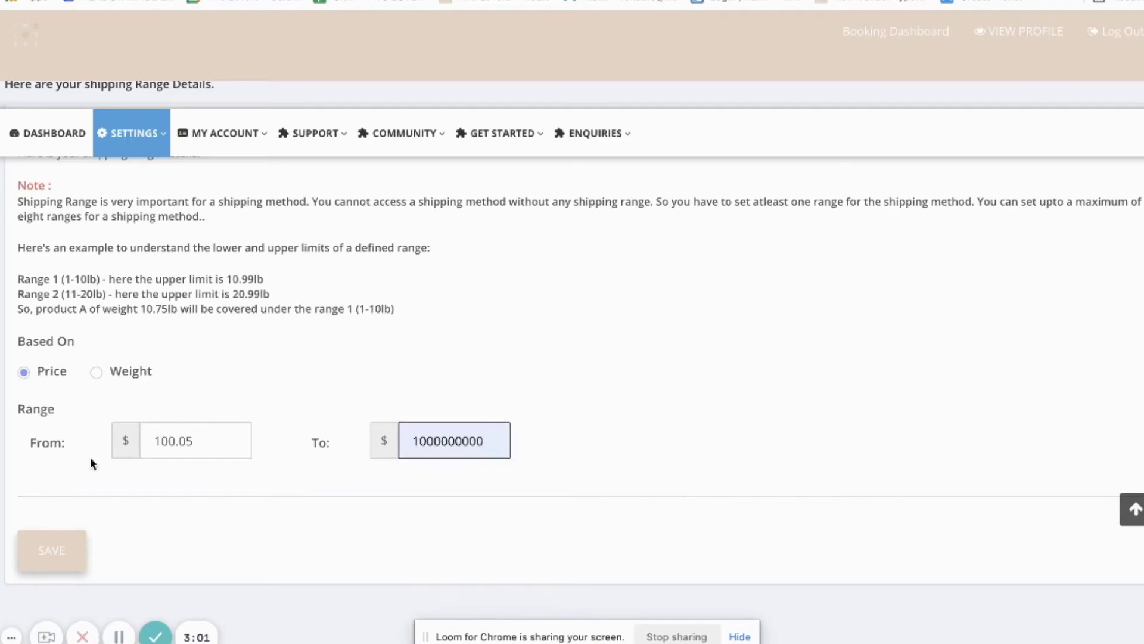
click(39, 544)
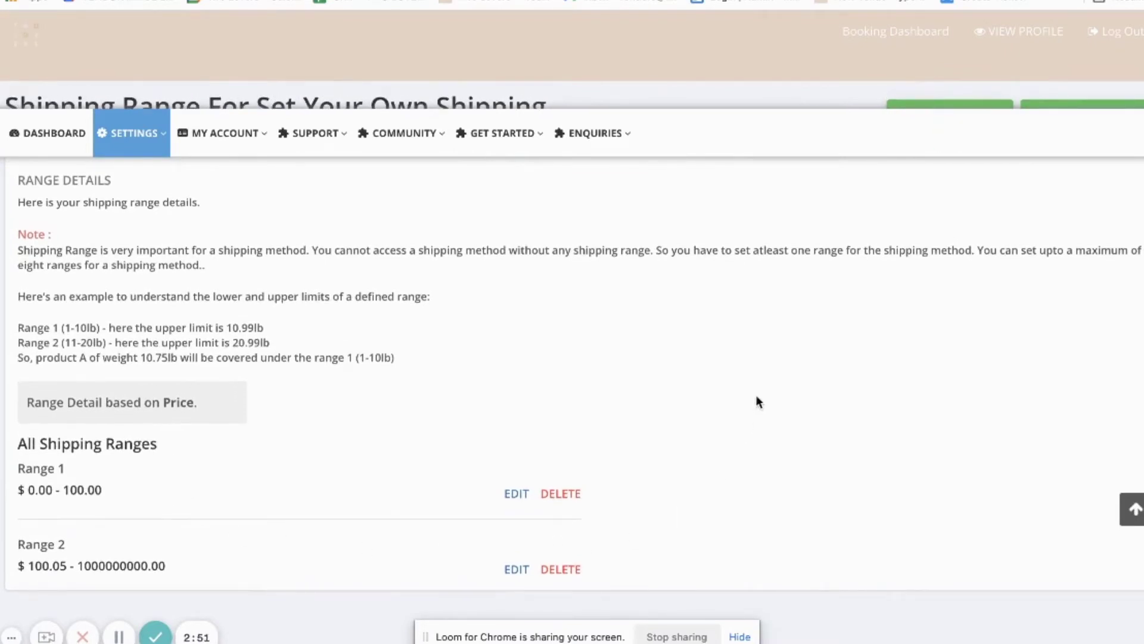
Step: Go to the Set Your Own Shipping details, start adding country-wise rates and choose Australia as the country
scroll(756, 401, up, 2)
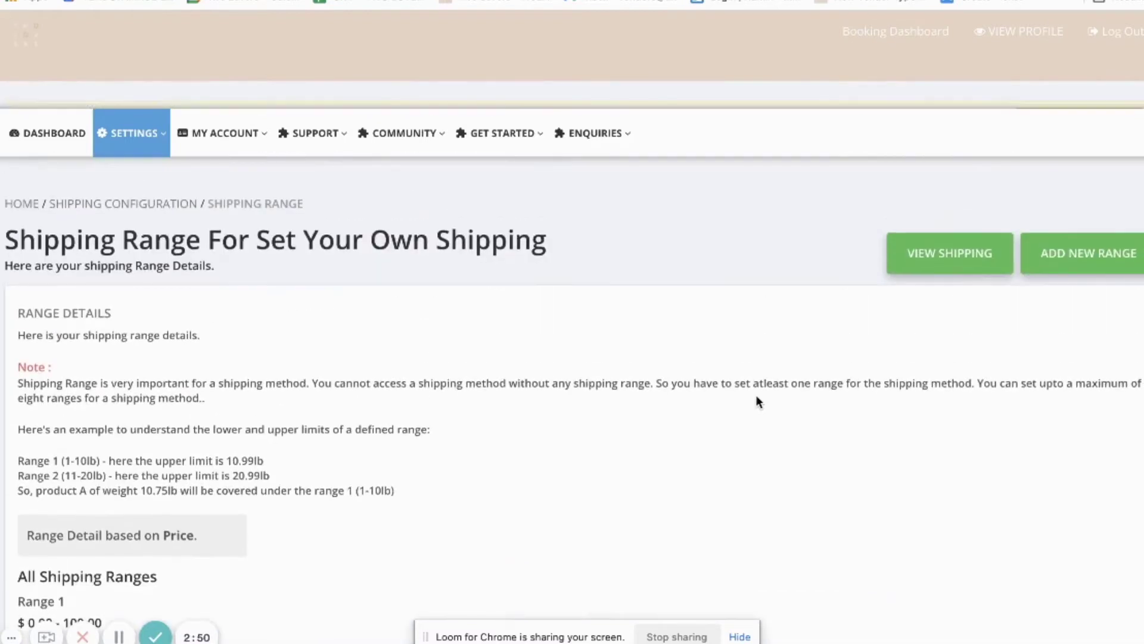
click(906, 245)
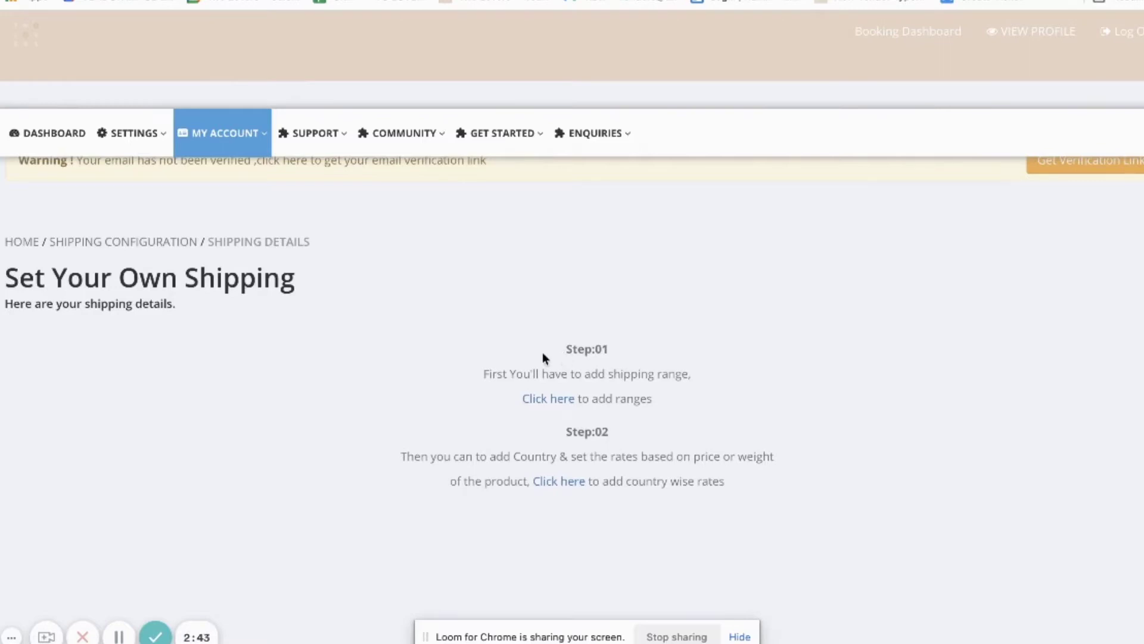
click(554, 483)
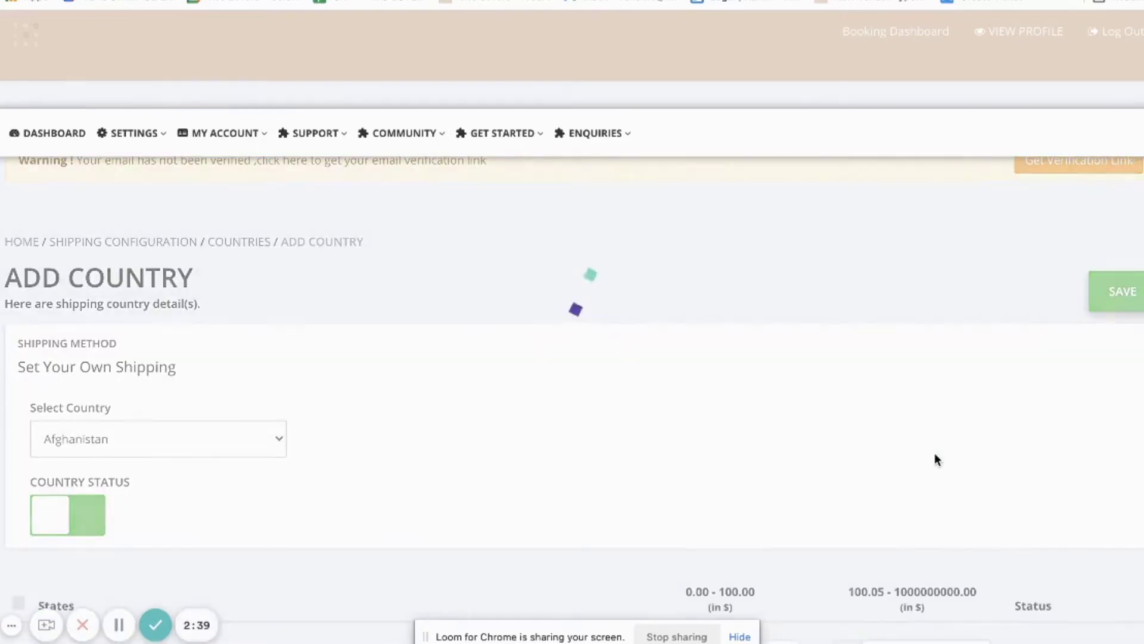
click(271, 437)
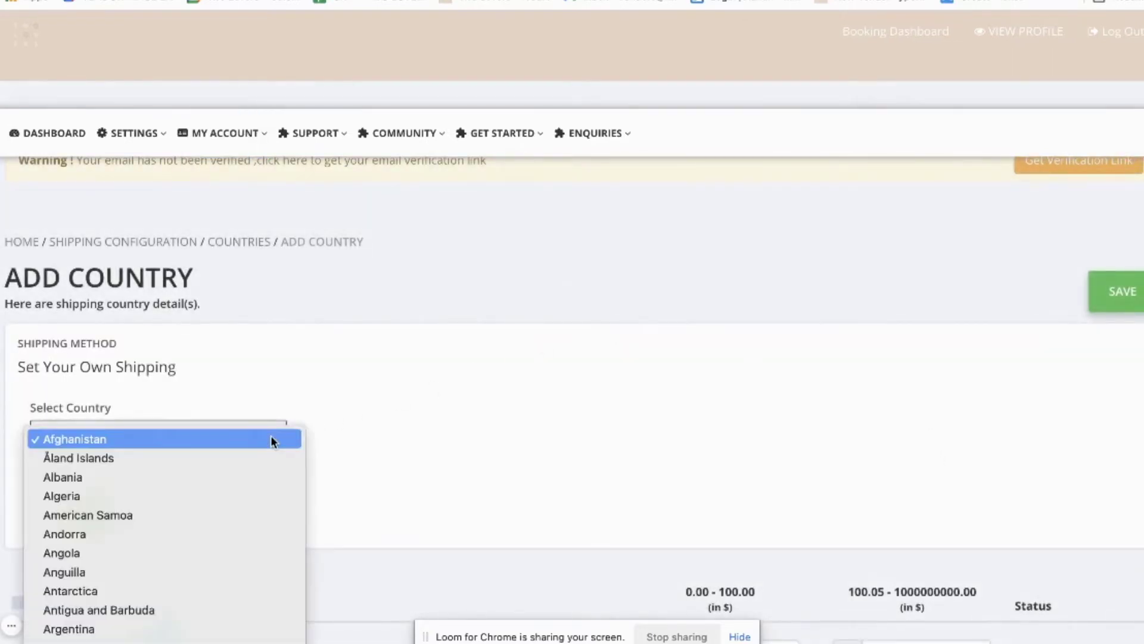
click(93, 594)
Step: Select all Australian states and set their shipping rate for the 0.00 - 100.00 price range to $15.00
scroll(727, 444, down, 3)
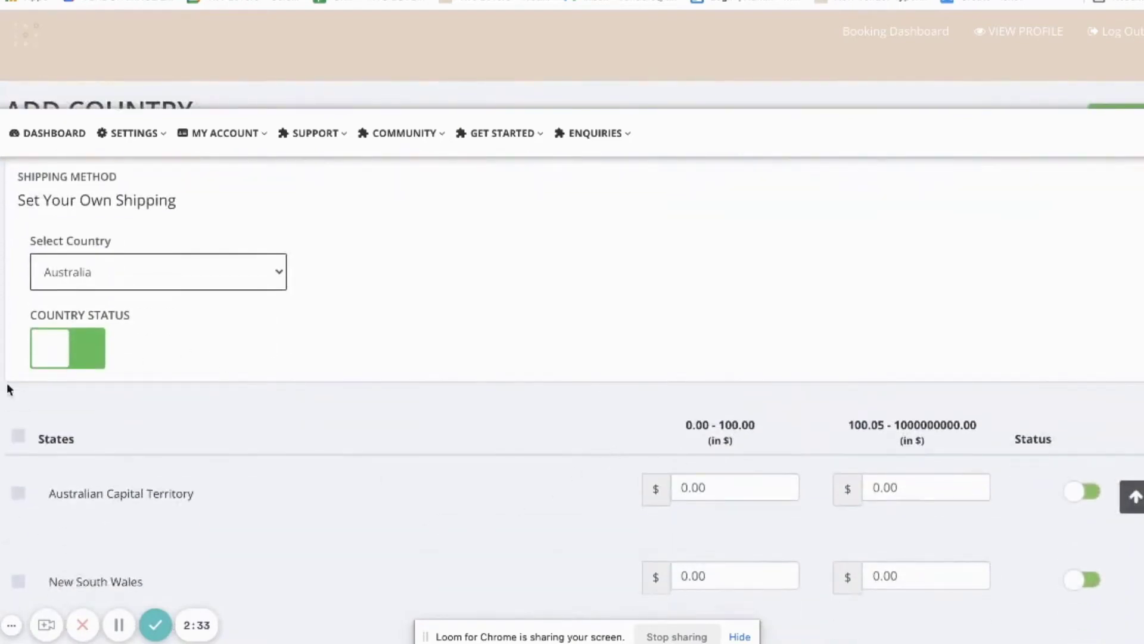
click(19, 435)
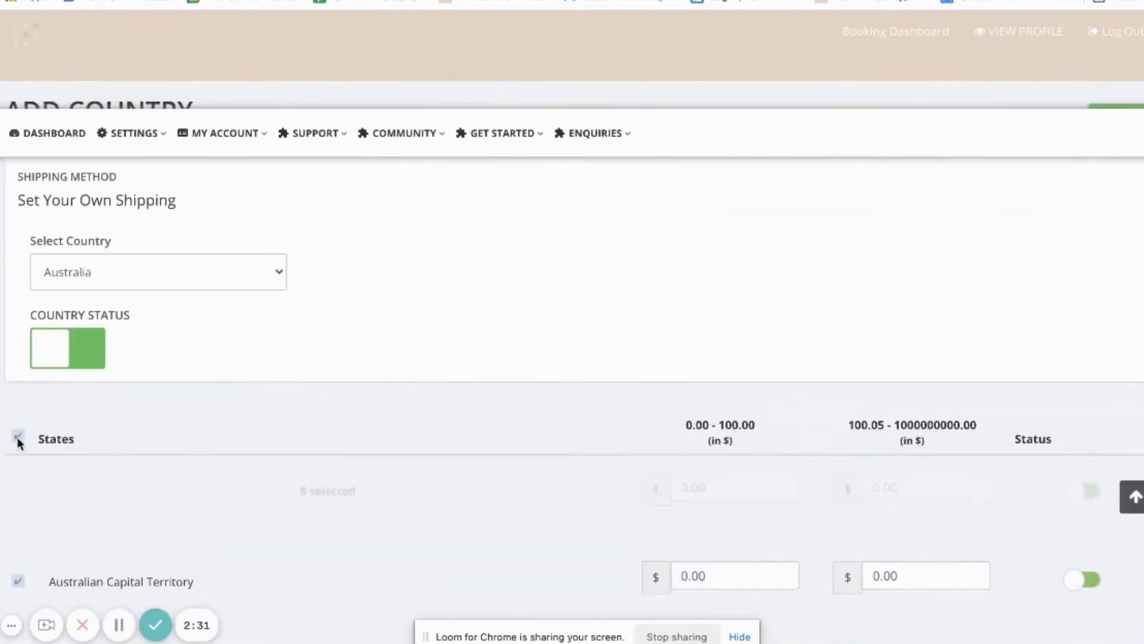
scroll(466, 542, down, 8)
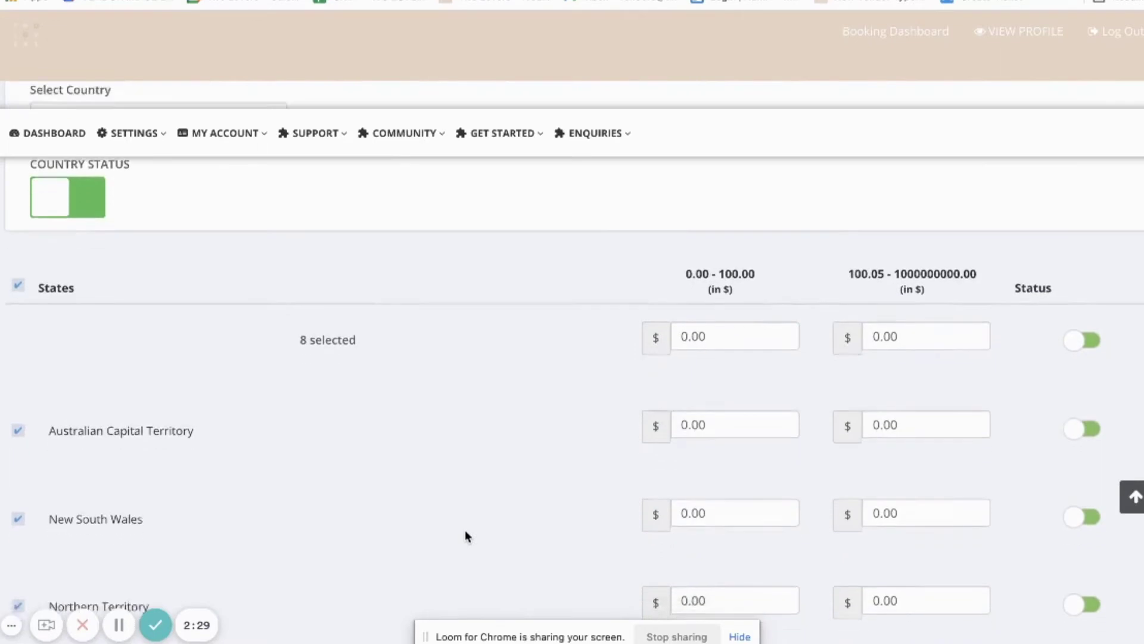
scroll(465, 531, up, 4)
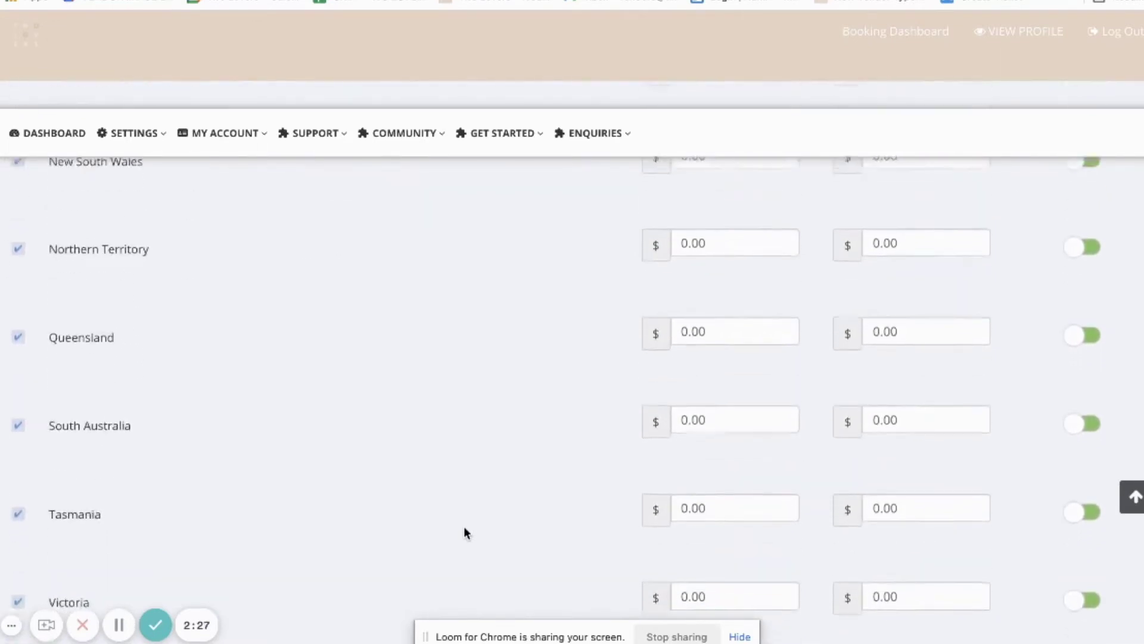
scroll(484, 506, up, 3)
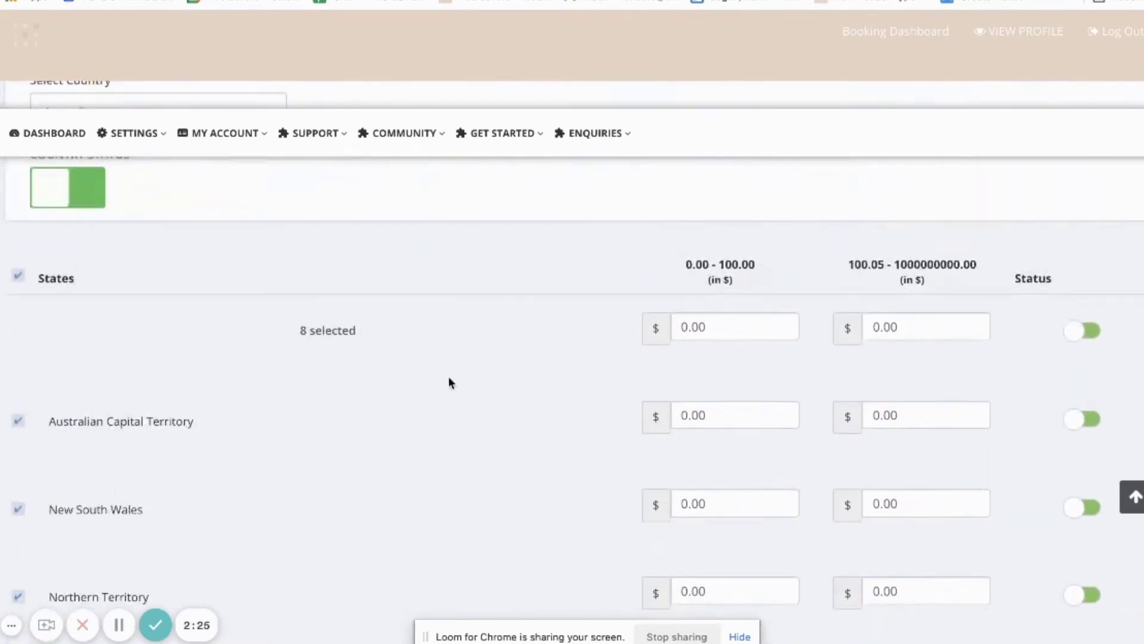
click(697, 319)
drag(741, 317, 623, 323)
key(BackSpace)
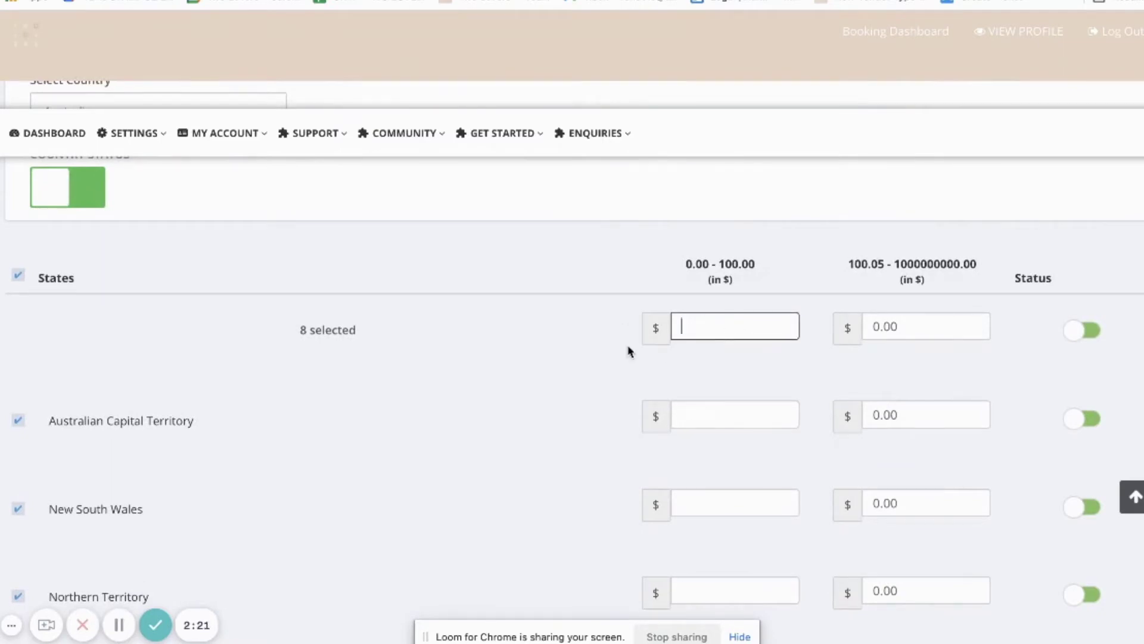
text(15.00)
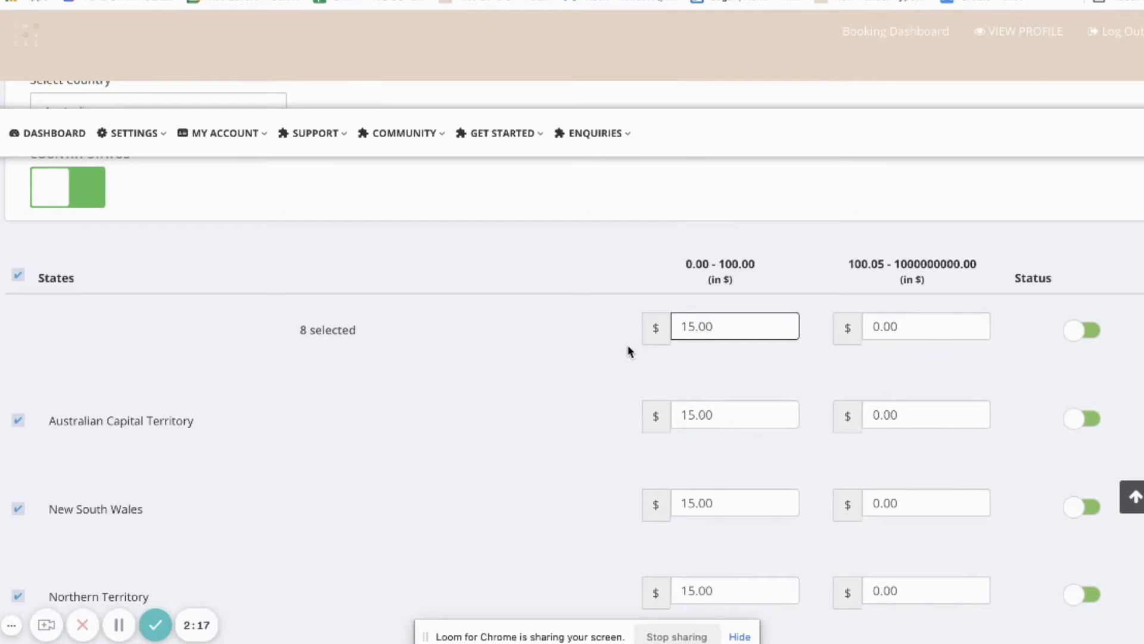
Step: Keep the rate for orders from $100.05 at 0.00 for all states and save the Australia shipping rates
click(911, 322)
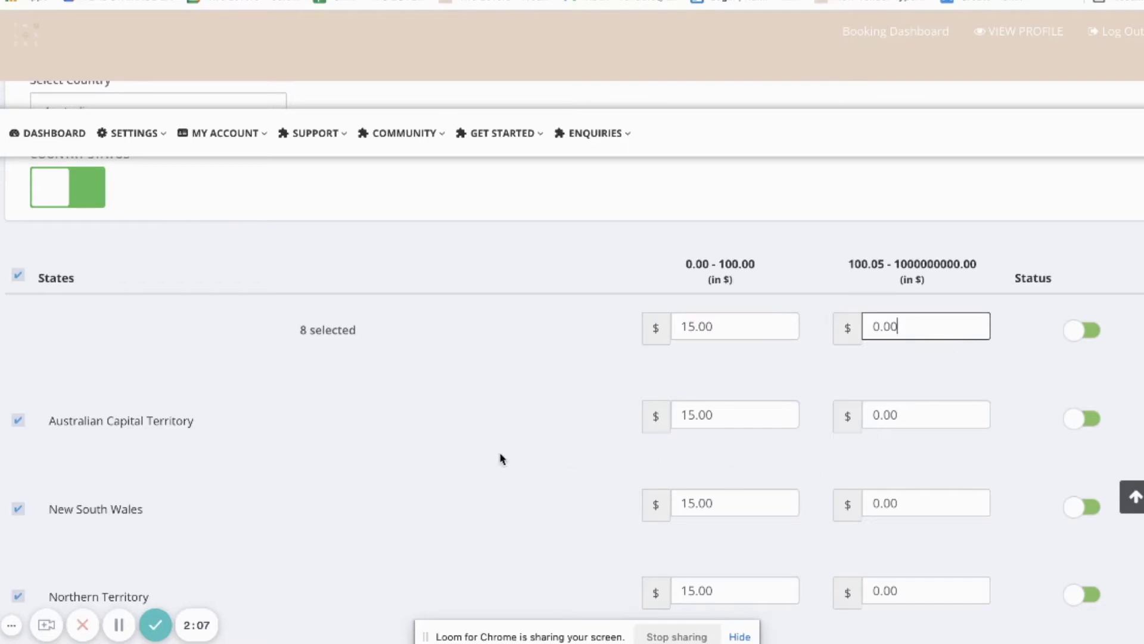
scroll(513, 424, down, 10)
scroll(516, 427, down, 1)
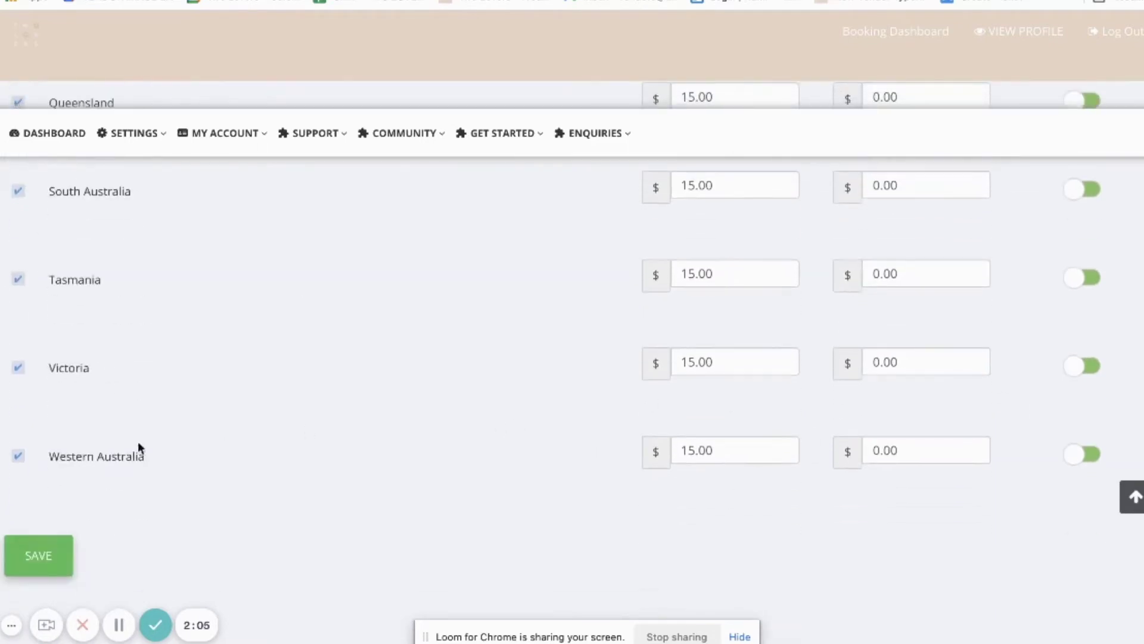
click(36, 556)
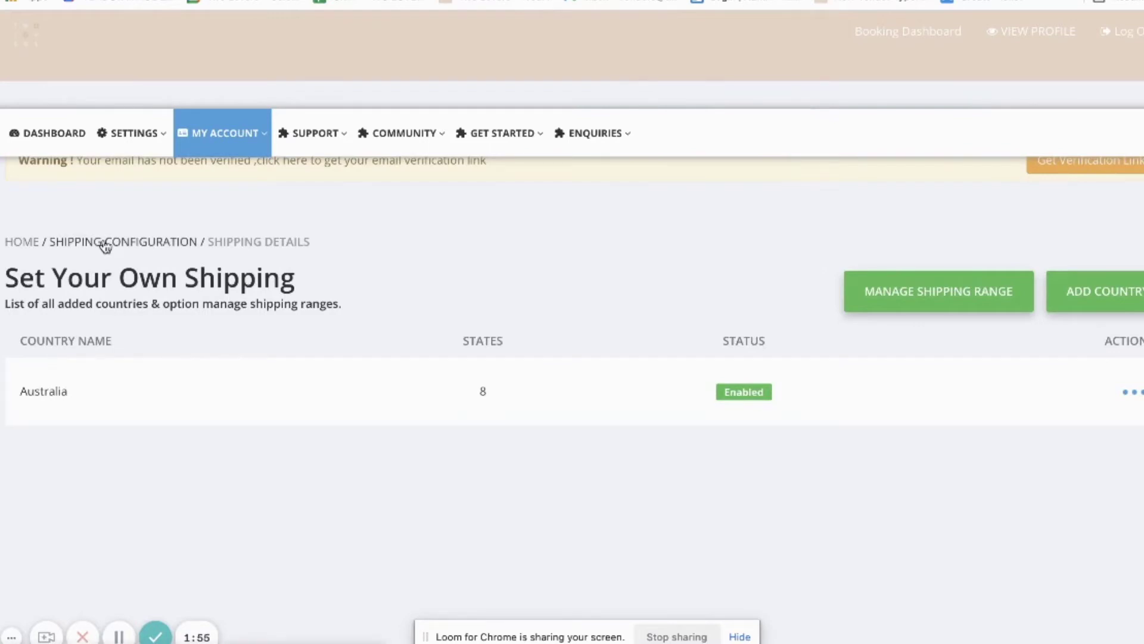
Step: Return to the shipping configuration and make Set Your Own Shipping the default method for all products (old and new)
click(105, 243)
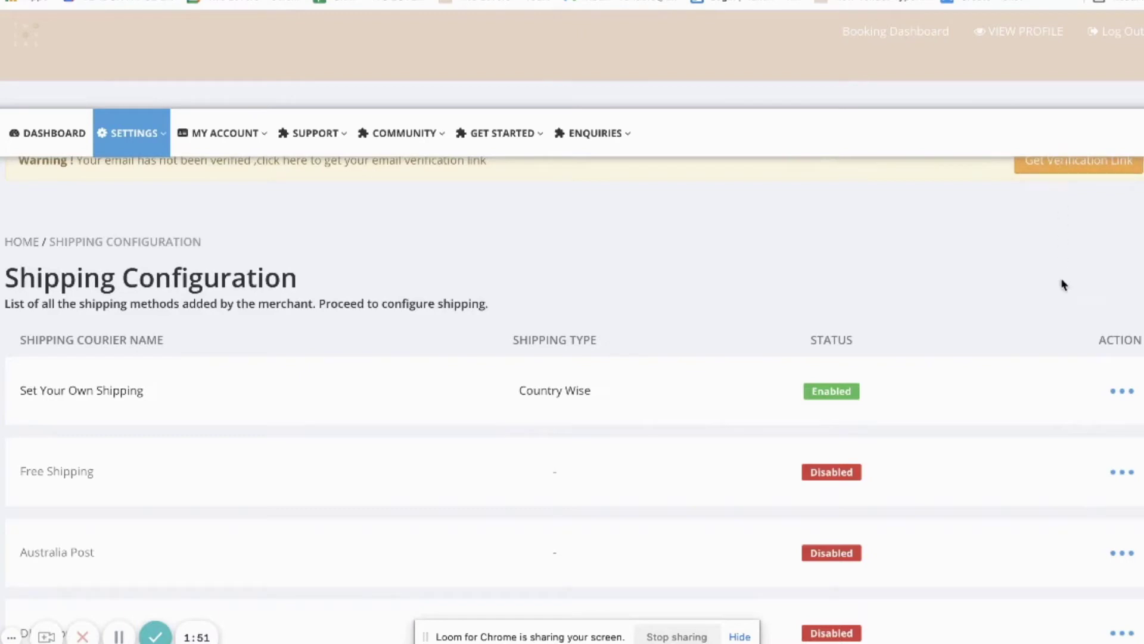
click(1130, 396)
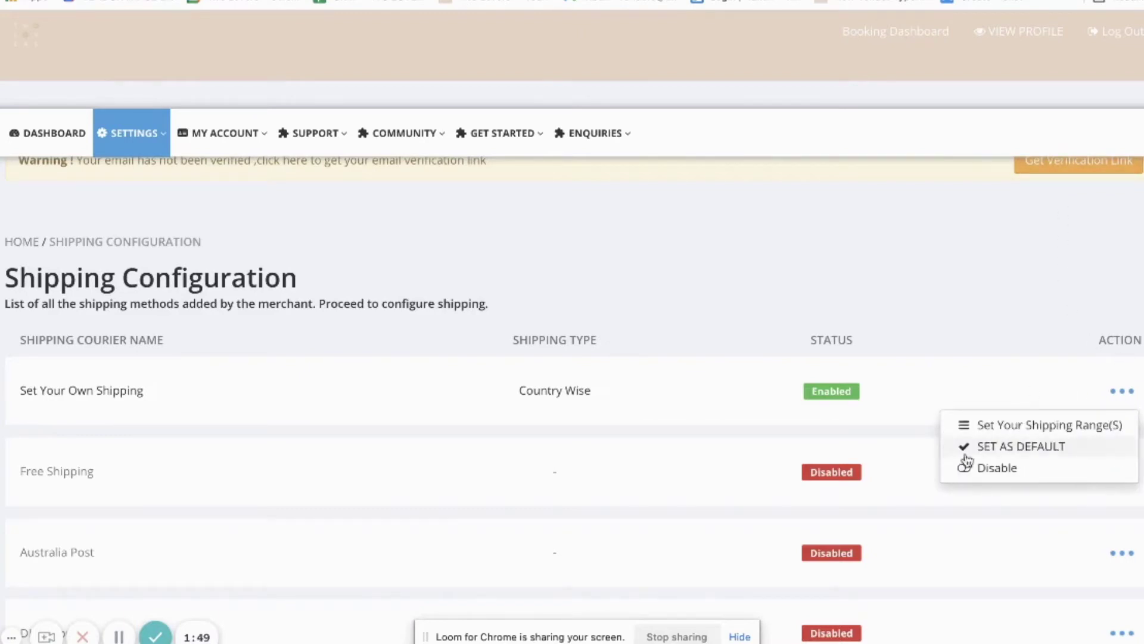
click(1043, 447)
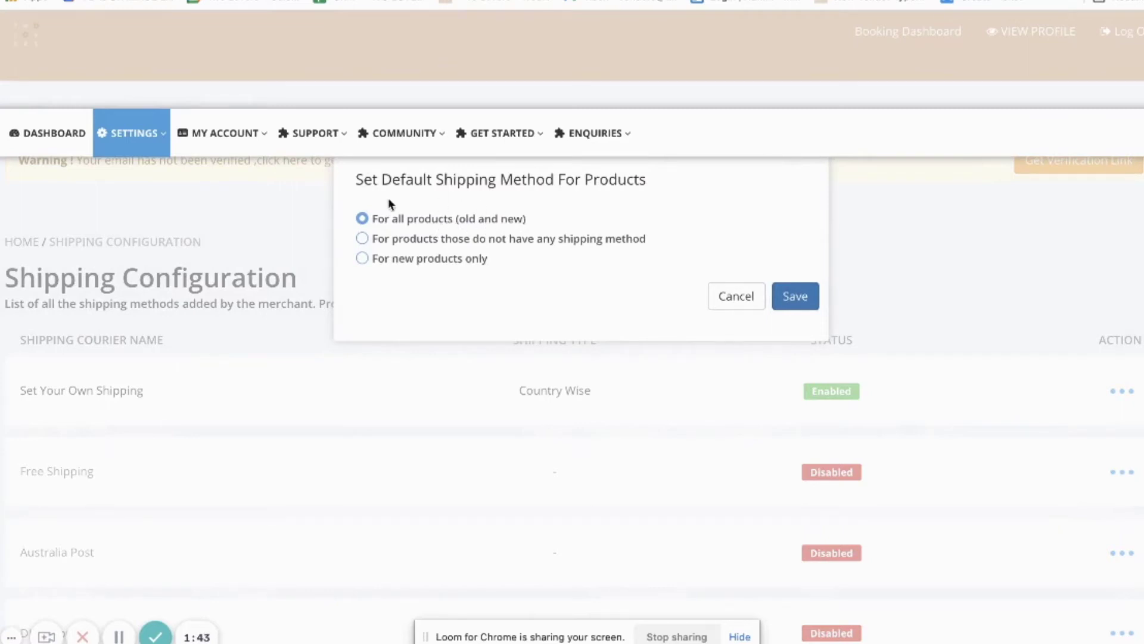
click(803, 298)
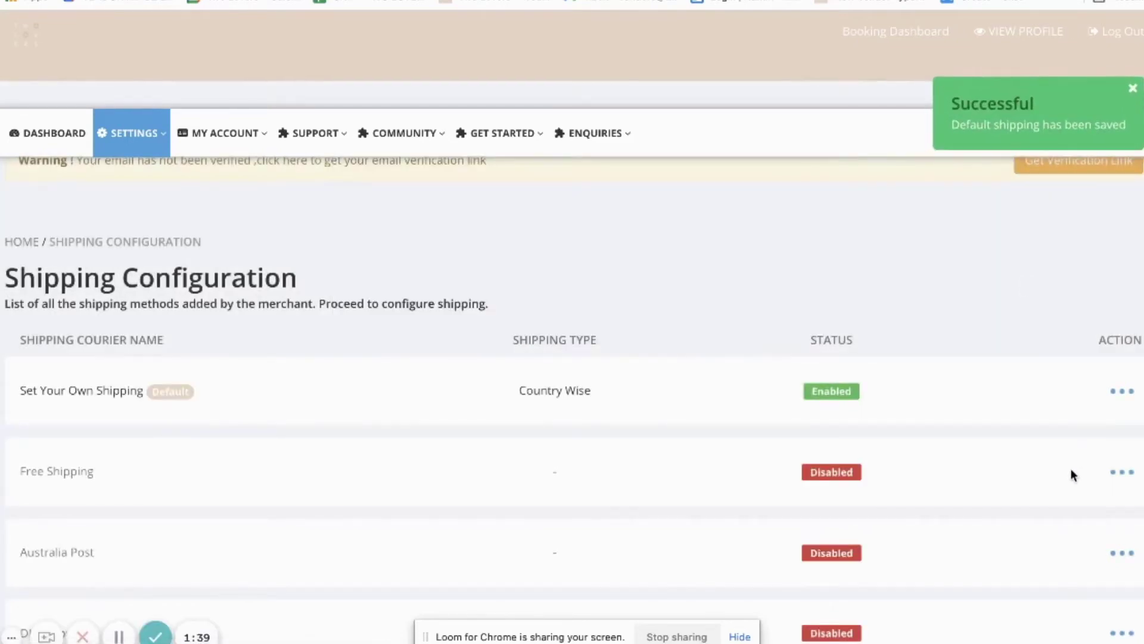
Step: Enable the Free Shipping method in the shipping configuration
scroll(1048, 472, down, 2)
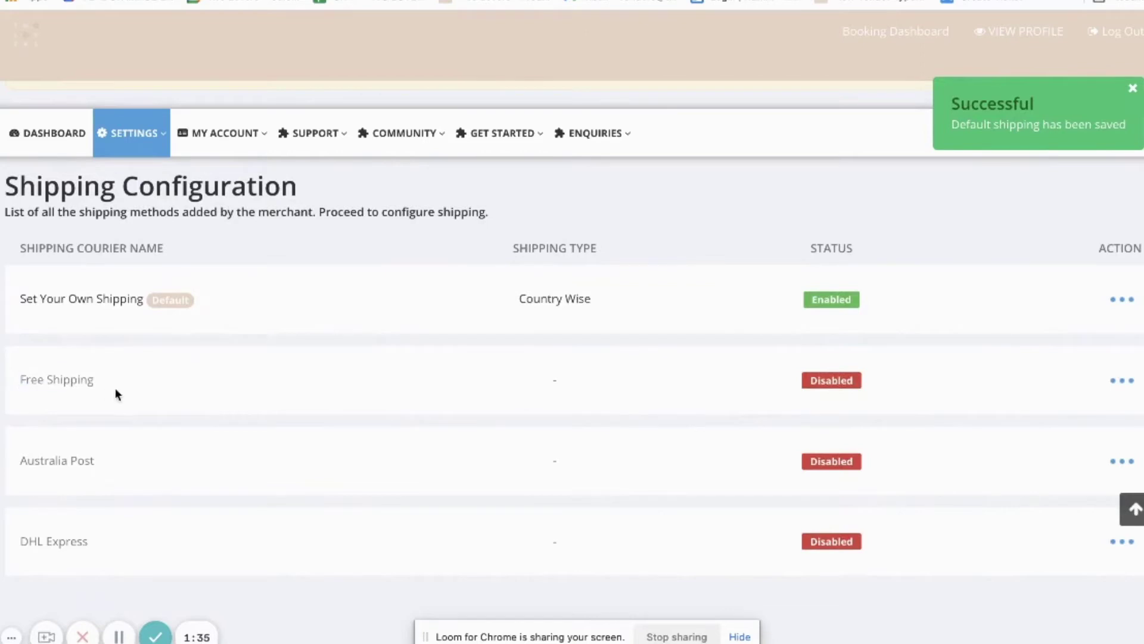
click(1126, 383)
click(1074, 411)
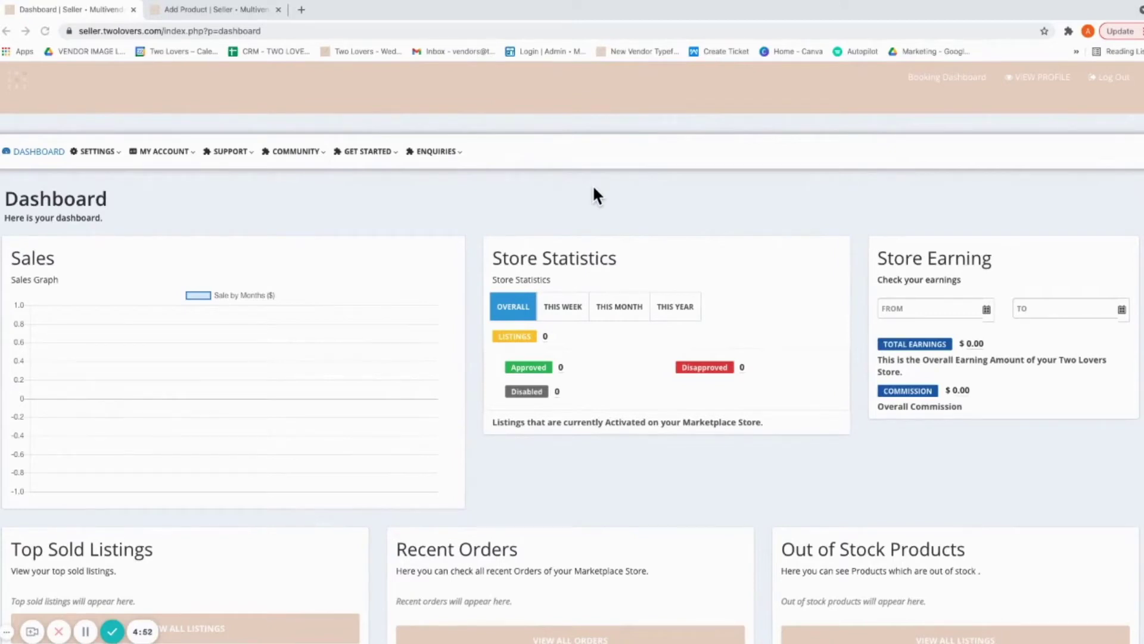
Step: Open the Create Product/Service Listing setup step, then go to the Add Product page for the Rhalen Earrings listing details
click(355, 149)
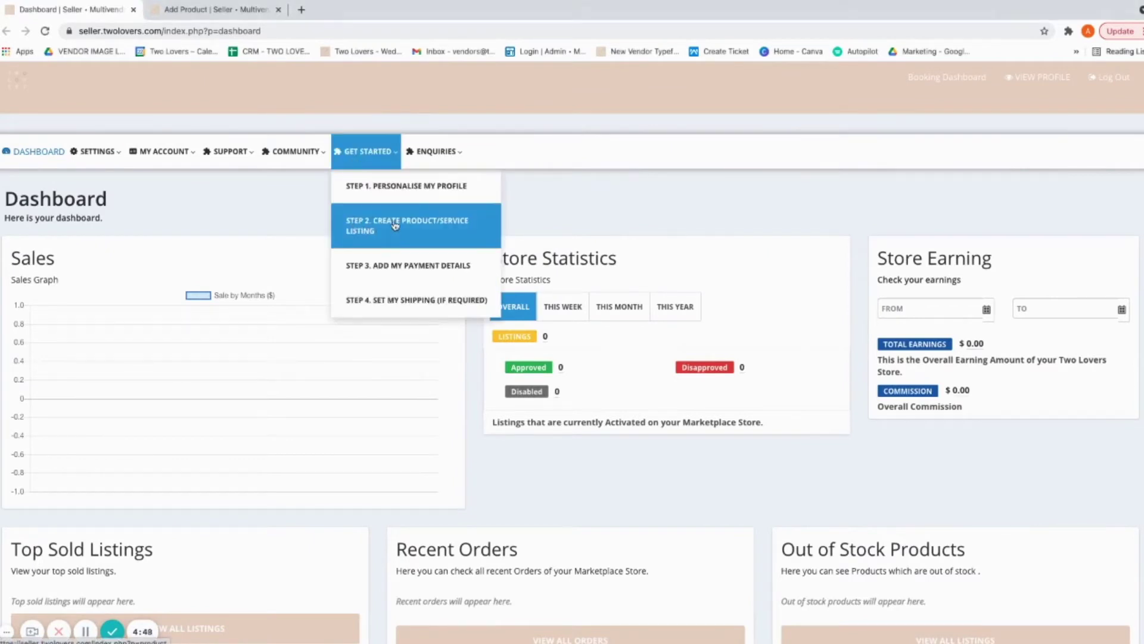
click(415, 227)
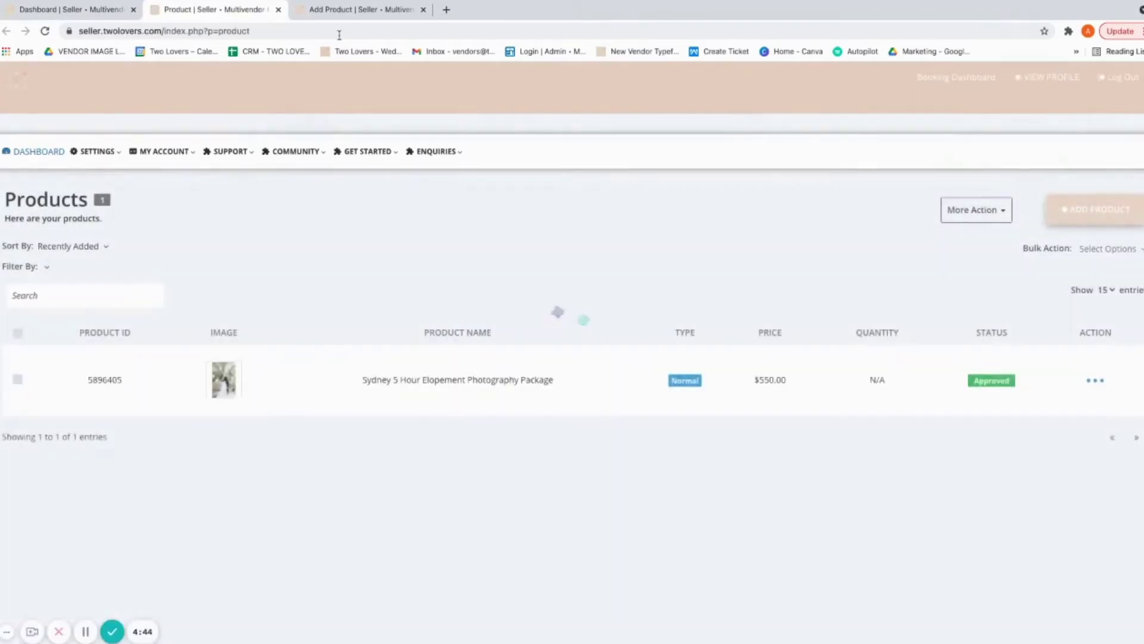
click(352, 12)
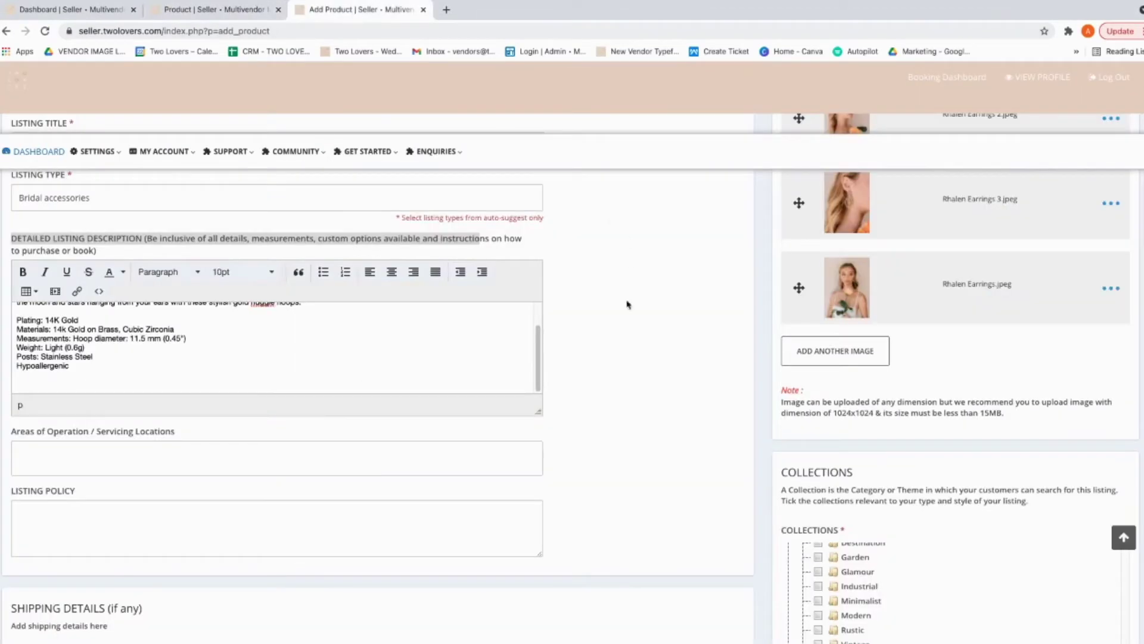
scroll(627, 298, up, 4)
click(633, 281)
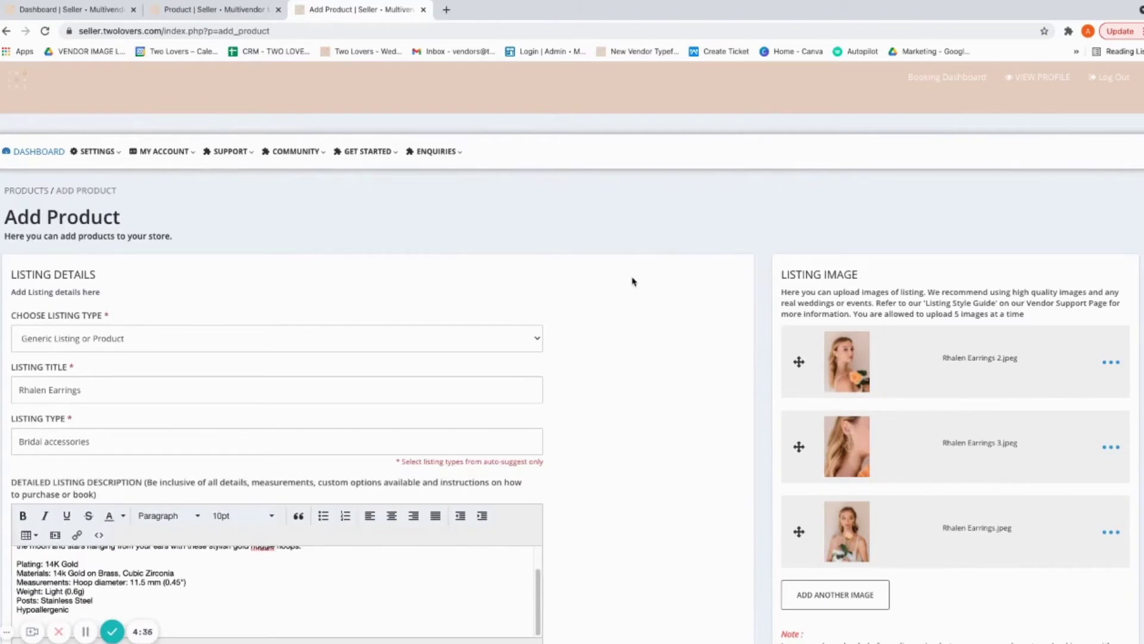
Step: Choose Generic Listing or Product as the listing type for the new product
drag(11, 316, 131, 308)
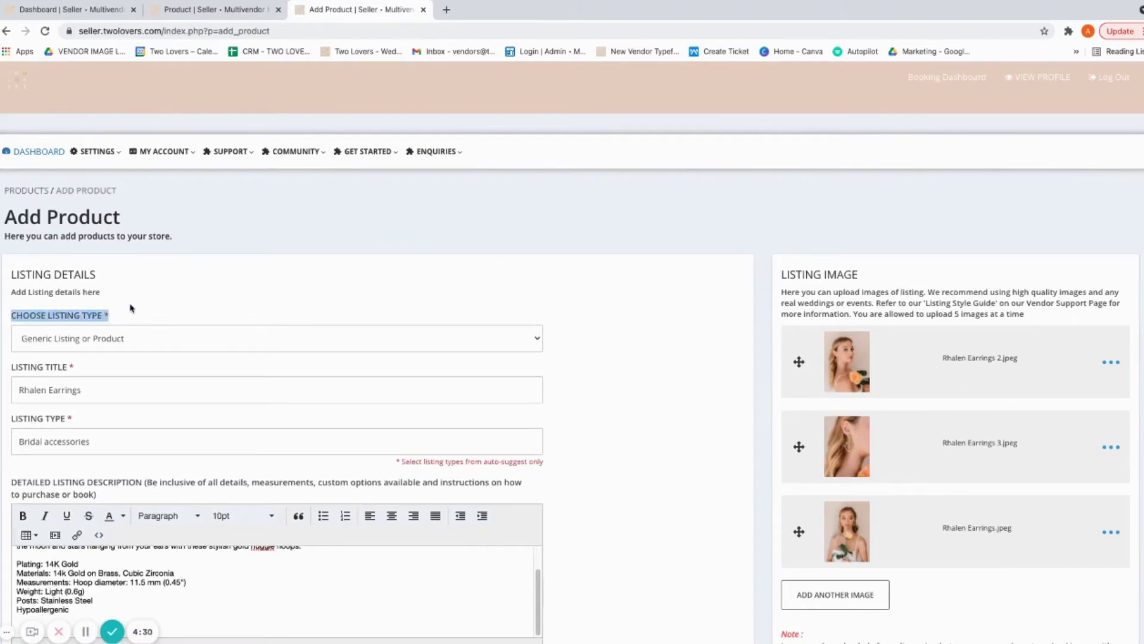
click(129, 344)
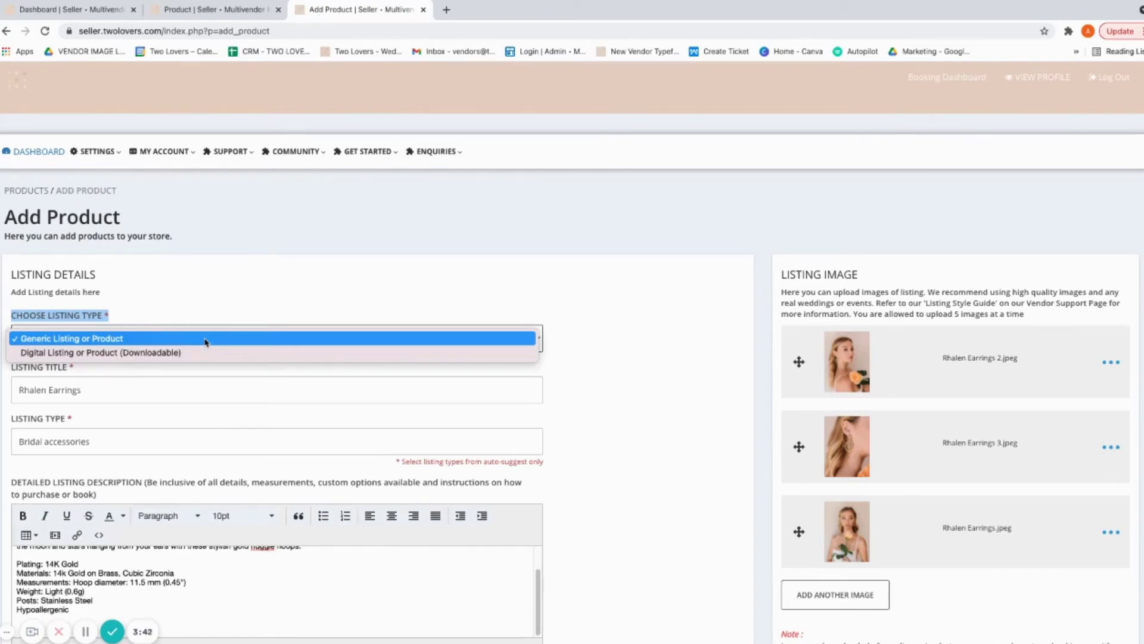
click(90, 340)
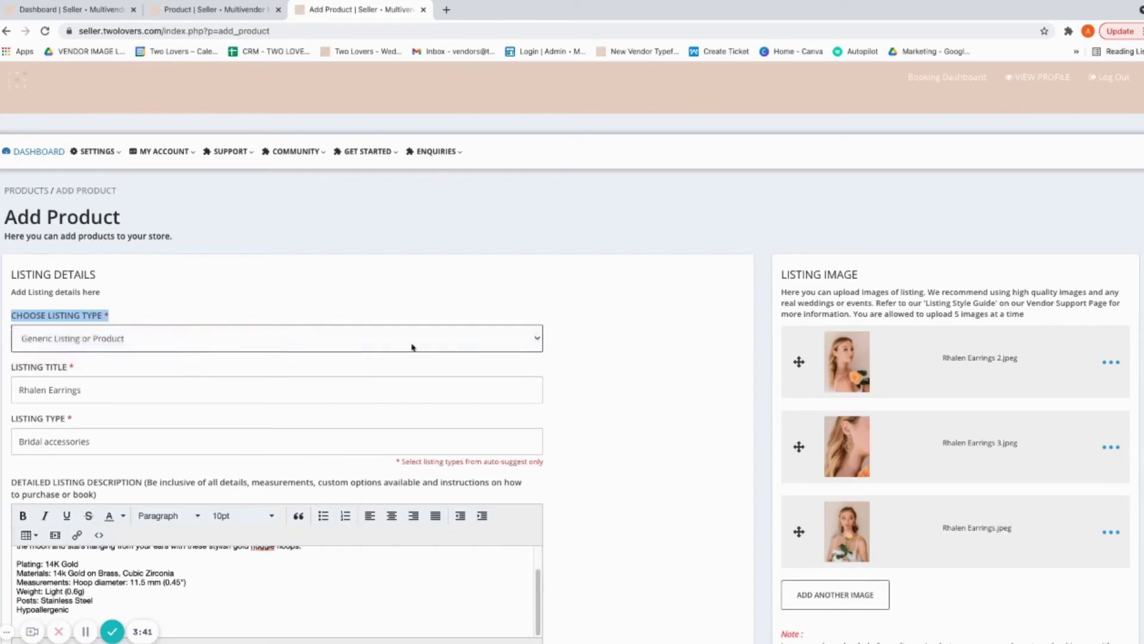
Step: Check the Rhalen Earrings listing title and choose Bridal accessories from the suggested listing types
scroll(564, 371, down, 1)
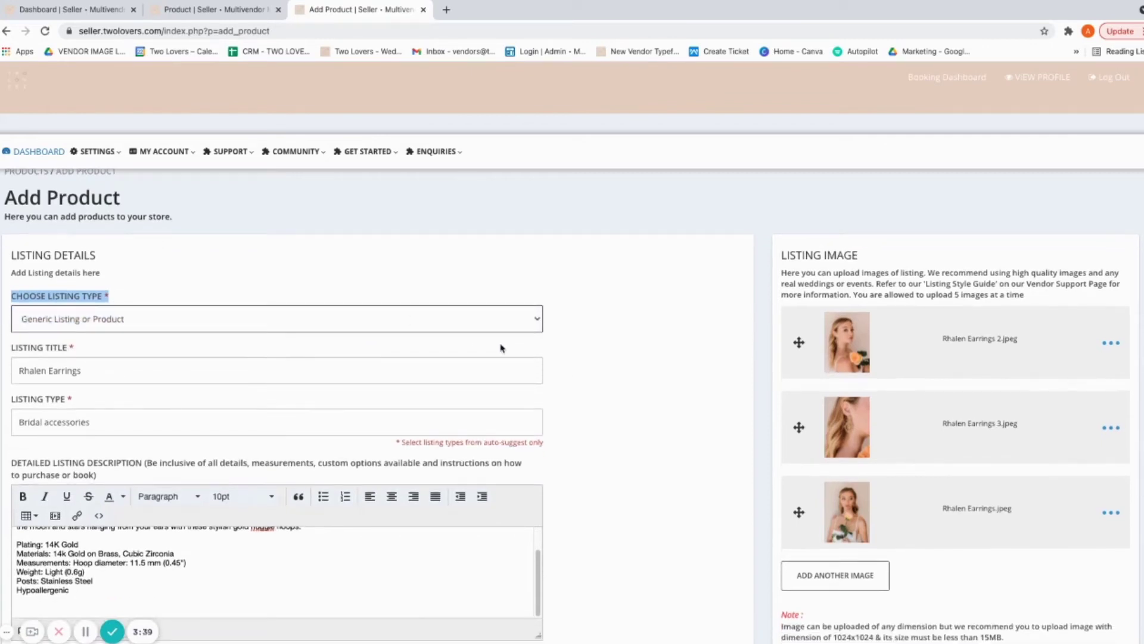
click(95, 369)
mouse_move(17, 357)
mouse_down()
mouse_move(97, 356)
mouse_move(115, 373)
mouse_move(11, 376)
mouse_up()
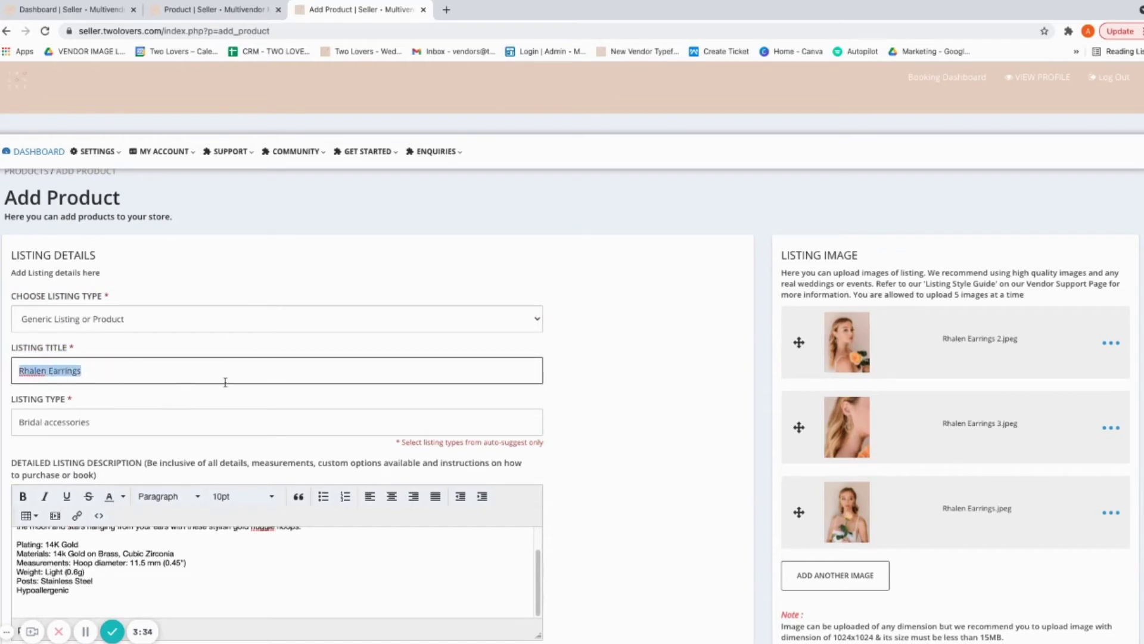
click(115, 419)
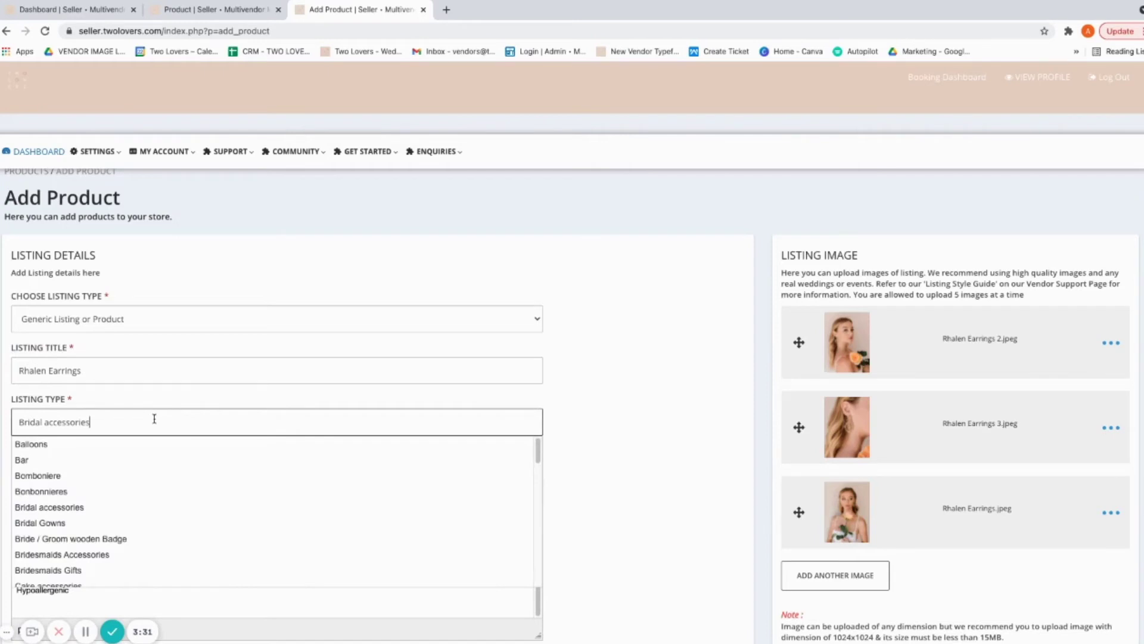
click(87, 507)
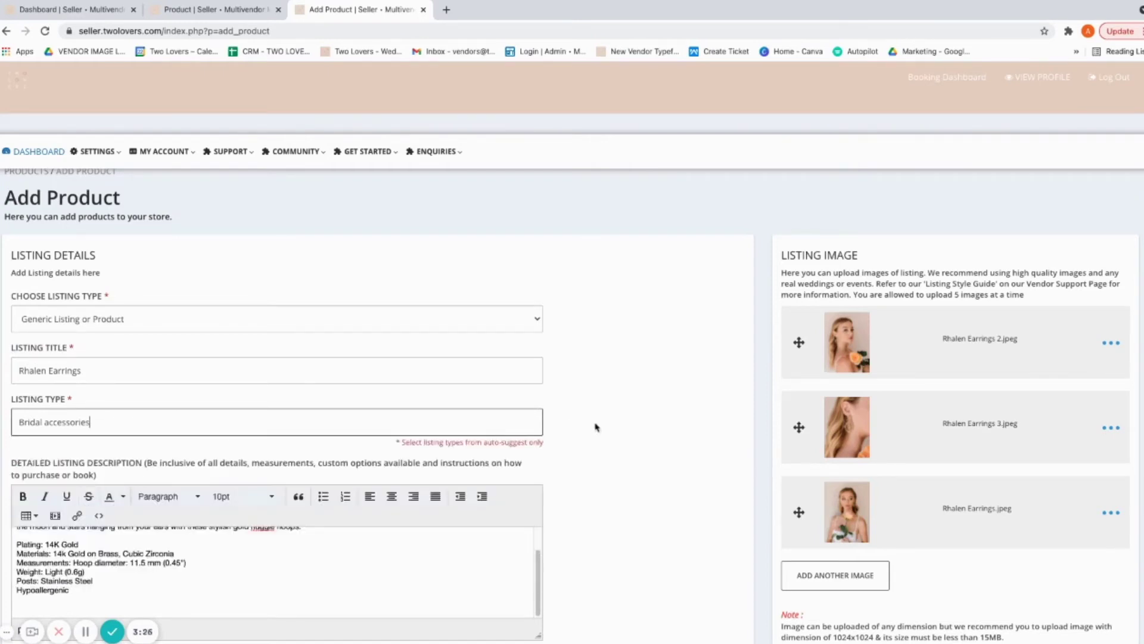
Step: Review the listing images and read through the detailed description, including its measurements and weight
drag(780, 255, 875, 258)
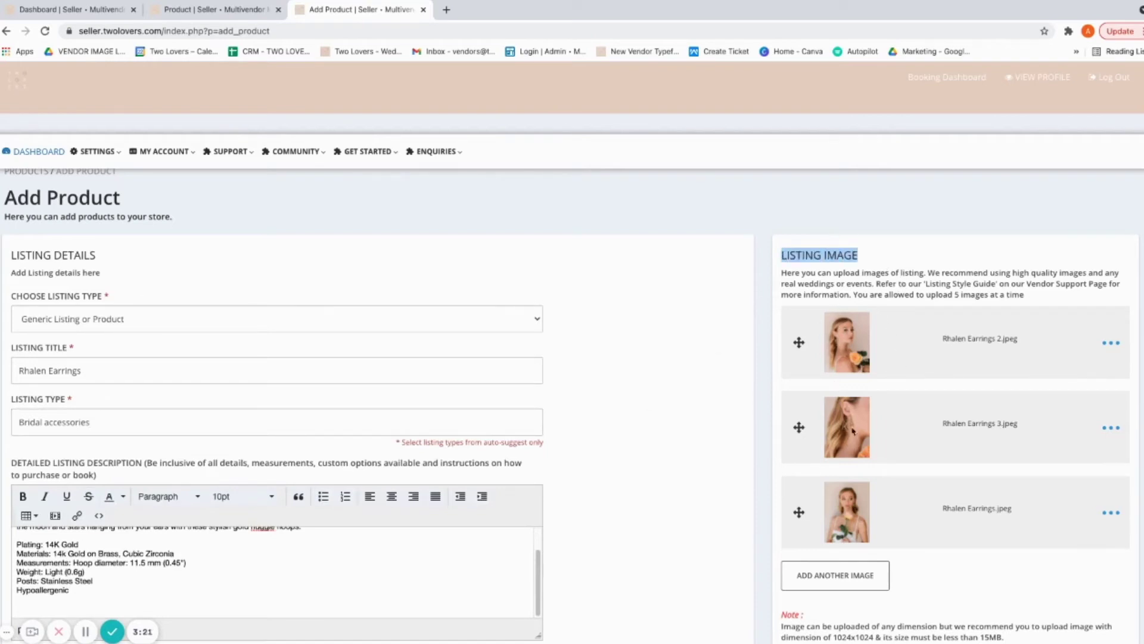
scroll(676, 425, down, 3)
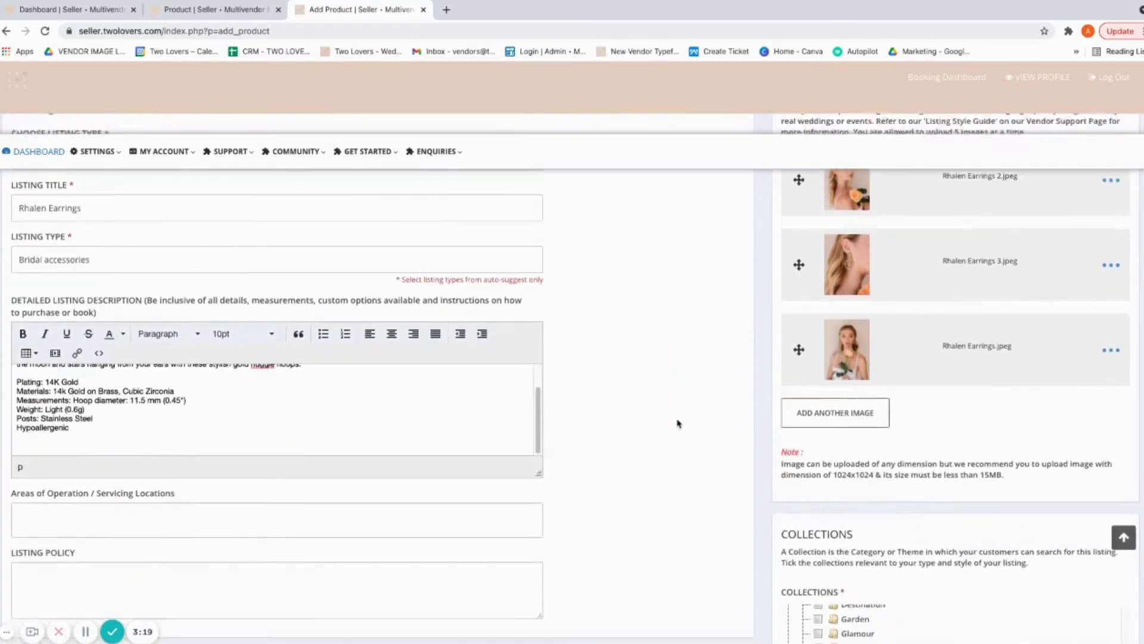
click(133, 414)
scroll(133, 414, up, 2)
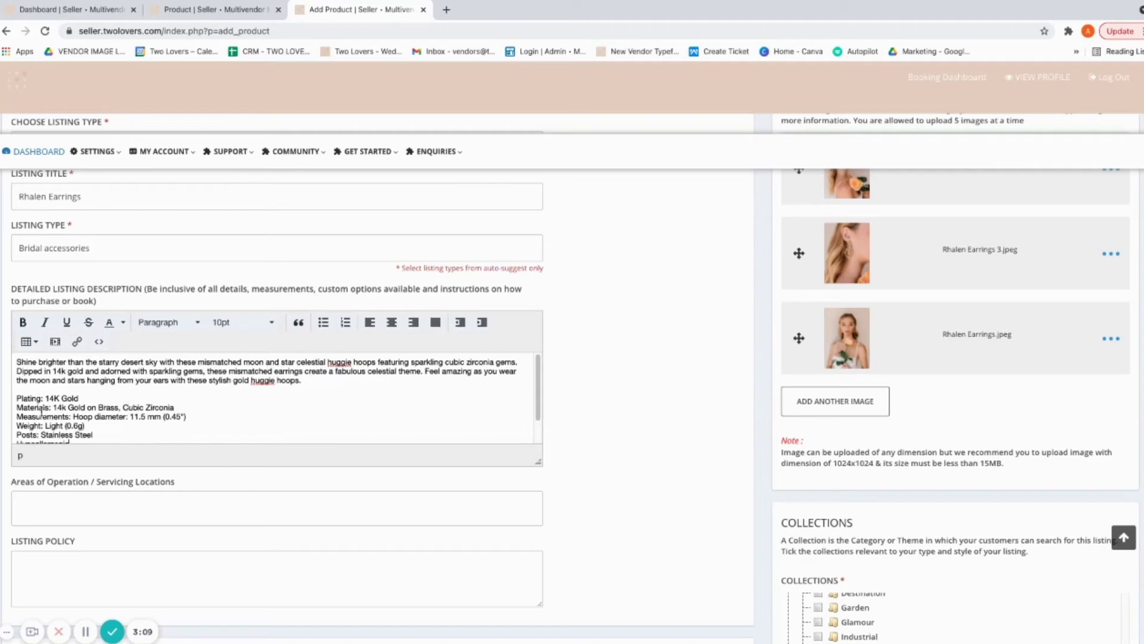
drag(17, 416, 110, 415)
click(80, 425)
scroll(253, 403, down, 1)
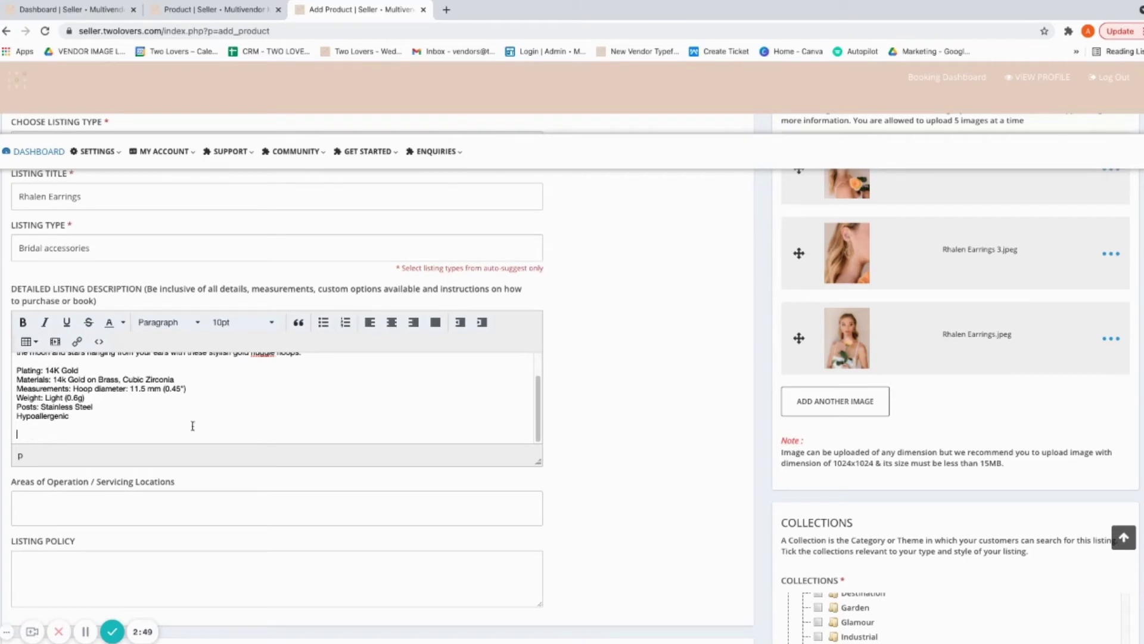
Step: Add Australia Wide to the listing's Areas of Operation / Servicing Locations
scroll(616, 491, down, 1)
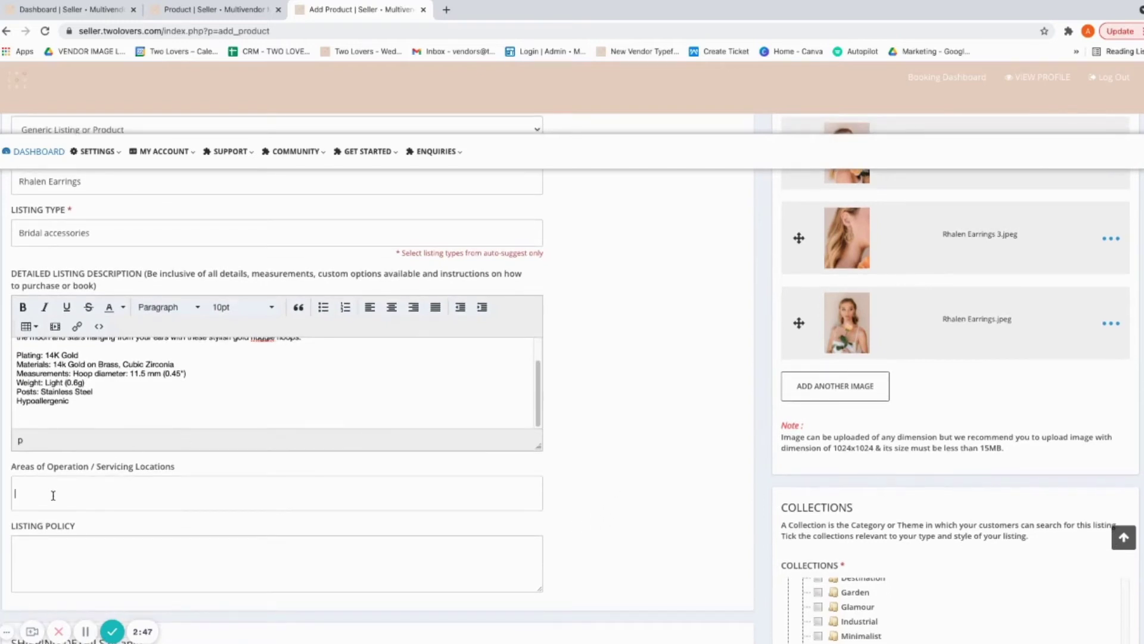
click(54, 495)
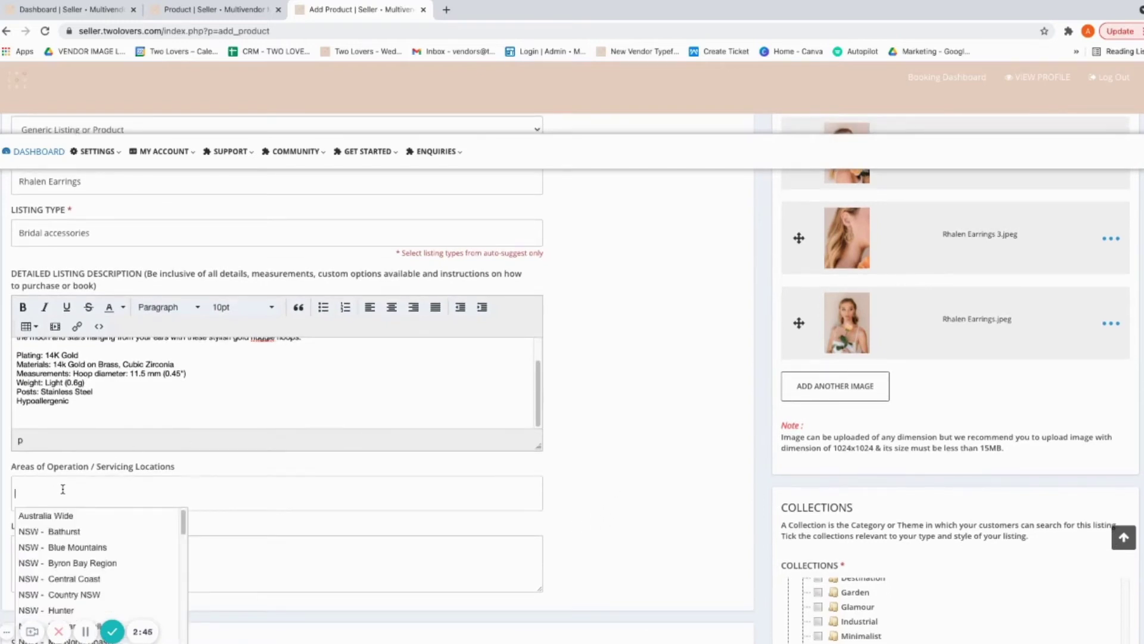
click(60, 516)
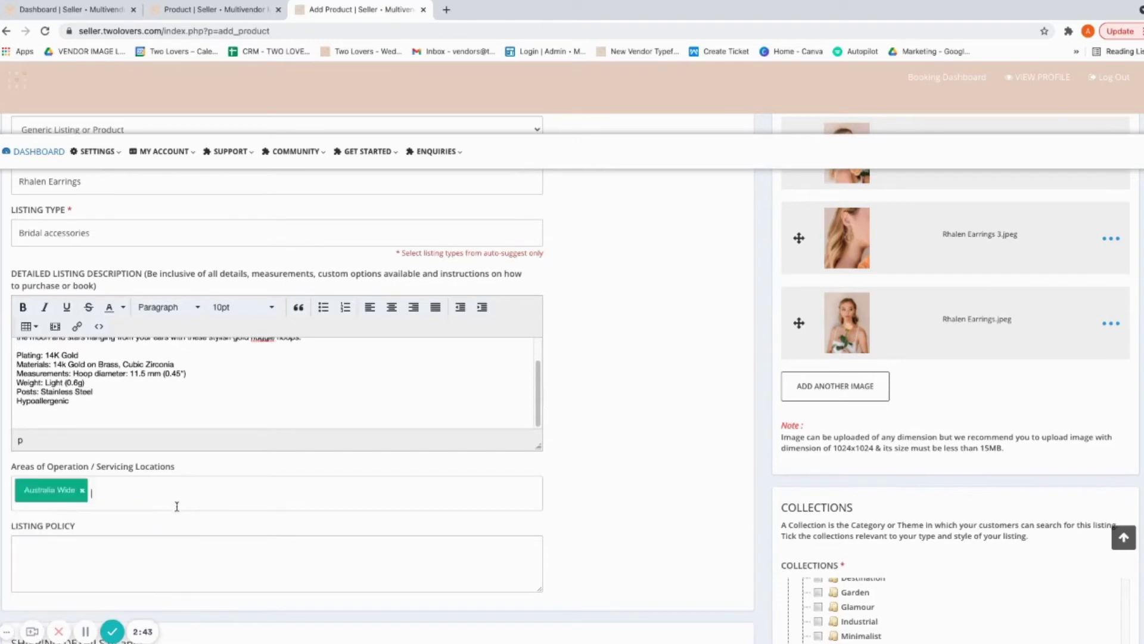
click(646, 480)
Step: Open the Listing Policy field for entry and review the listing description above it
scroll(649, 478, down, 1)
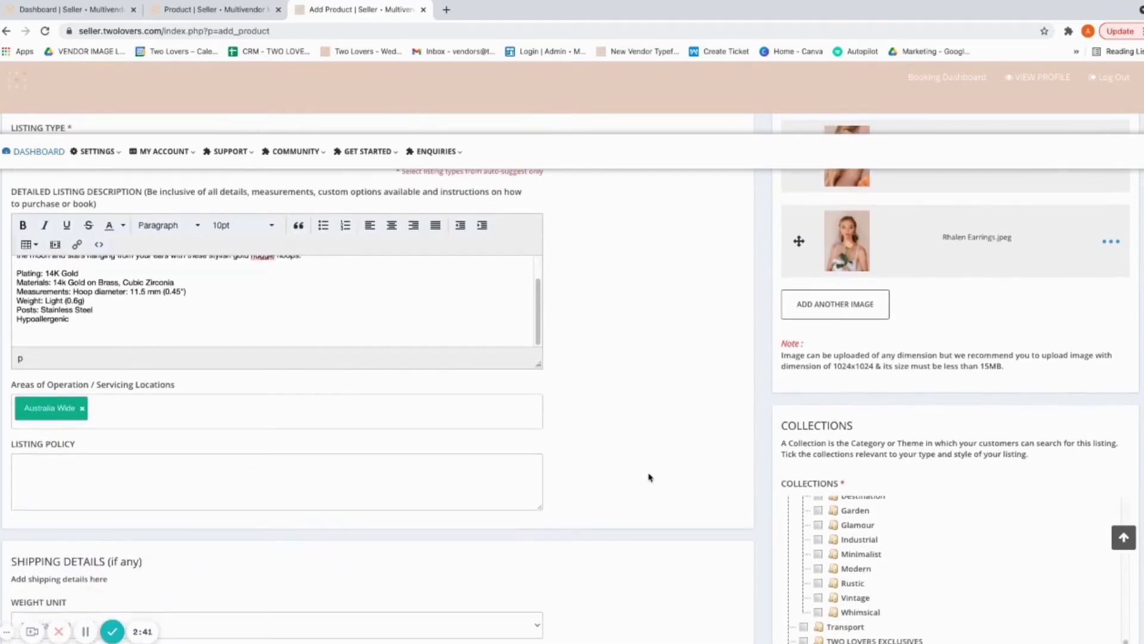
scroll(649, 477, down, 1)
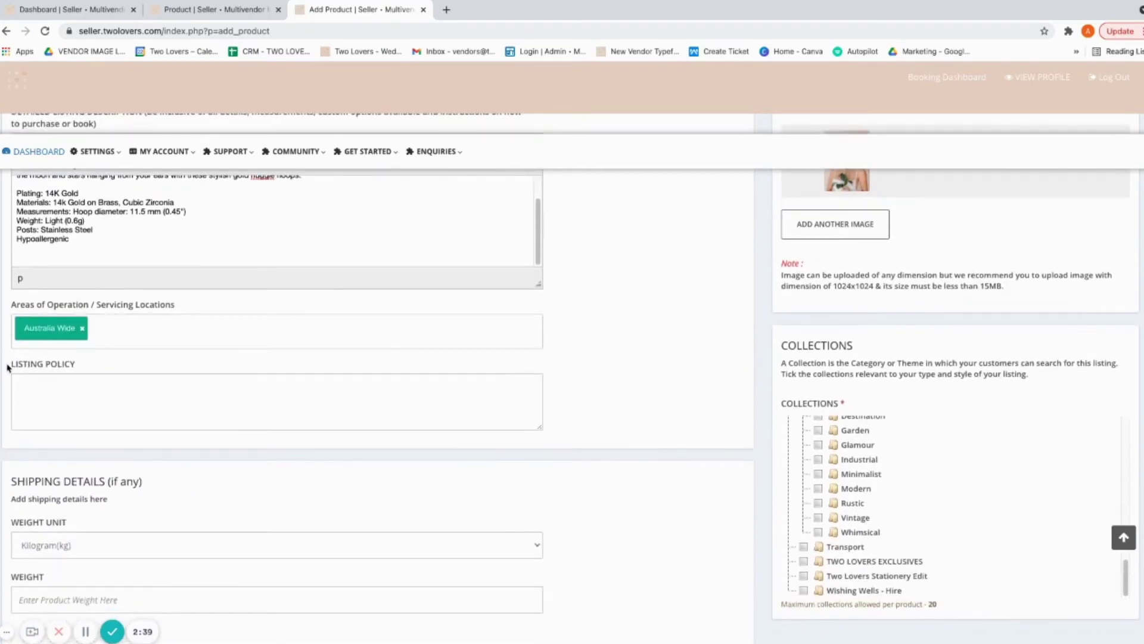
drag(12, 365, 78, 369)
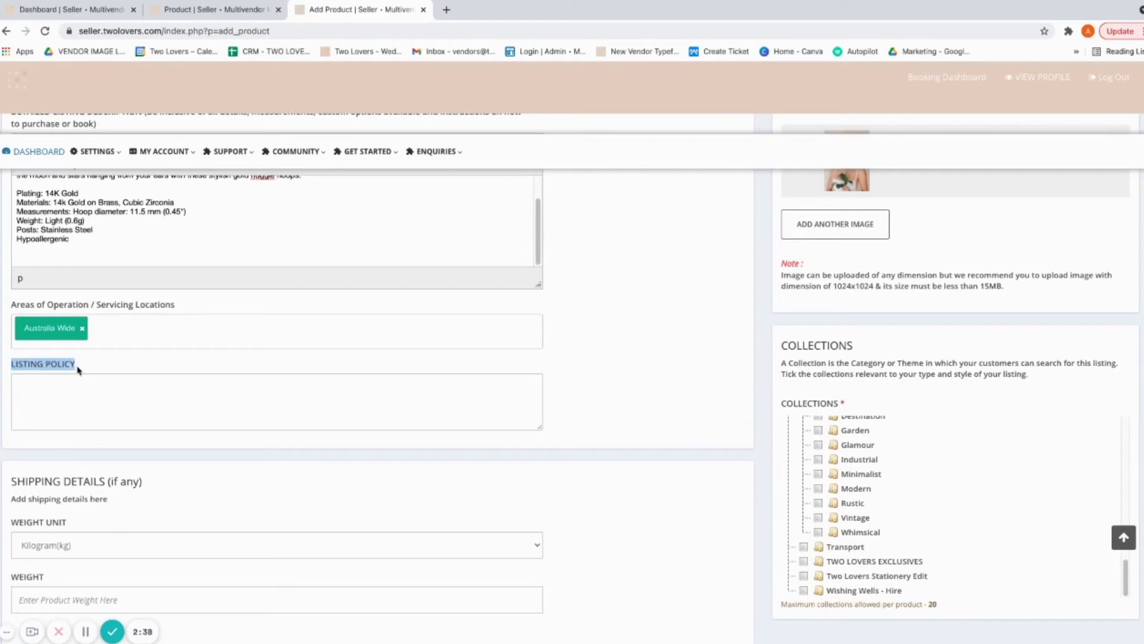
click(41, 393)
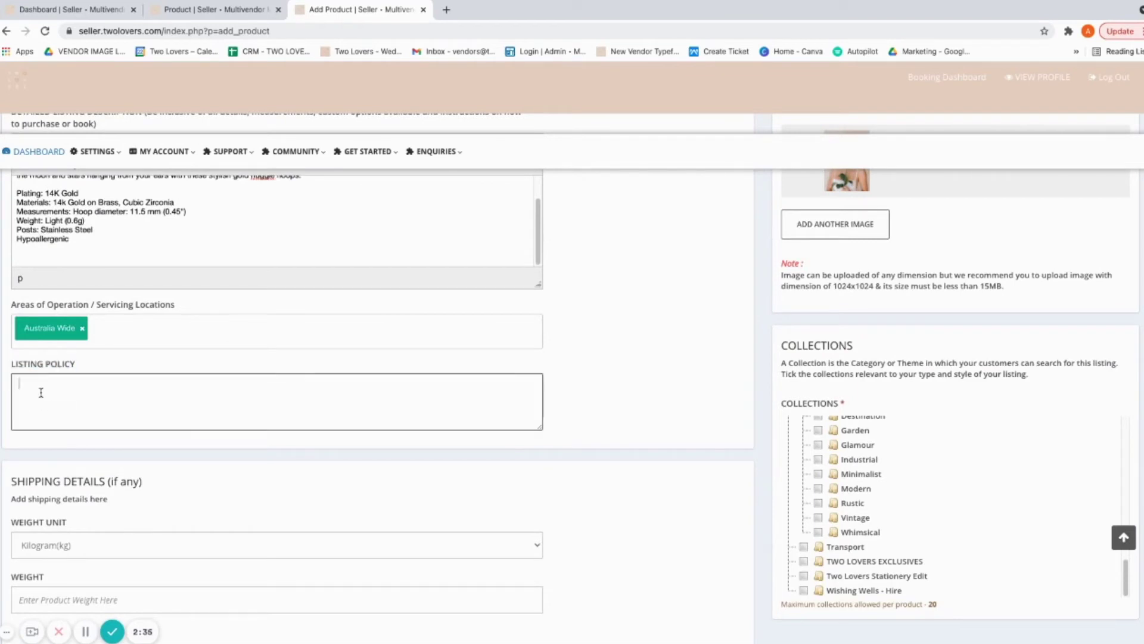
scroll(281, 241, up, 2)
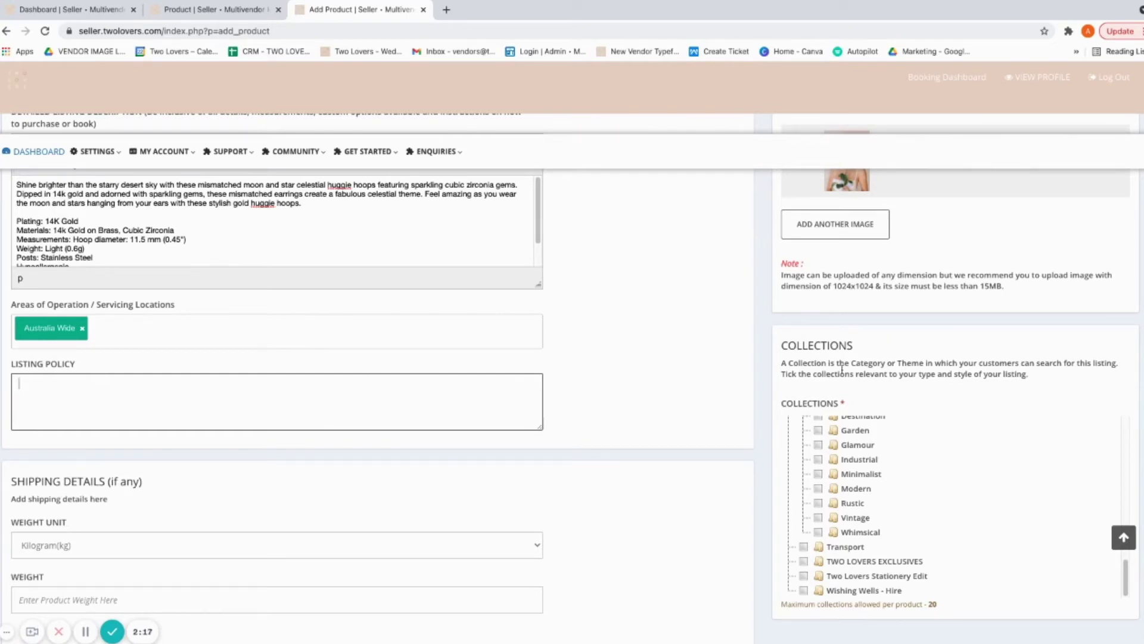
Step: Add the listing to the Gifts & Accessories - Shop collection under Shop Product
drag(865, 348, 775, 346)
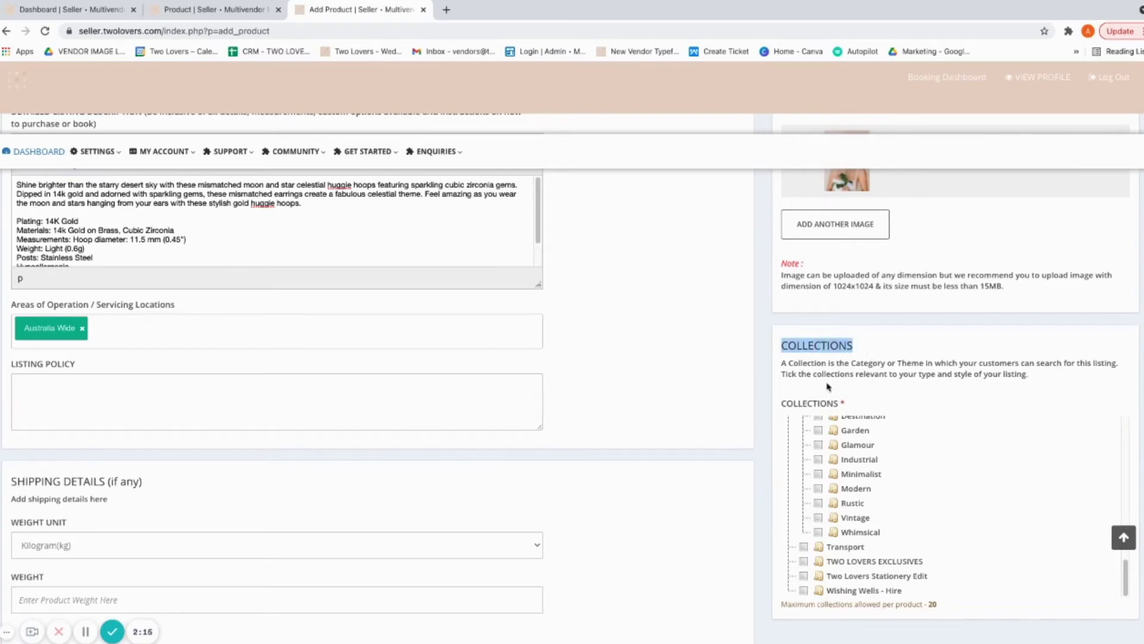
drag(1128, 585, 1122, 439)
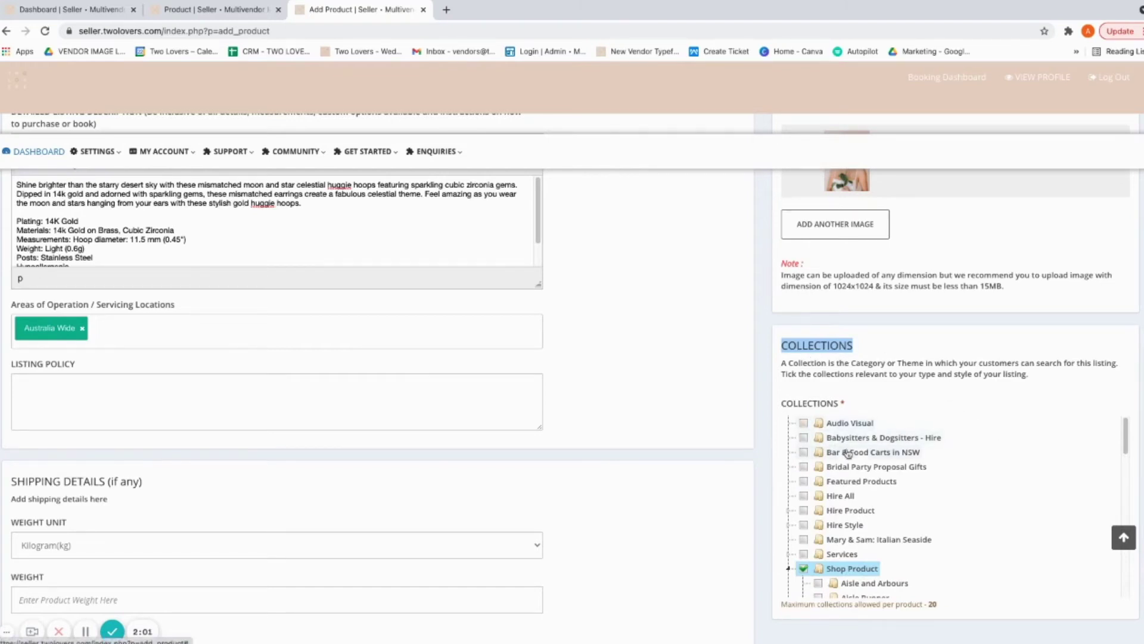
scroll(843, 479, down, 3)
scroll(844, 479, down, 10)
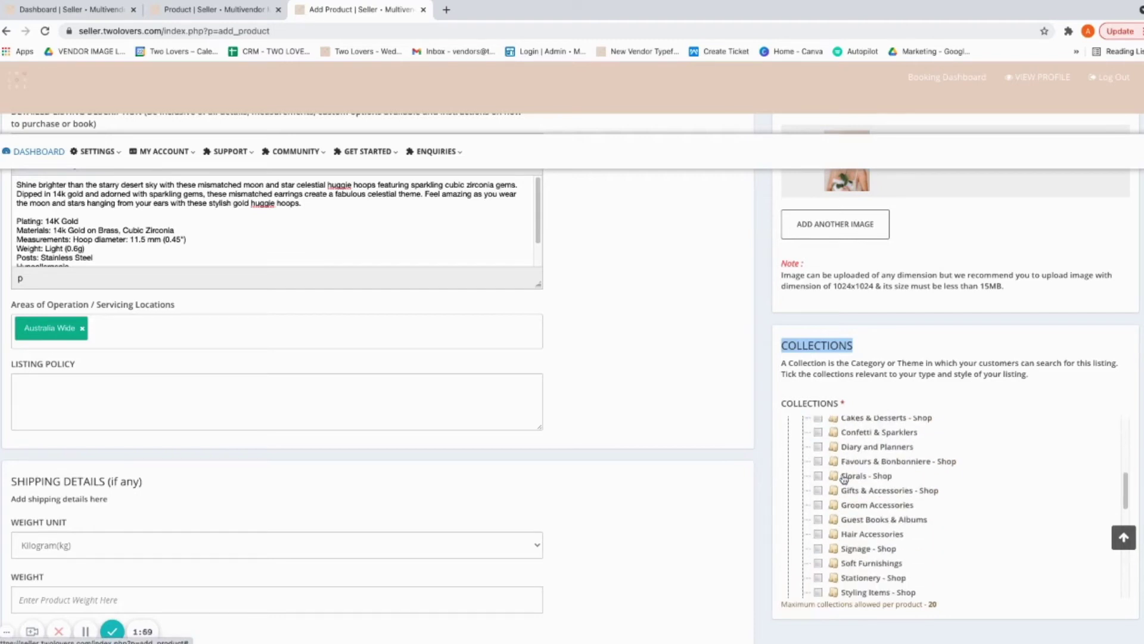
scroll(844, 479, up, 10)
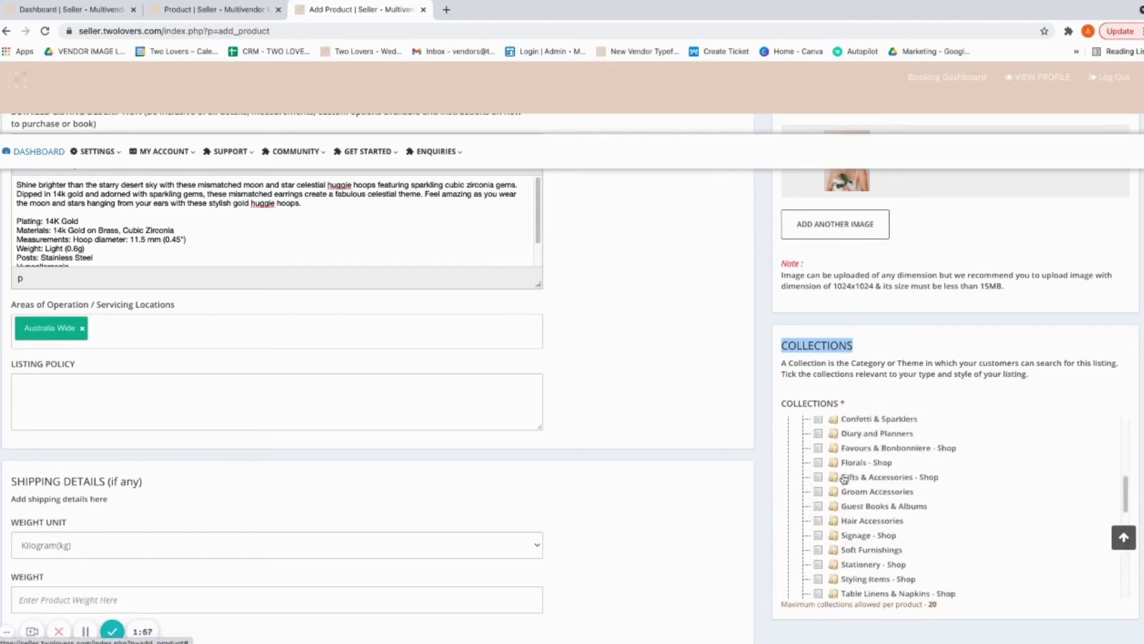
scroll(953, 473, up, 2)
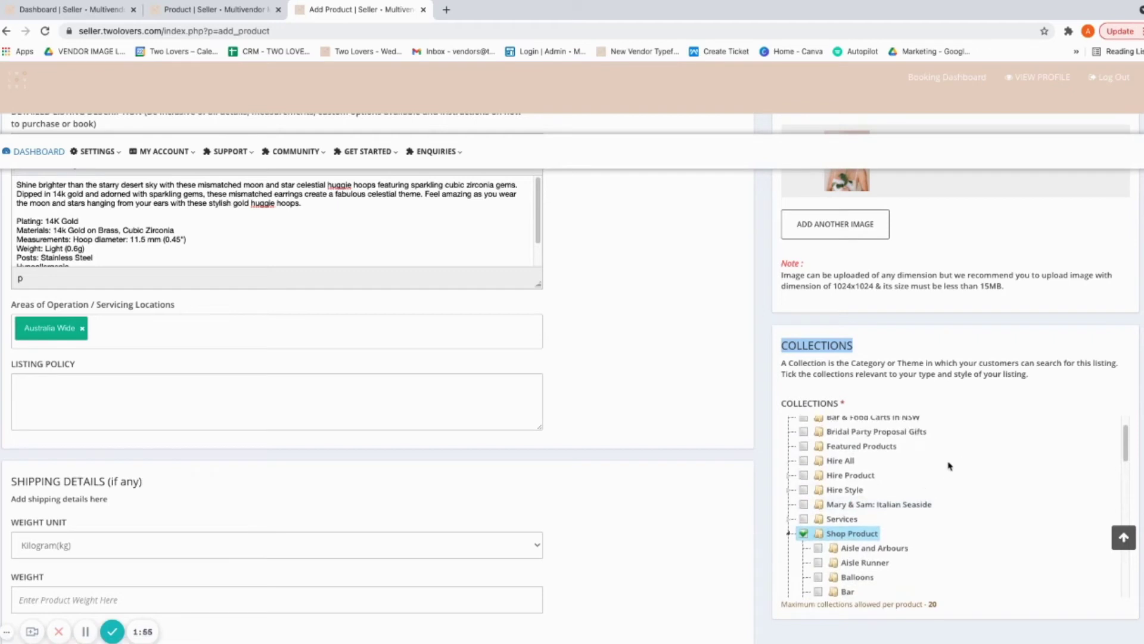
scroll(861, 474, down, 3)
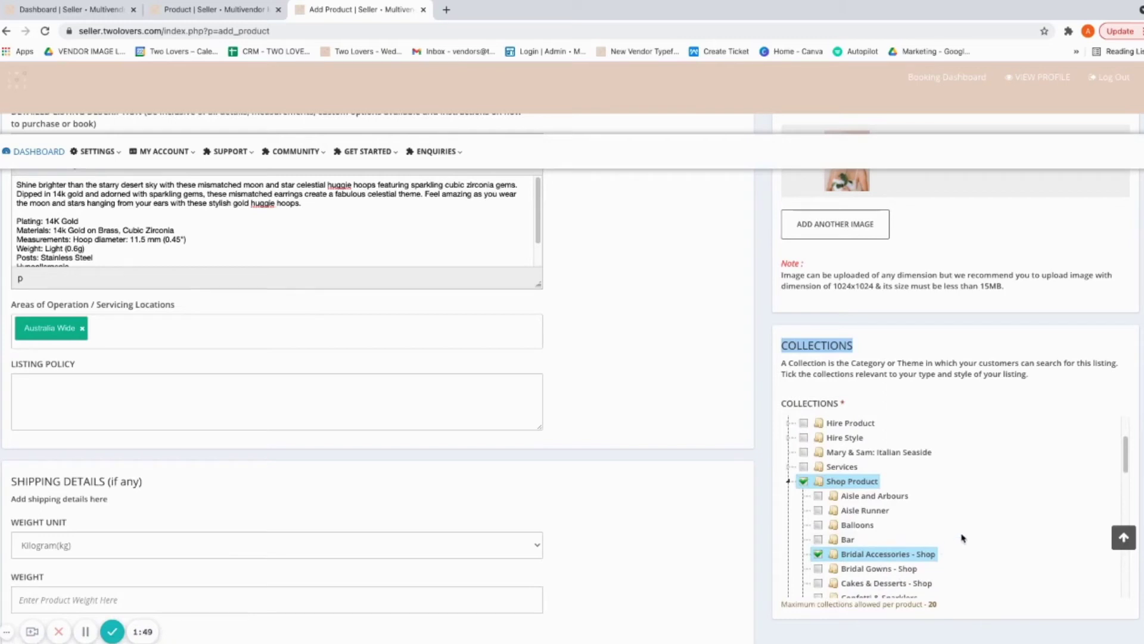
scroll(960, 532, down, 3)
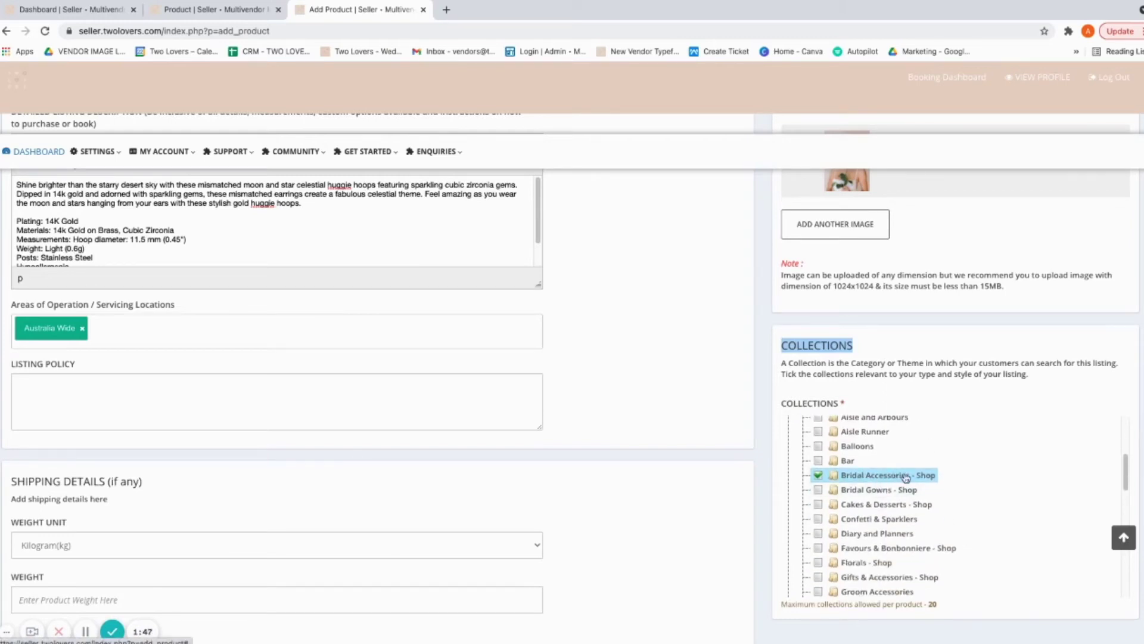
click(819, 578)
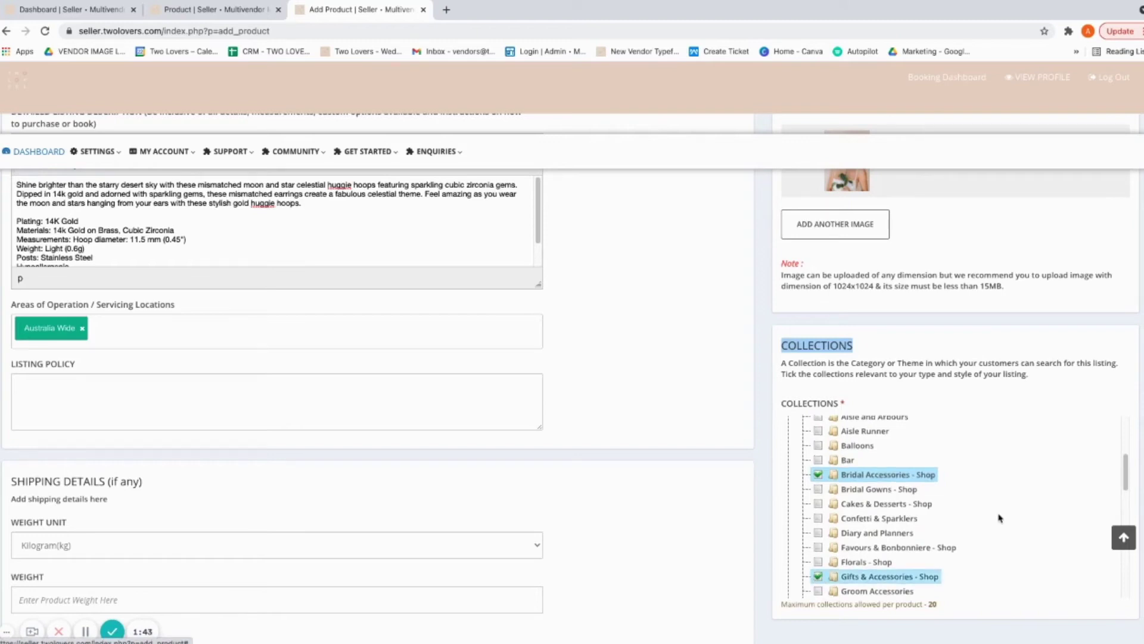
Step: Add the listing to the Modern collection under Shop Style
scroll(1000, 517, down, 3)
scroll(1001, 517, down, 3)
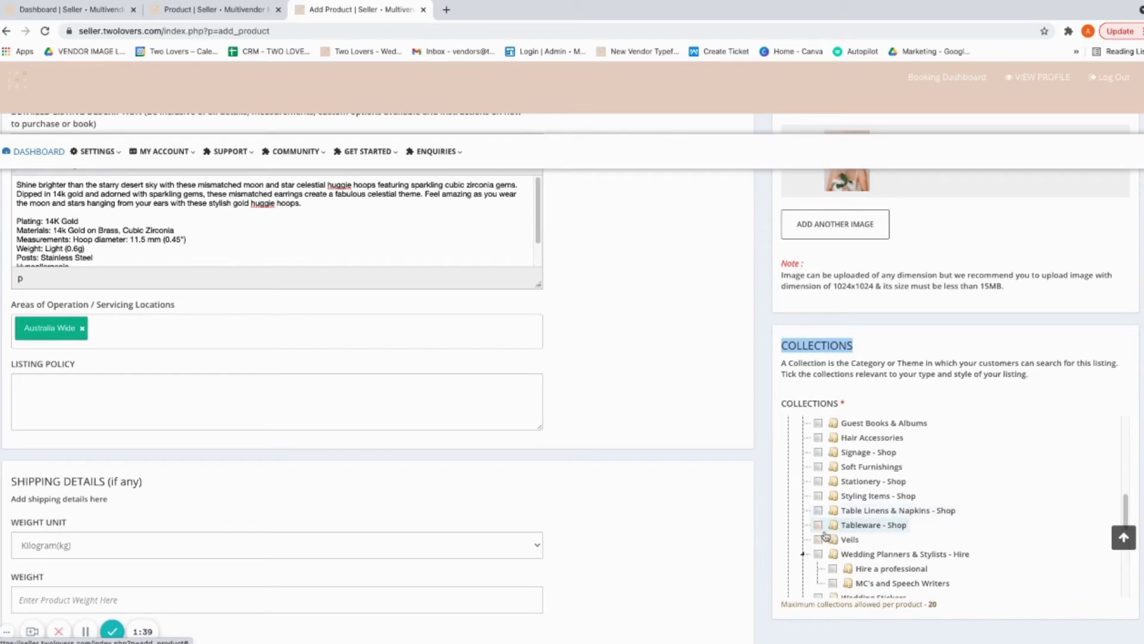
scroll(950, 520, down, 3)
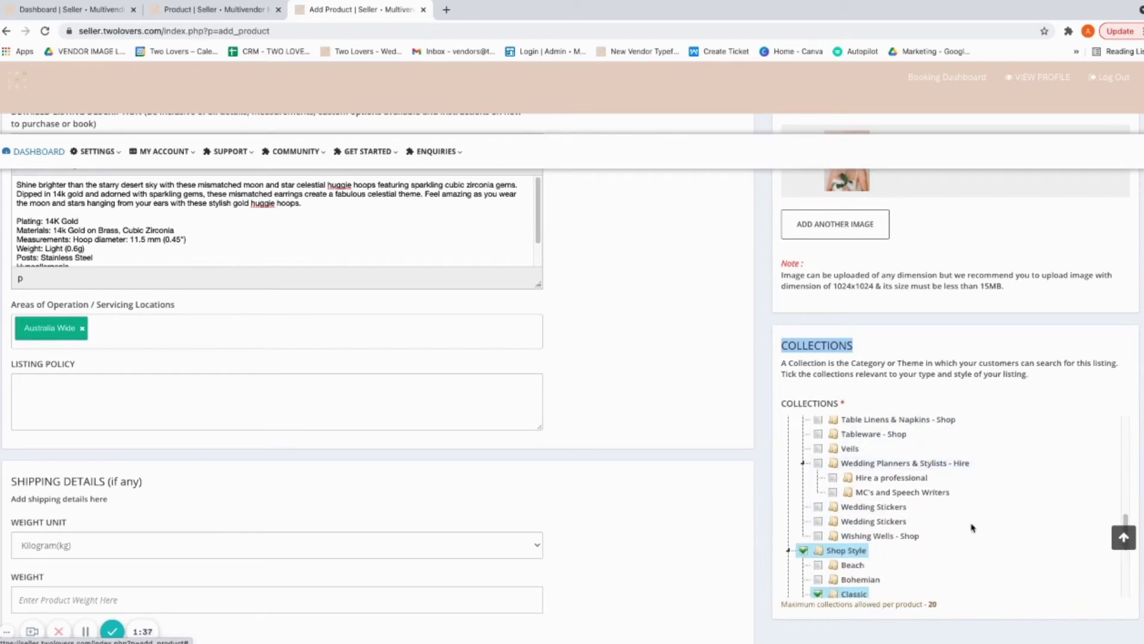
scroll(974, 532, down, 3)
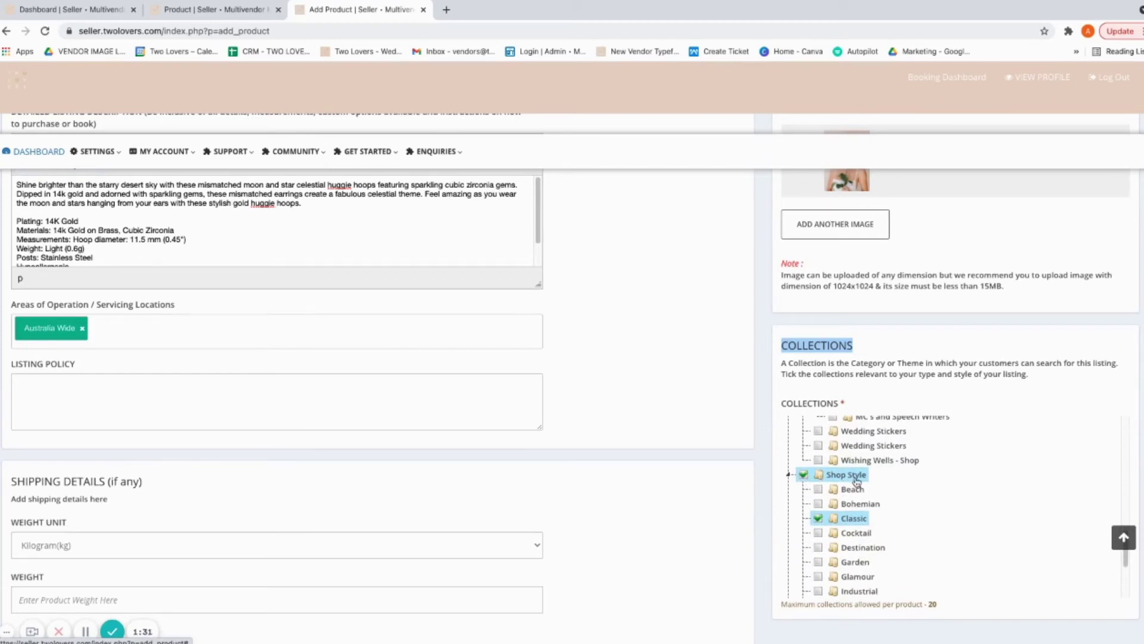
scroll(973, 524, down, 3)
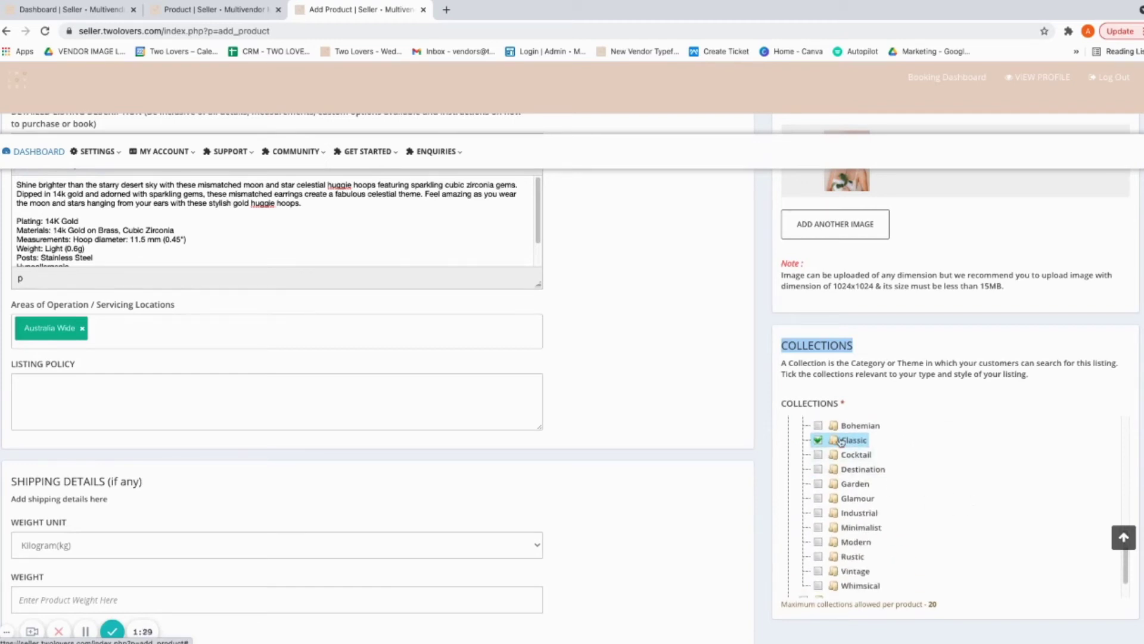
click(859, 542)
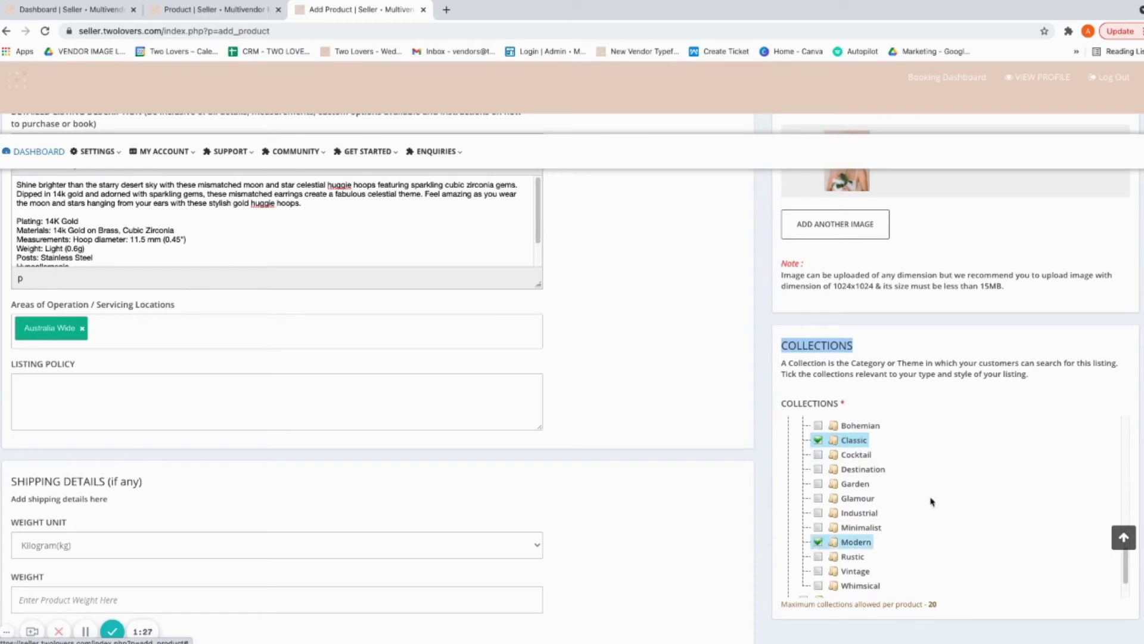
Step: Choose Set Your Own Shipping as the listing's shipping method and open the product weight for entry
scroll(931, 526, down, 5)
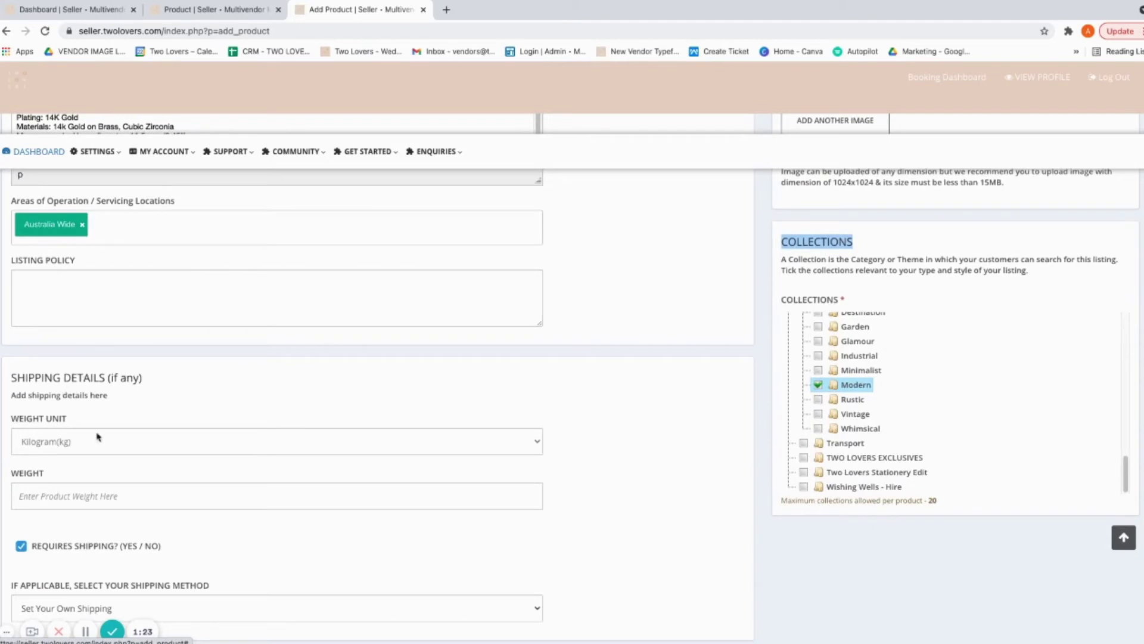
drag(13, 377, 143, 378)
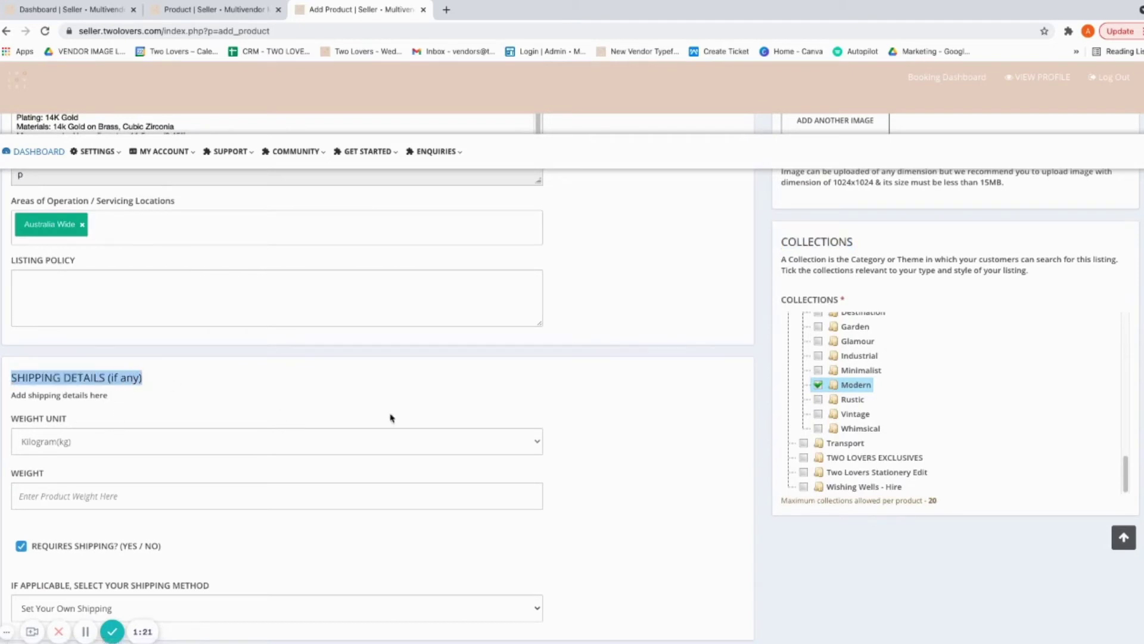
scroll(454, 432, down, 2)
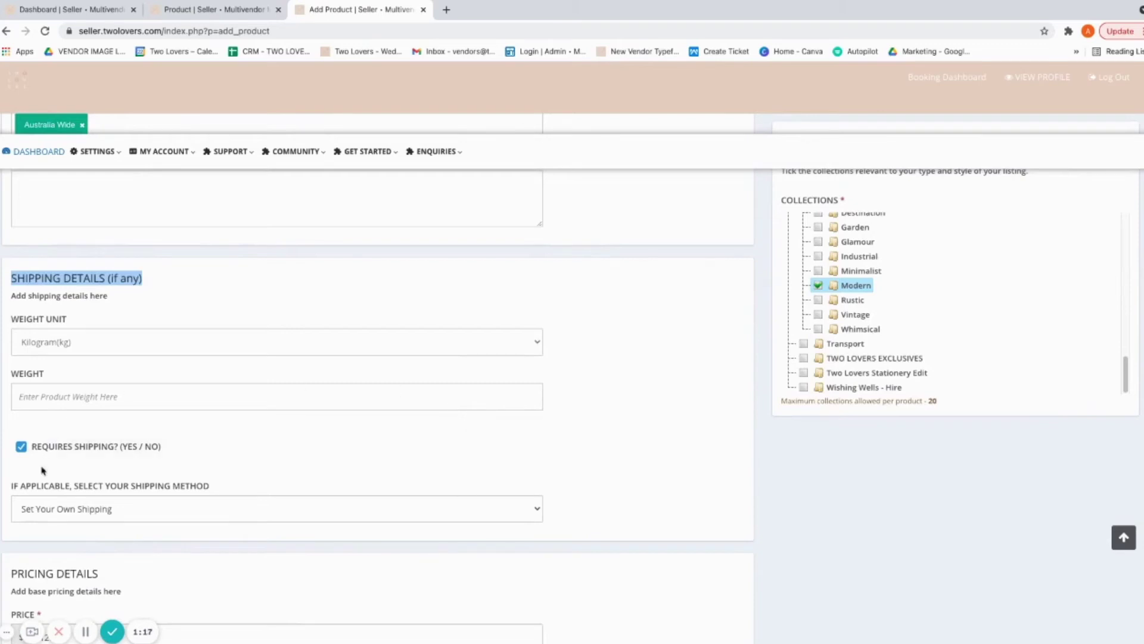
click(107, 508)
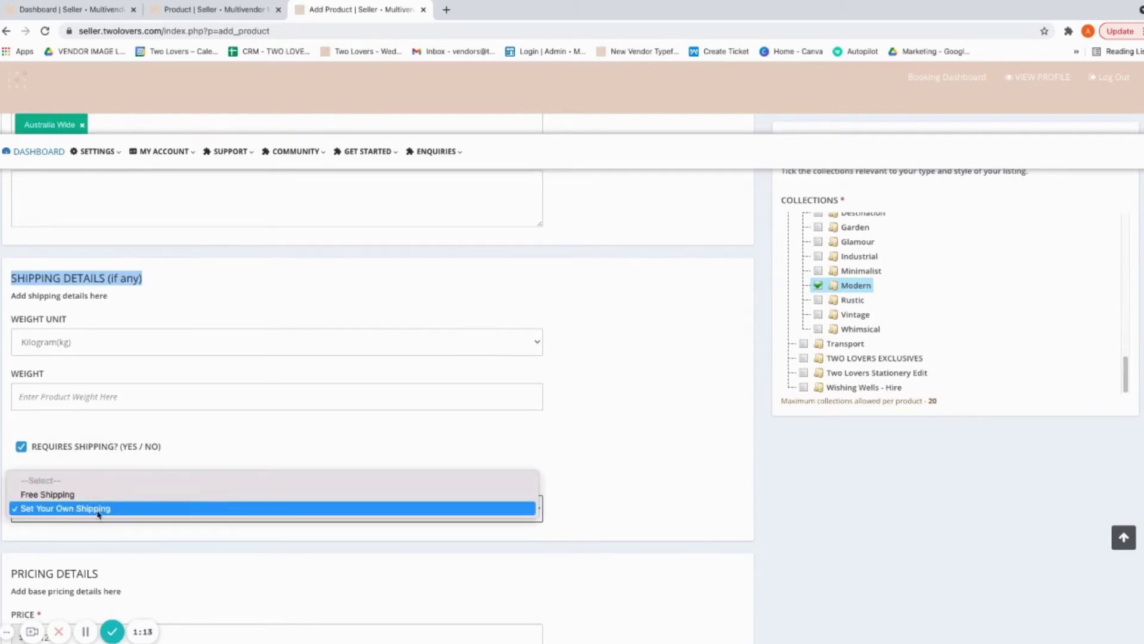
click(96, 510)
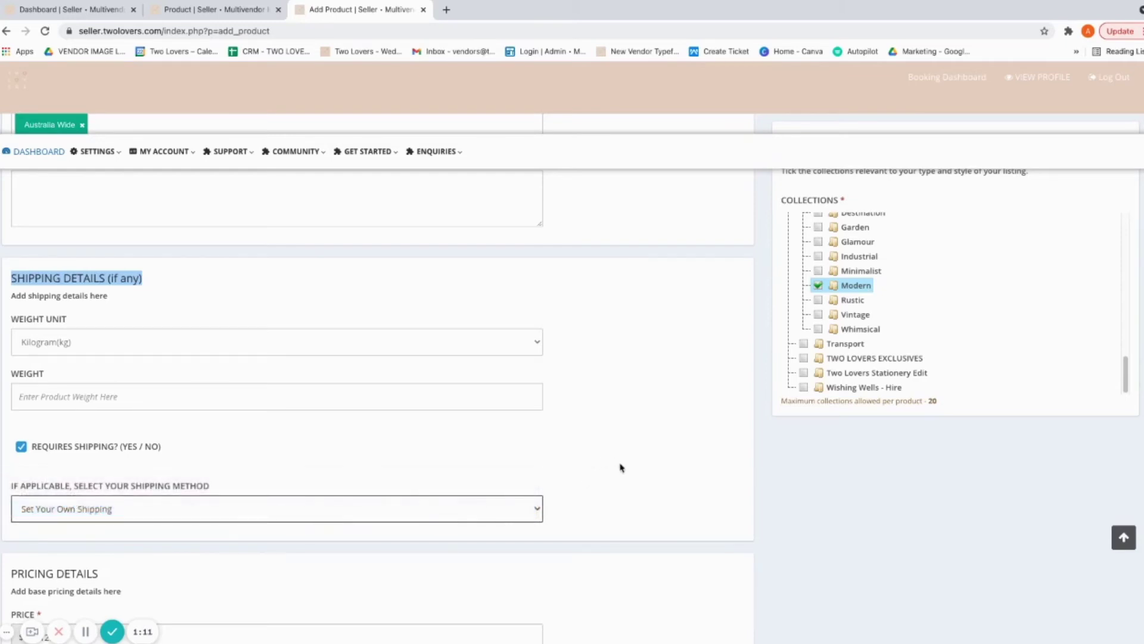
scroll(616, 464, down, 1)
click(55, 327)
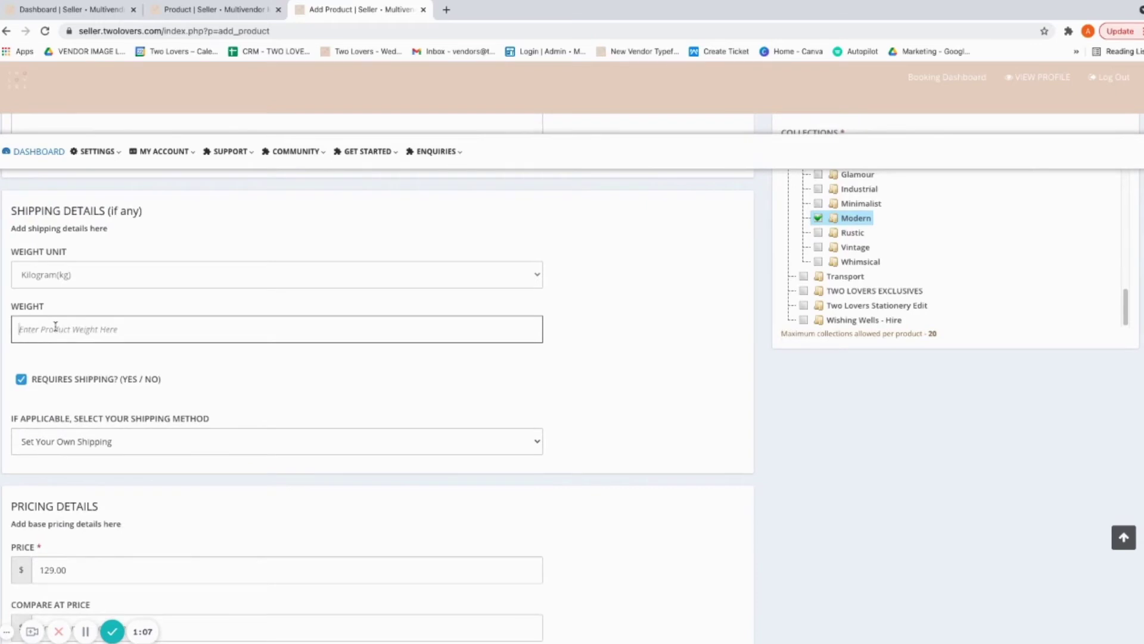
Step: Check the base price in the pricing details and set the listing's compare at price to 129.00
scroll(588, 363, down, 2)
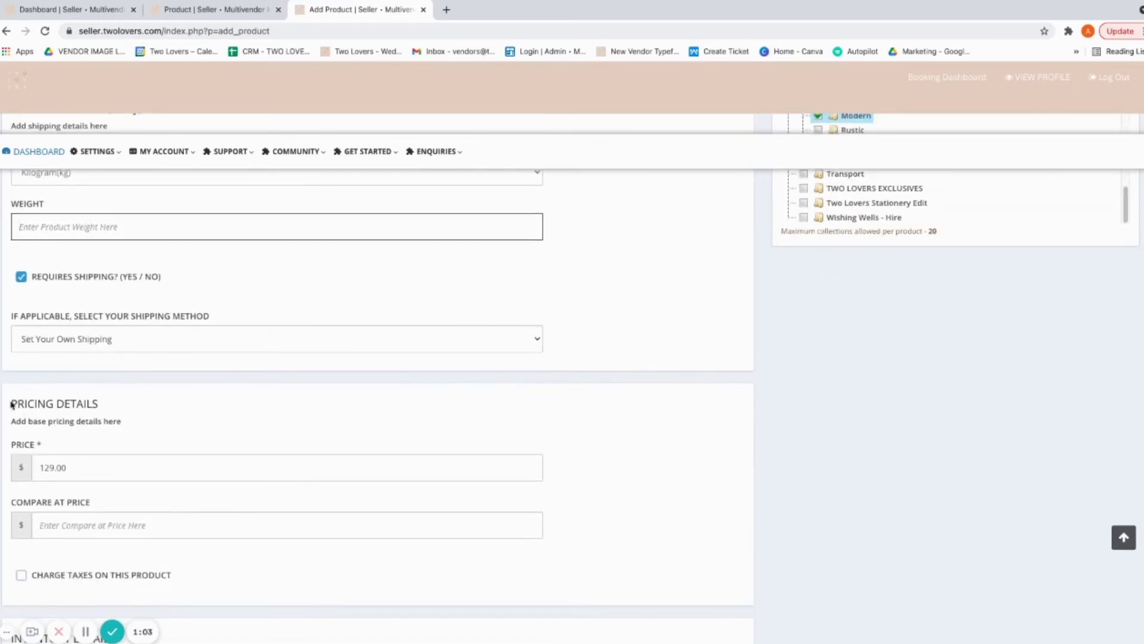
drag(12, 403, 143, 410)
scroll(429, 430, down, 2)
click(105, 376)
drag(105, 376, 24, 374)
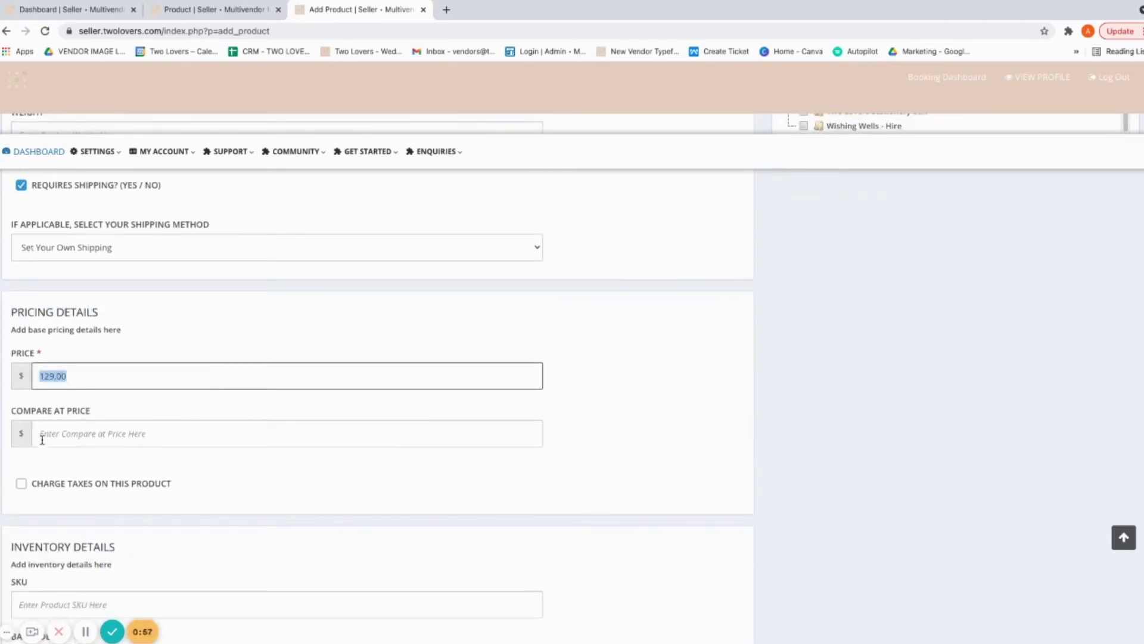
click(80, 376)
click(46, 434)
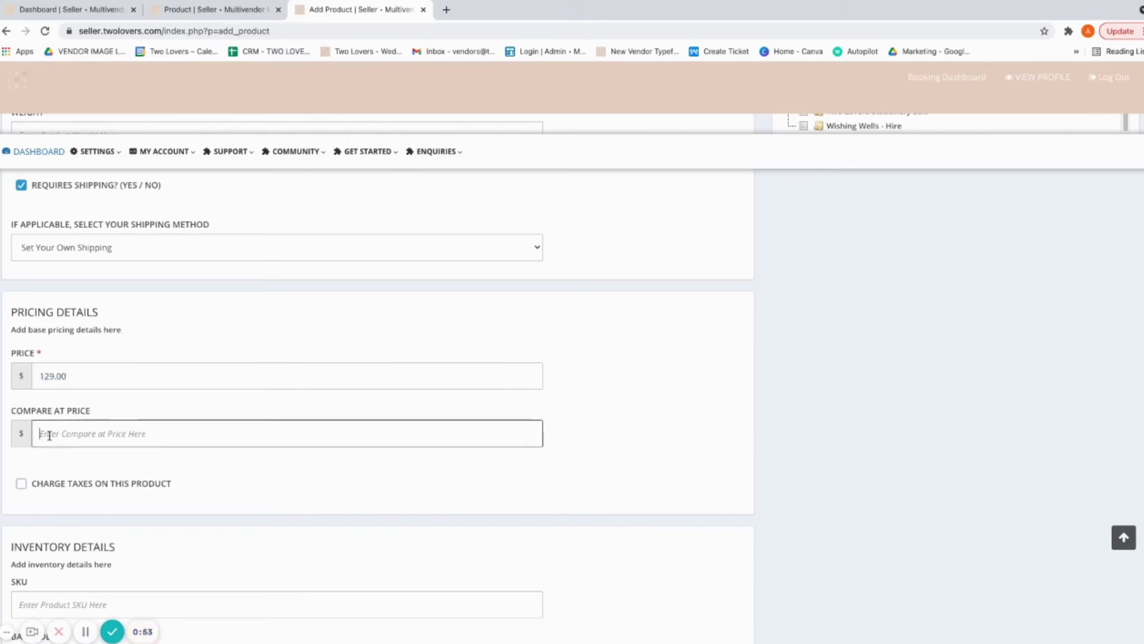
text(0)
key(BackSpace)
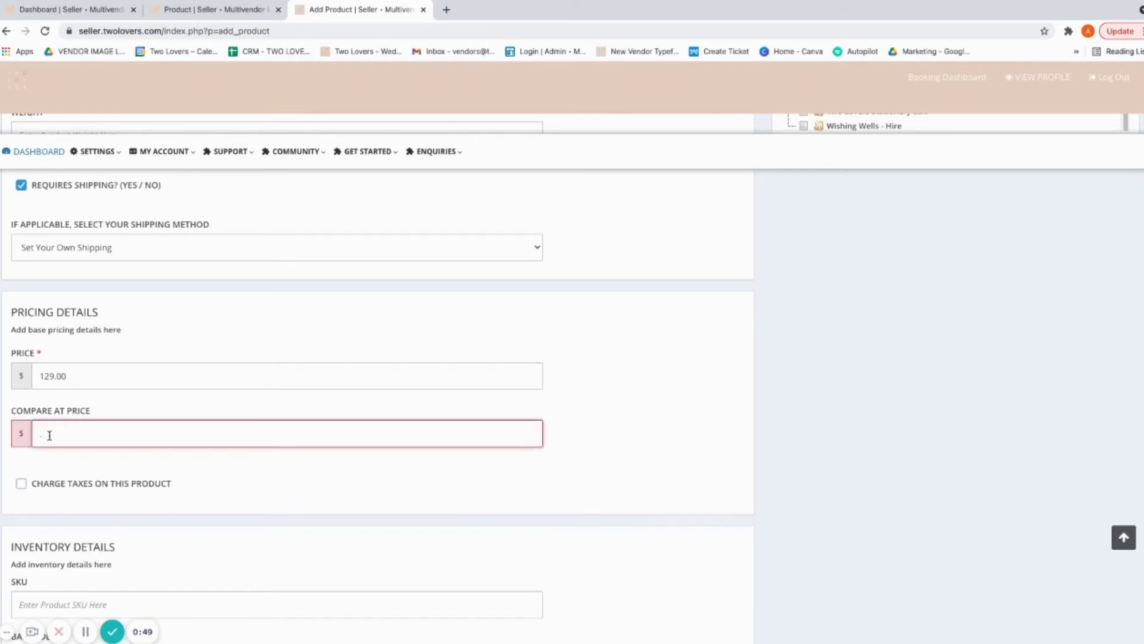
text(129.00)
Step: Set the listing's price to 120.00 and compare it with the compare at price
drag(94, 374, 10, 375)
key(BackSpace)
text(120)
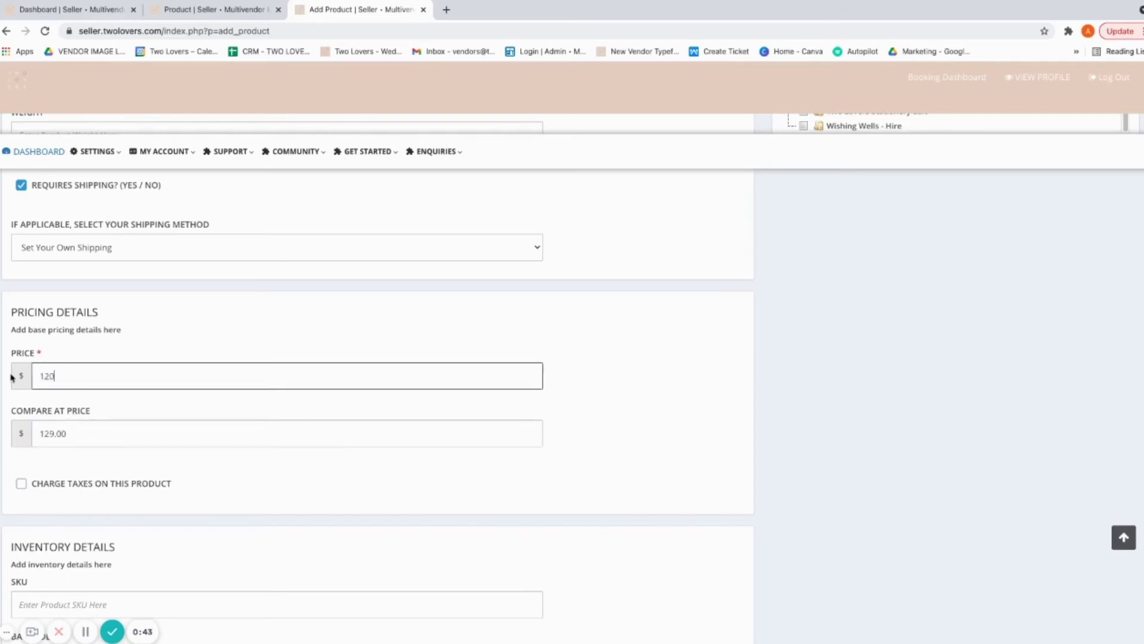
text(.00)
drag(80, 436, 32, 440)
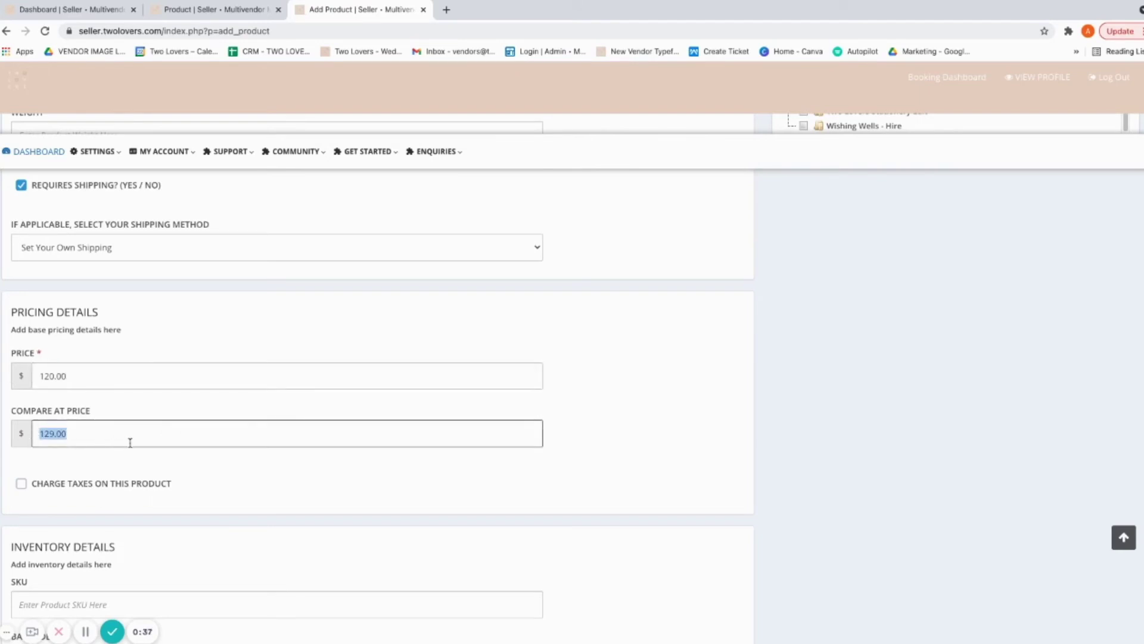
drag(91, 376, 35, 378)
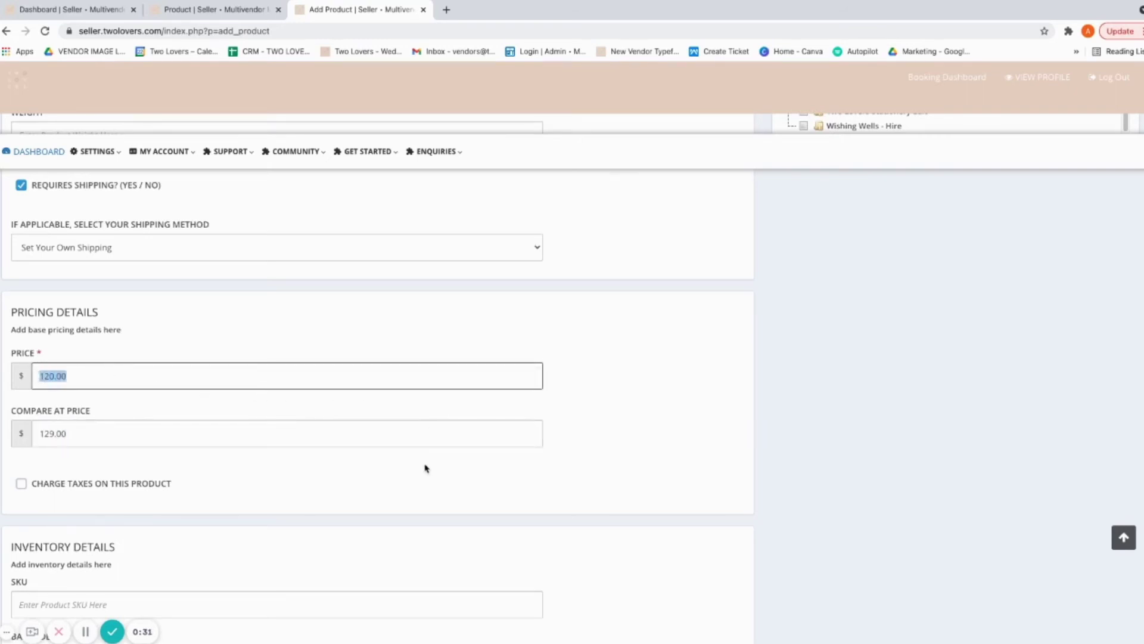
Step: Enable charging taxes on this product and set its price to 129.00
click(23, 485)
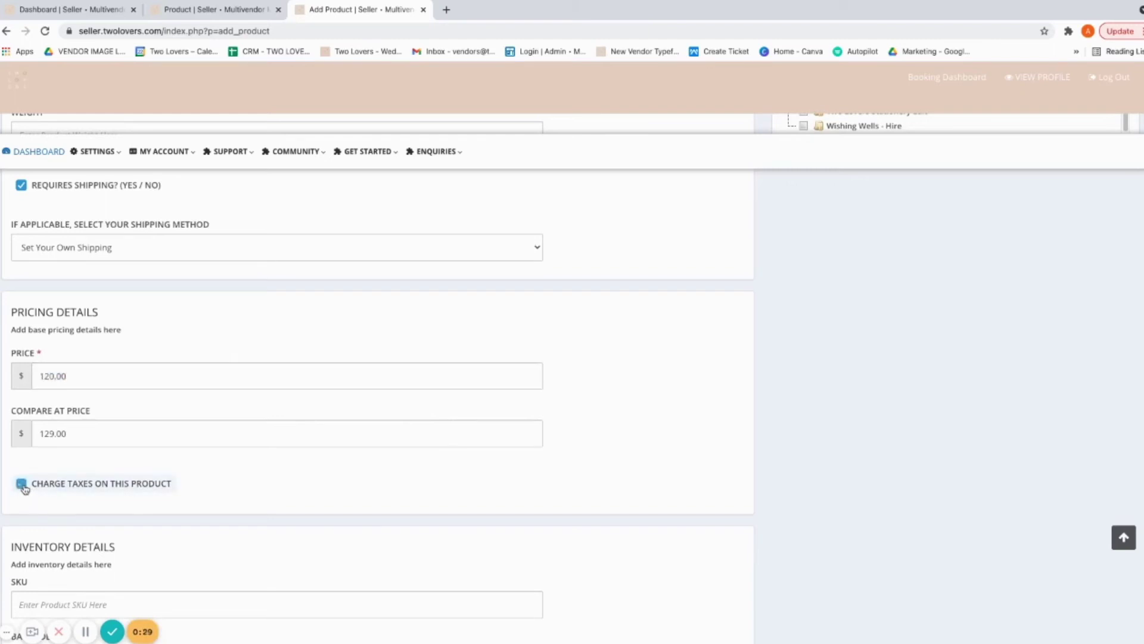
click(87, 378)
drag(87, 373, 22, 374)
text(129.00)
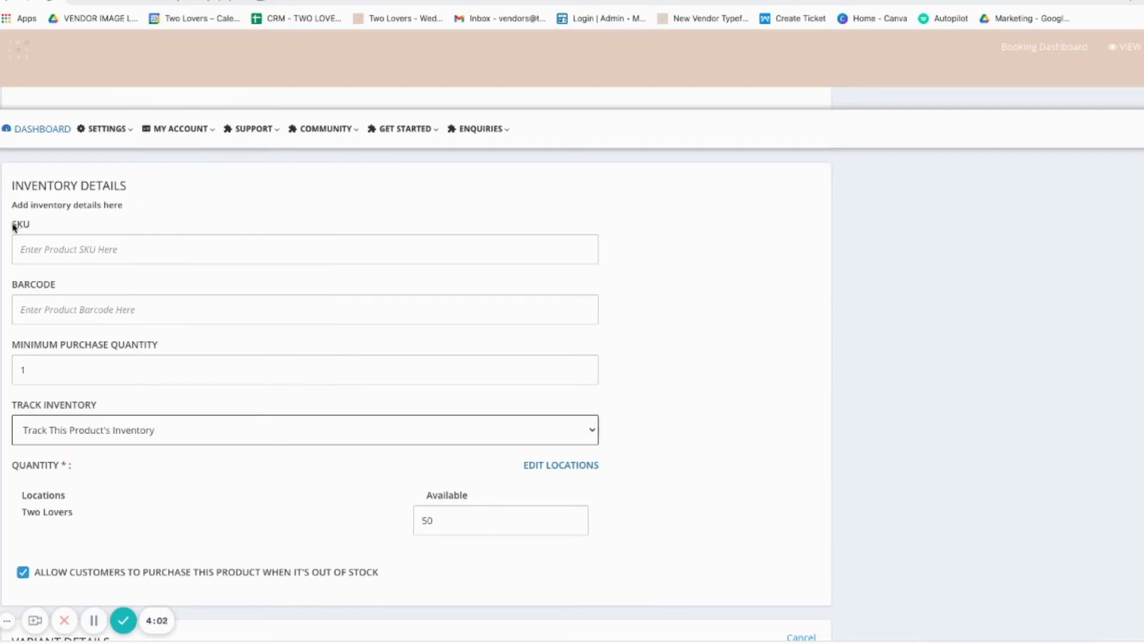
Step: Examine the SKU and barcode fields and try a different minimum purchase quantity in the inventory details
drag(14, 227, 32, 227)
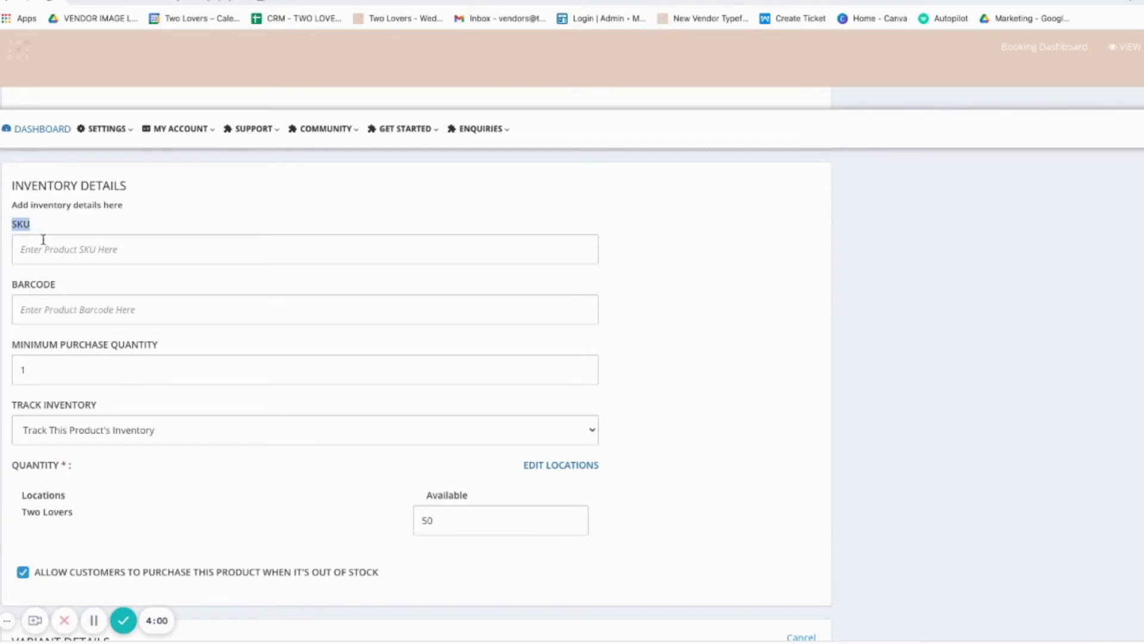
drag(14, 288, 87, 295)
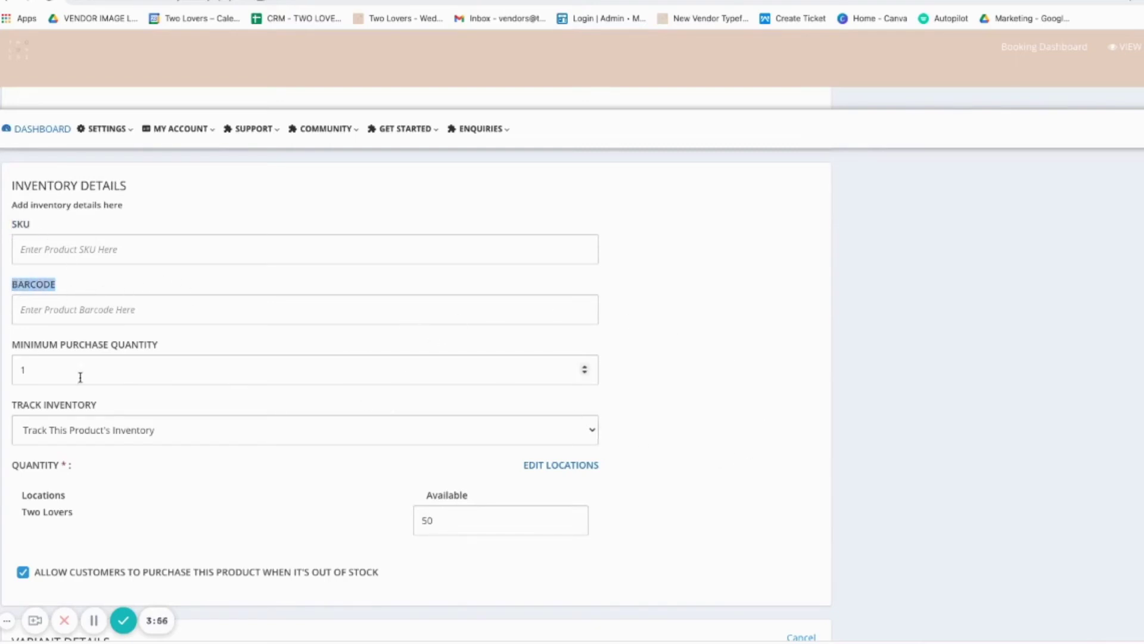
click(62, 365)
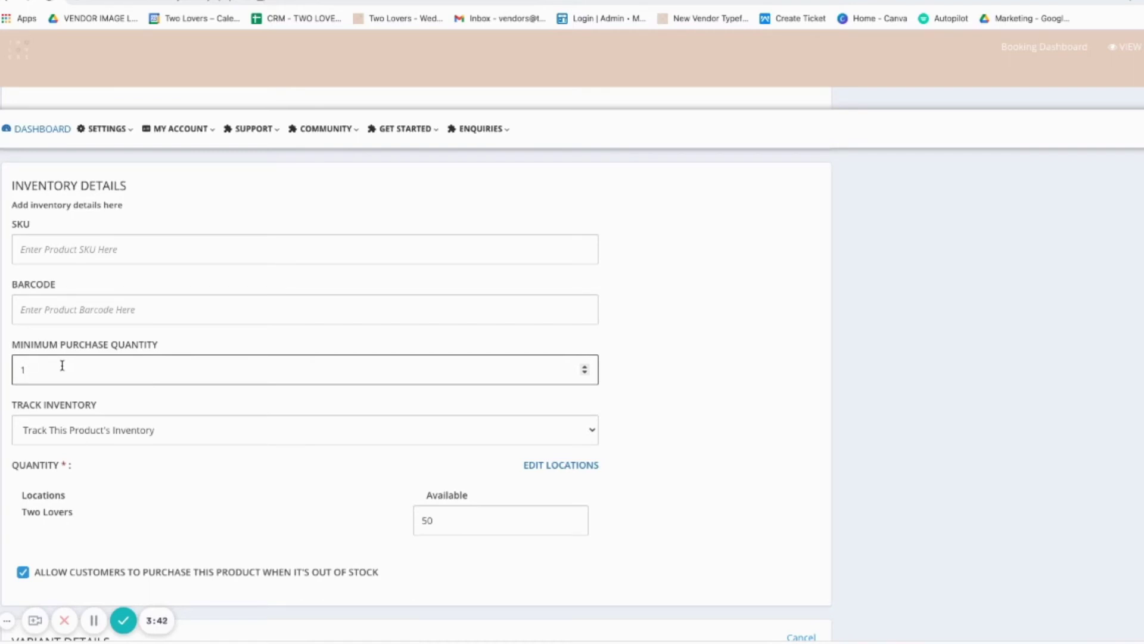
text(5)
key(BackSpace)
click(195, 495)
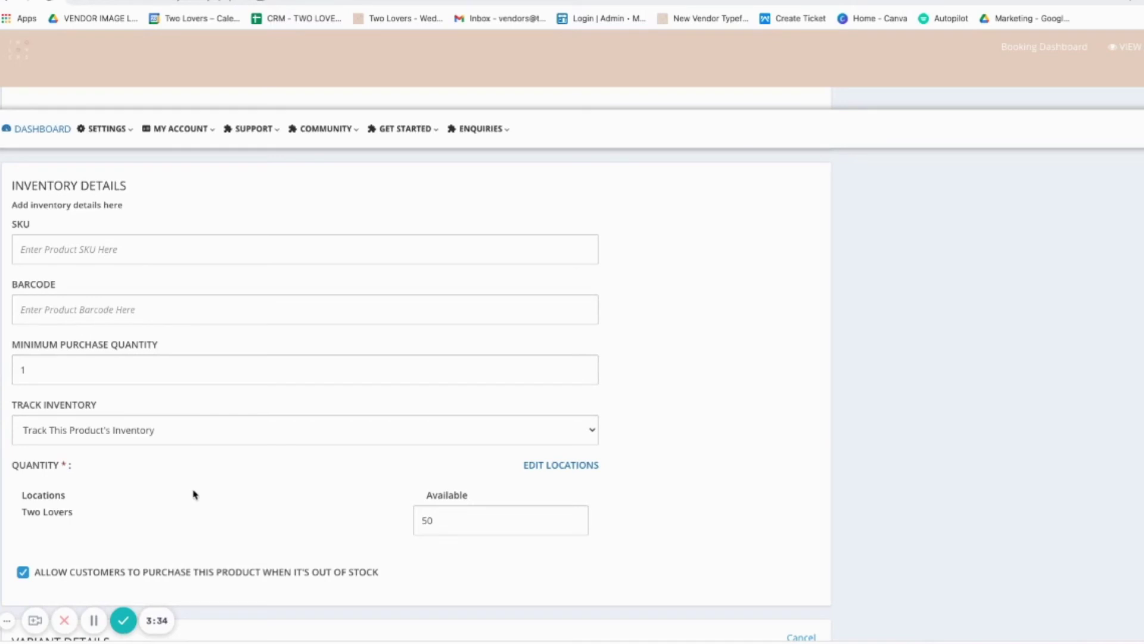
Step: Switch inventory tracking to Don't Track Inventory and back to Track This Product's Inventory
click(240, 430)
click(236, 415)
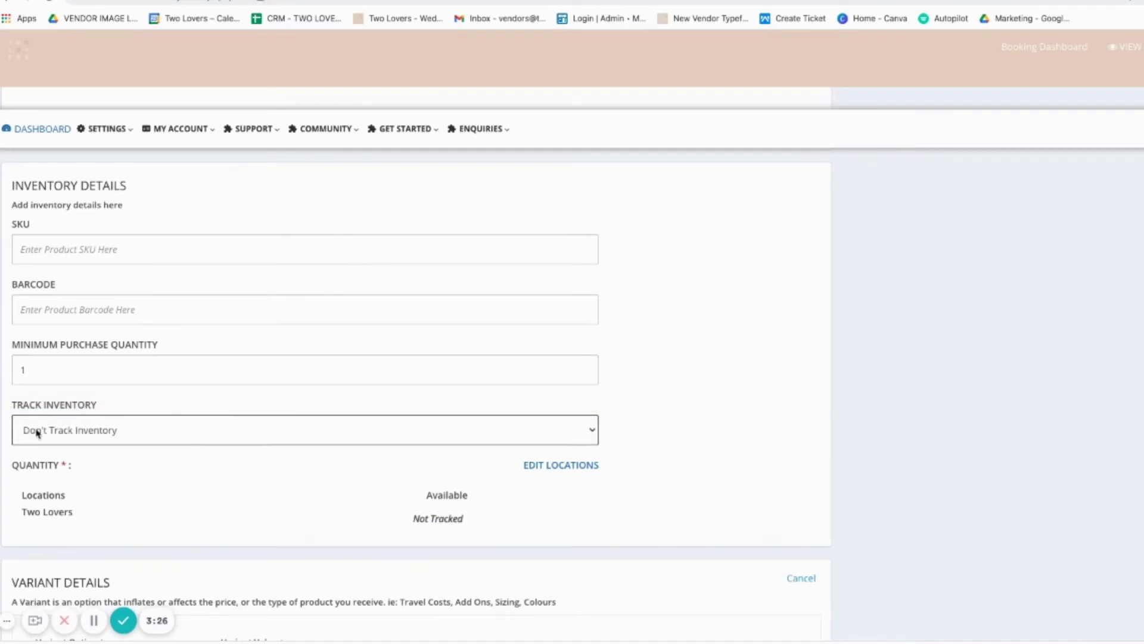
click(595, 435)
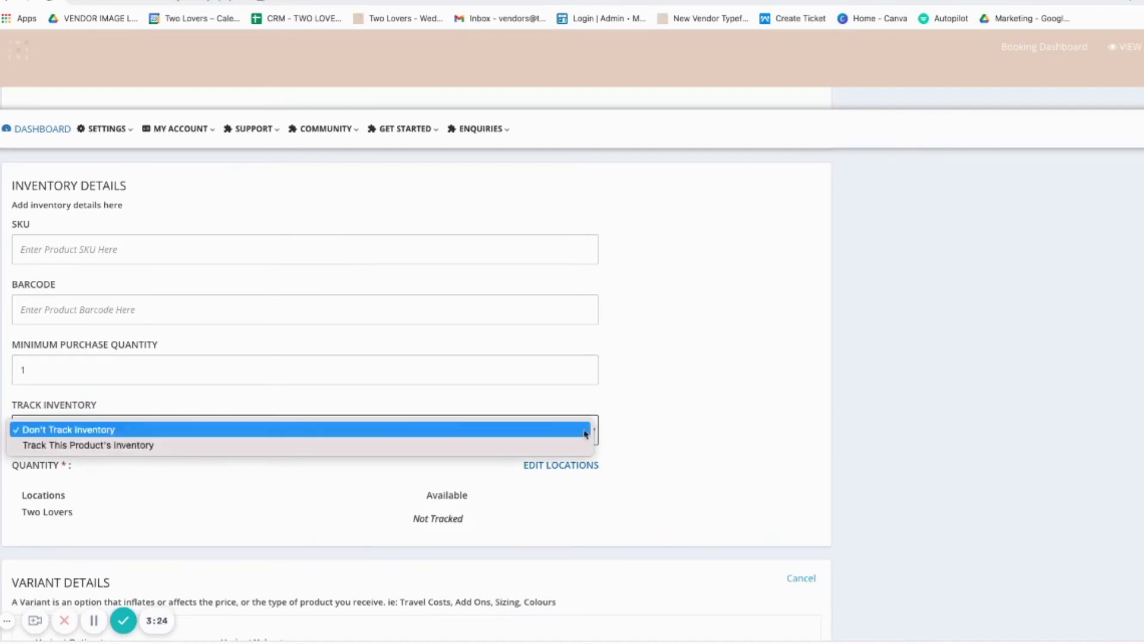
click(401, 448)
Step: Set the available quantity for the Two Lovers location to 150 and turn off purchases when the product is out of stock
click(475, 528)
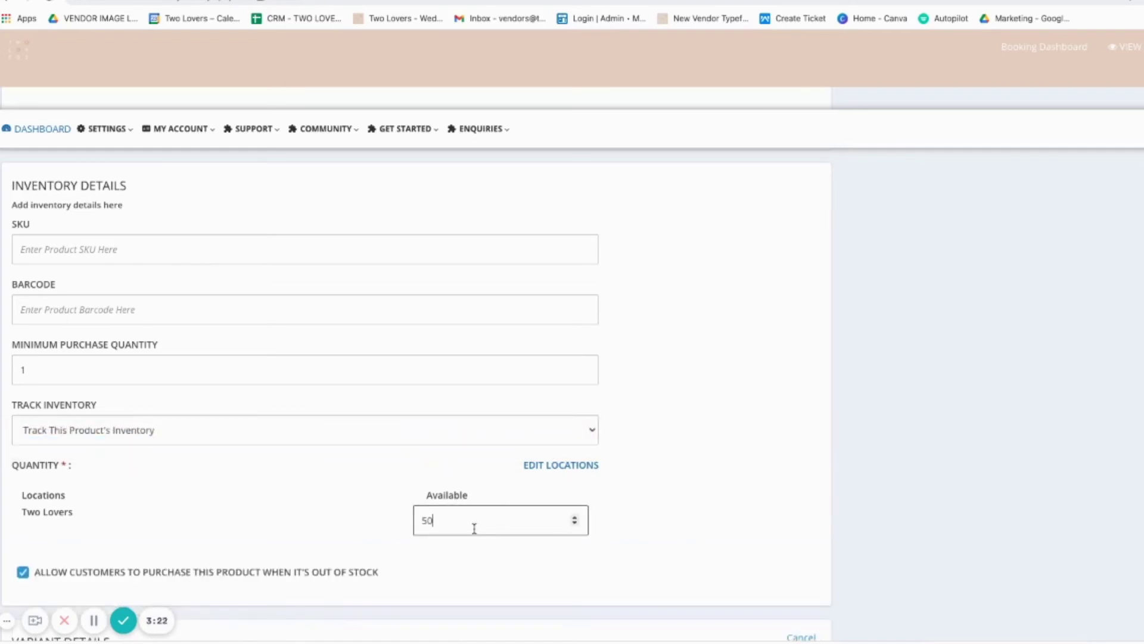
key(BackSpace)
key(BackSpace)
text(150)
click(745, 527)
scroll(105, 548, down, 2)
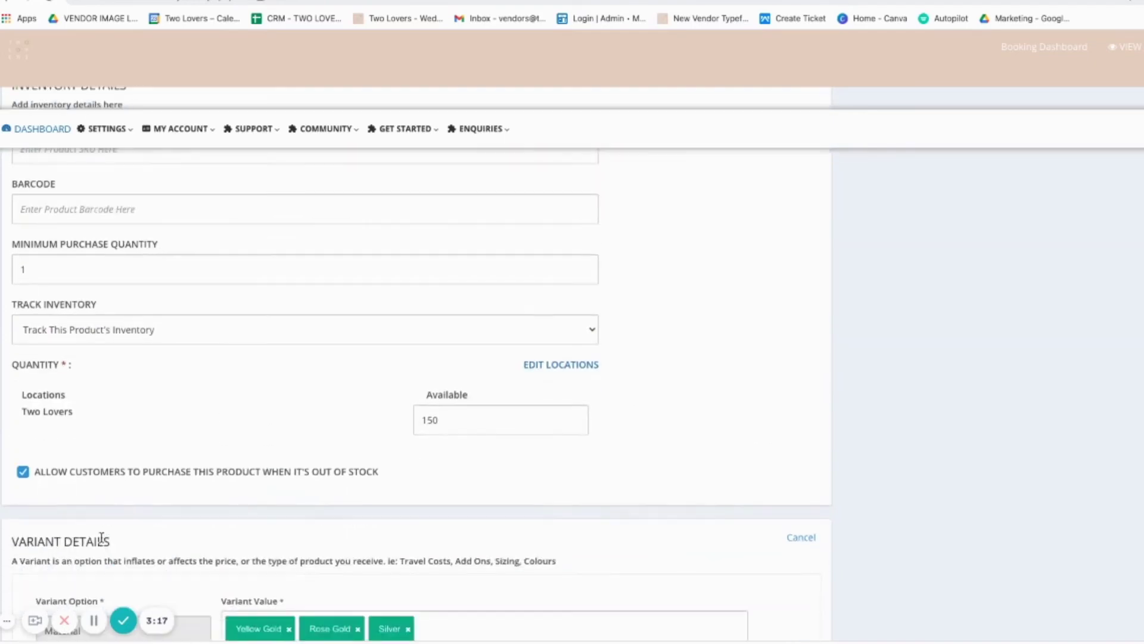
click(22, 473)
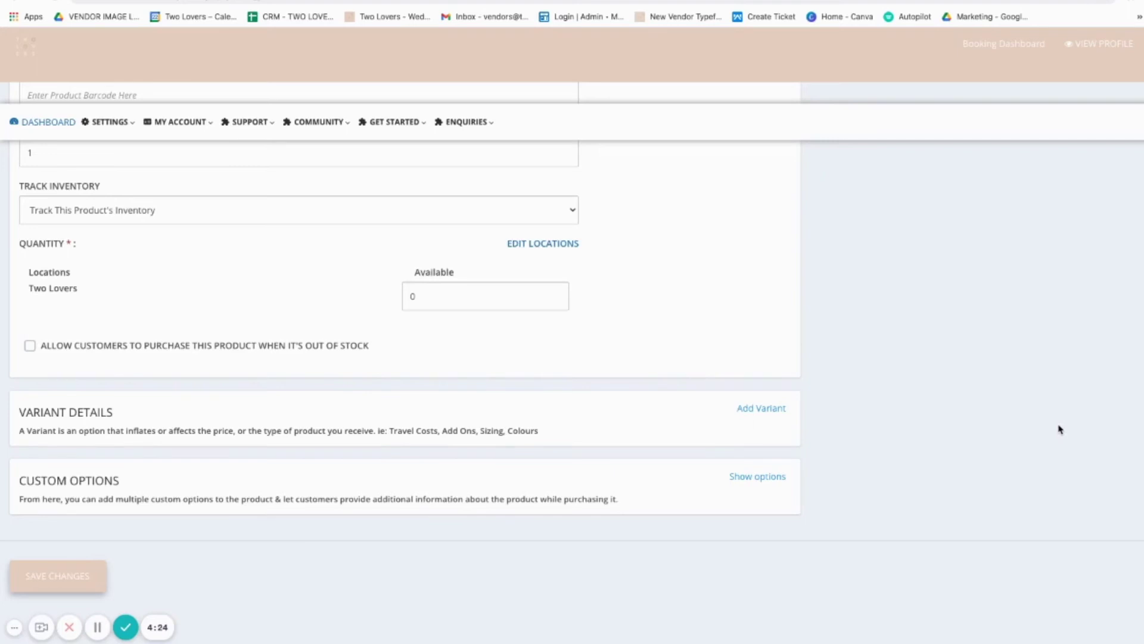
Step: Open the product's variant details and check the suggested option names for the Material variant
click(757, 411)
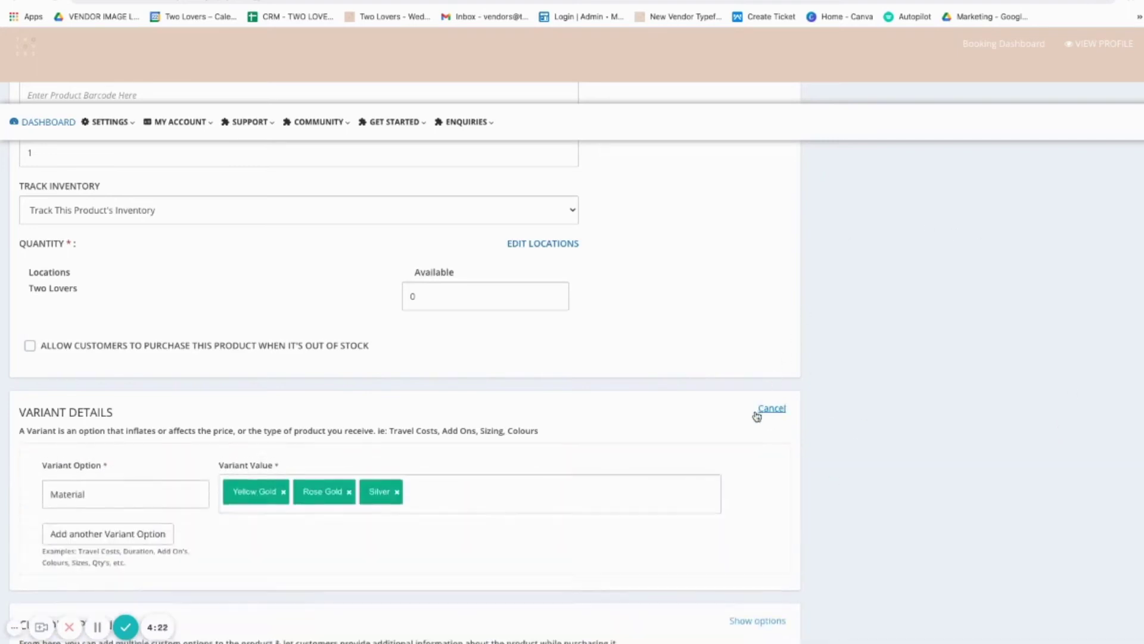
scroll(991, 449, down, 2)
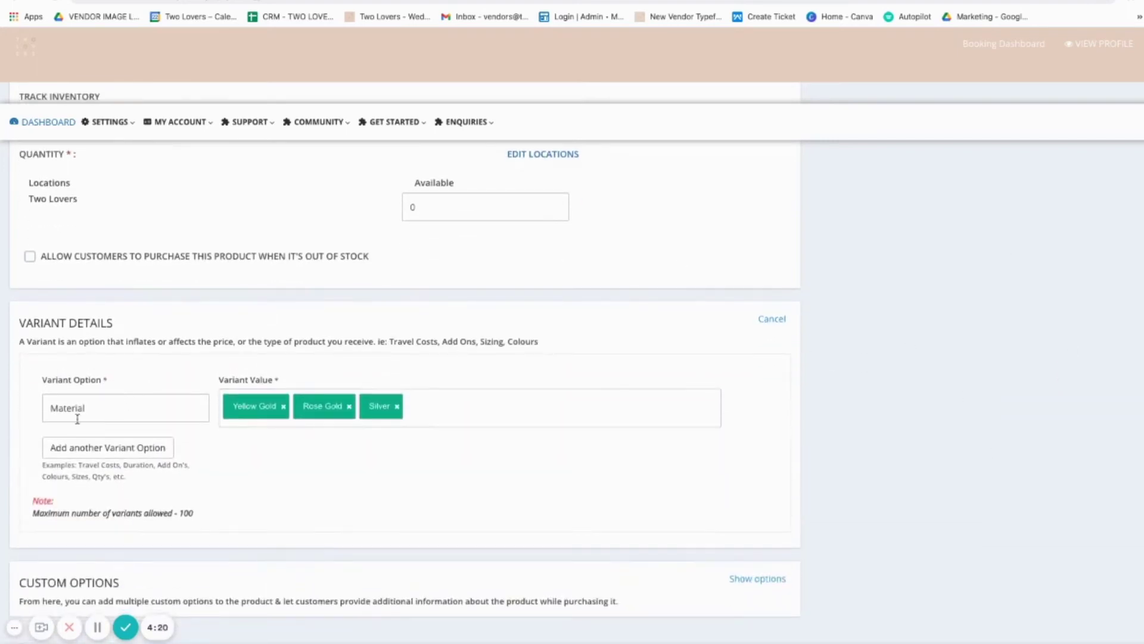
drag(96, 410, 37, 412)
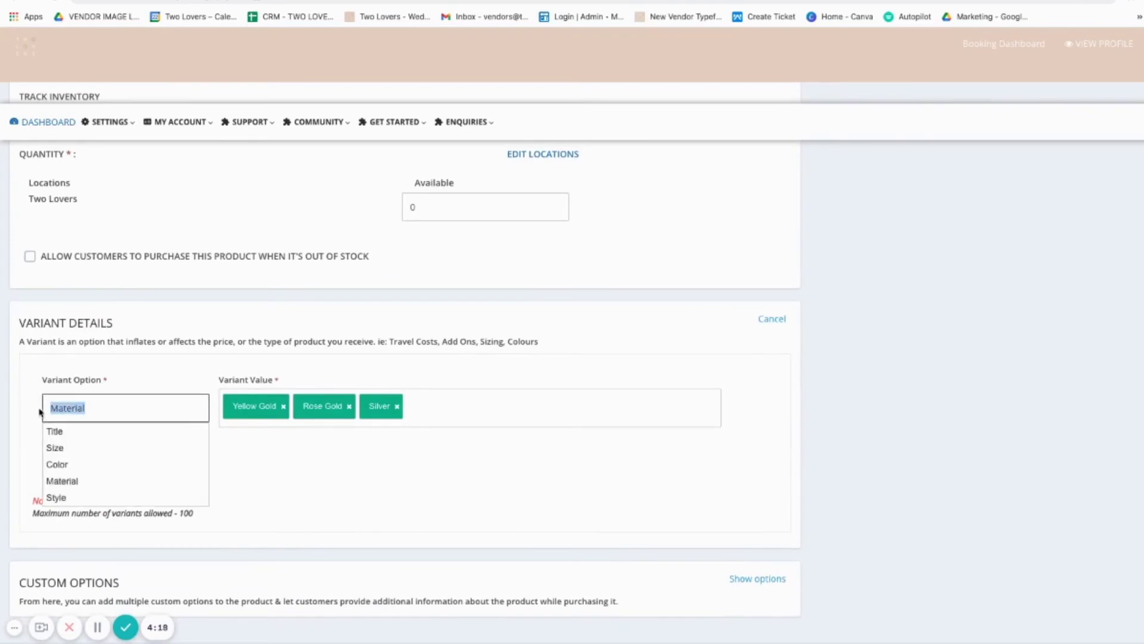
click(397, 504)
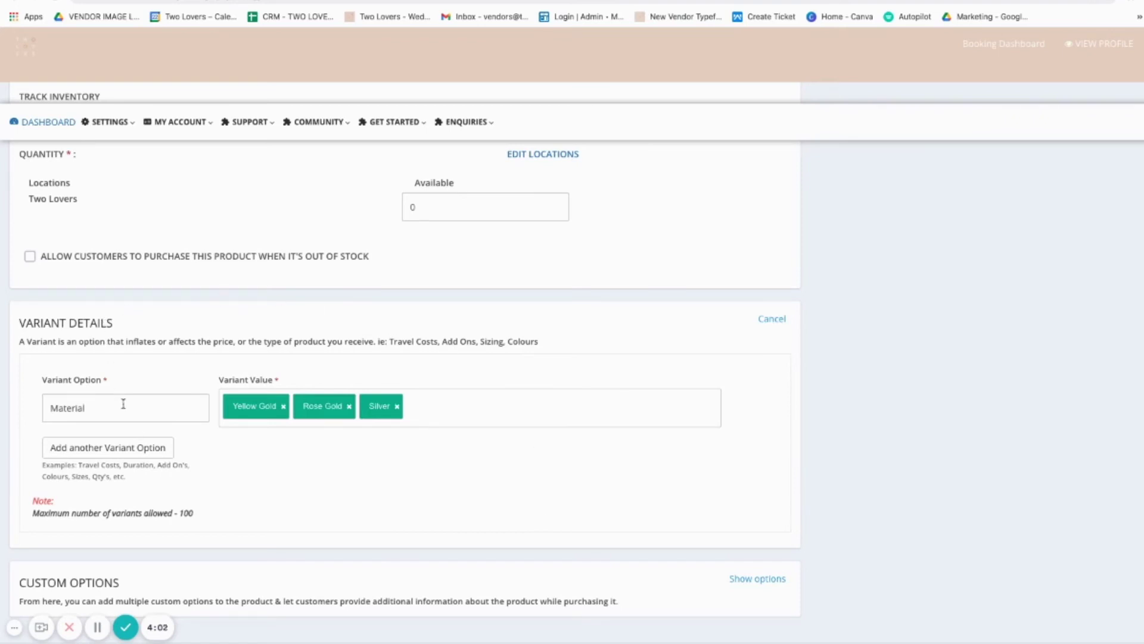
Step: Add another variant option below Material and name it Font Colour
click(146, 446)
click(128, 458)
text(Fo)
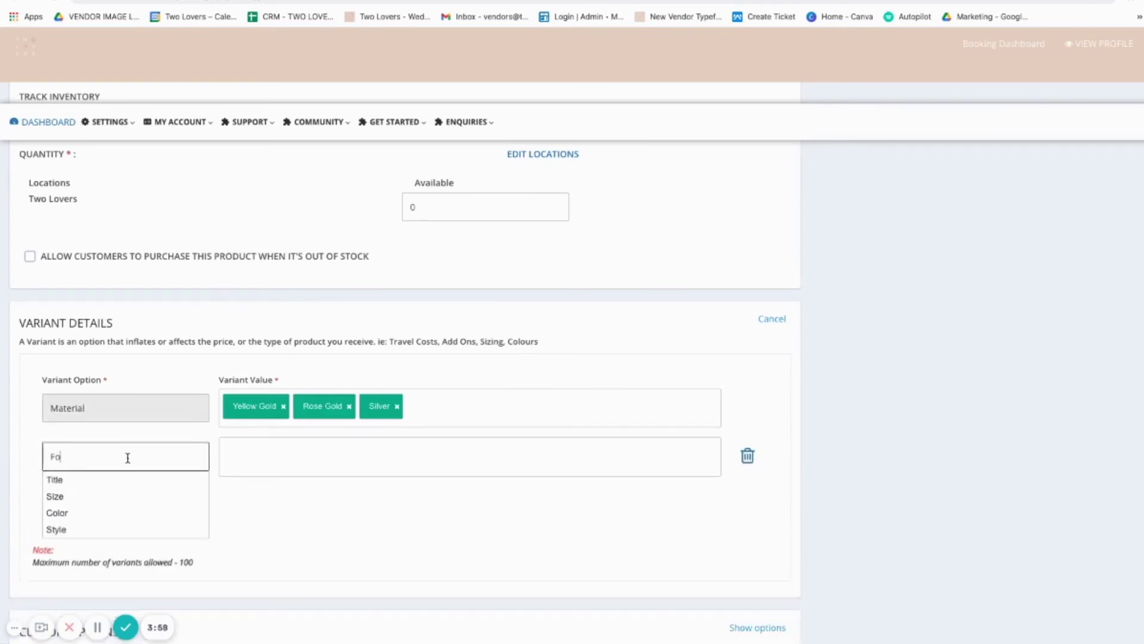
text(nt Colour)
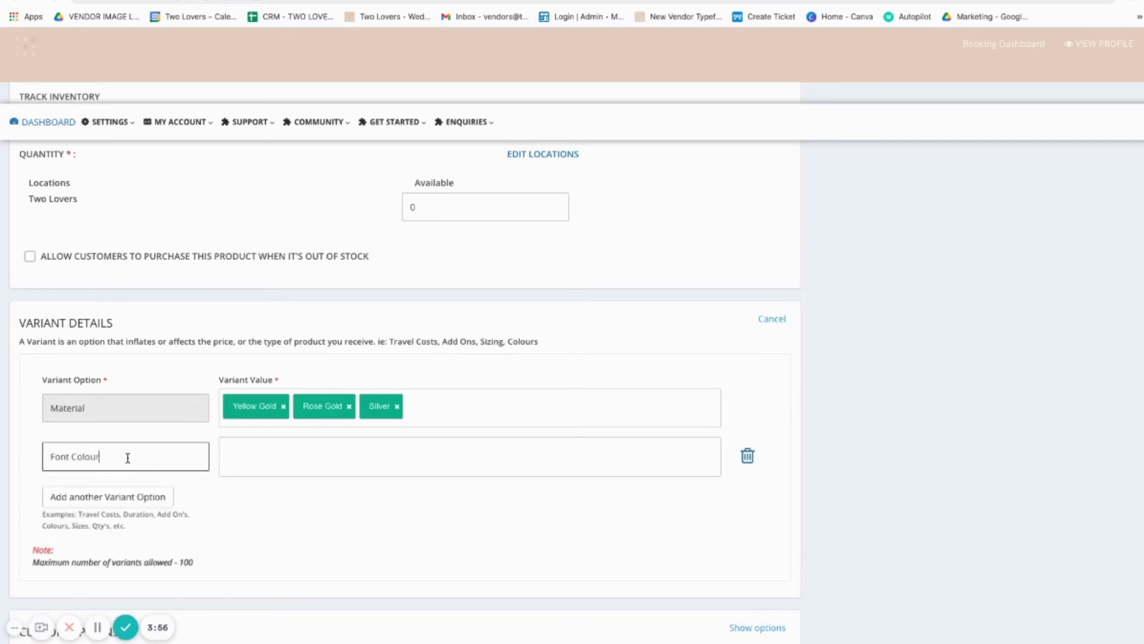
Step: Replace the second variant option's name with Quantity
key(BackSpace)
key(BackSpace)
key(BackSpace)
key(BackSpace)
key(BackSpace)
key(BackSpace)
key(BackSpace)
key(BackSpace)
text(Quantity)
Step: Give the Quantity variant option the values 50, 100 and 150
click(246, 455)
text(50)
key(Return)
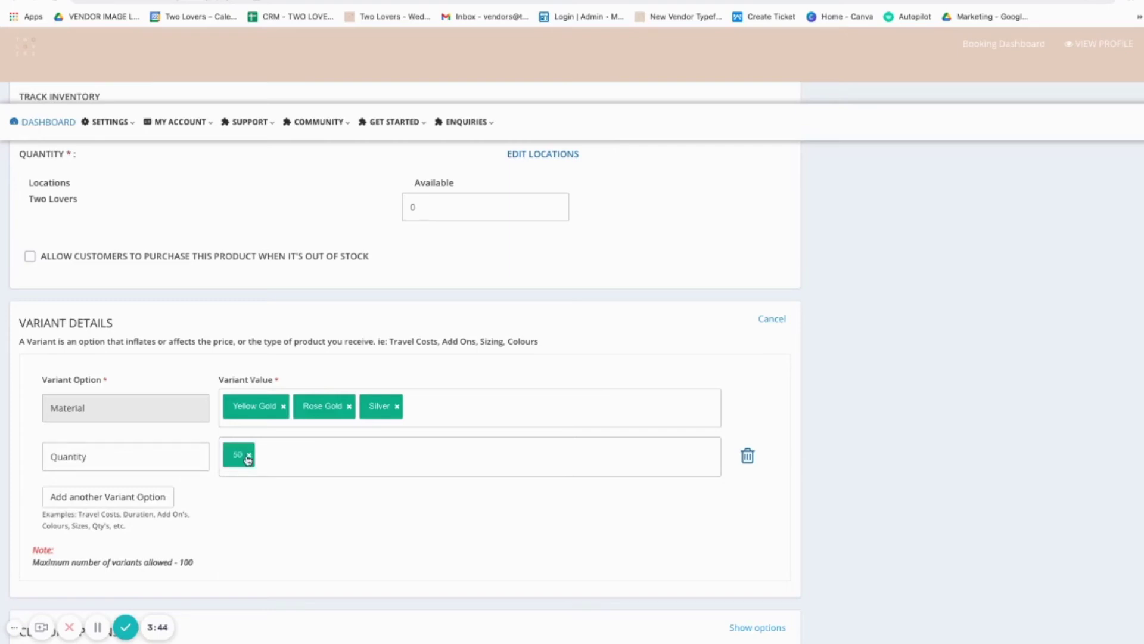
text(100)
key(Return)
text(150)
key(Return)
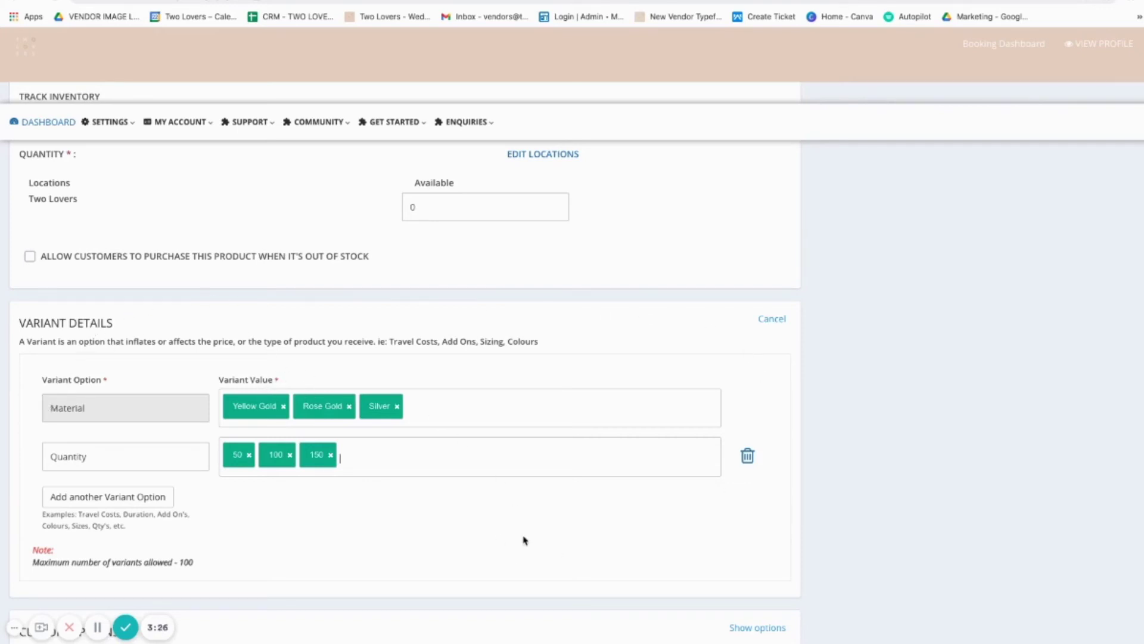
scroll(524, 540, down, 3)
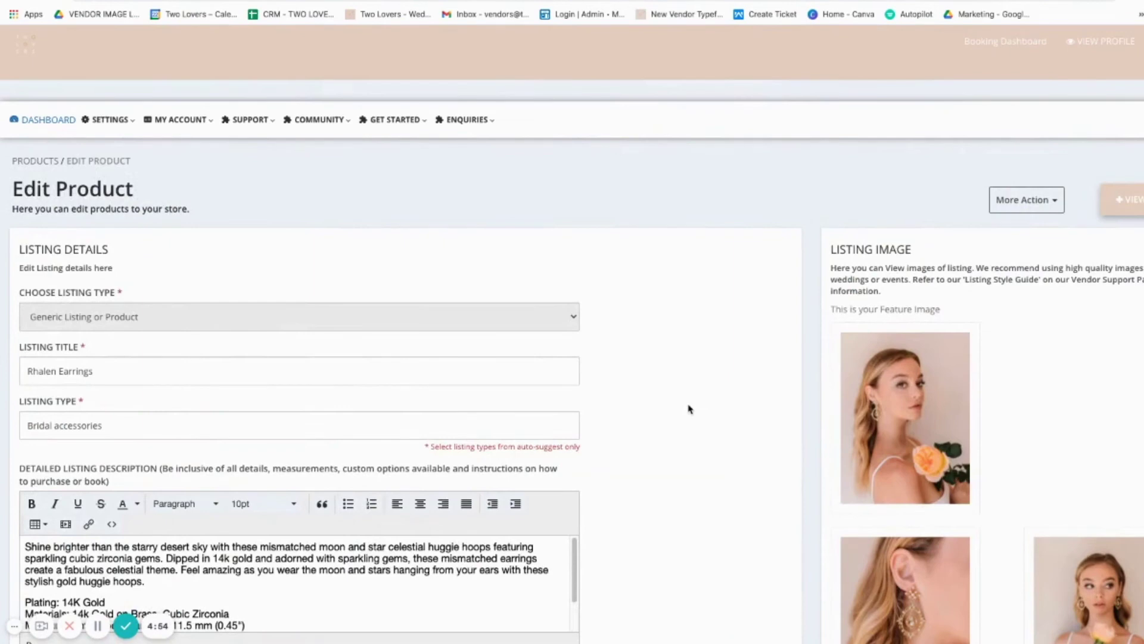
Step: Set the Yellow Gold variant's price to $139.00 in the variant details and save the change
scroll(690, 408, down, 14)
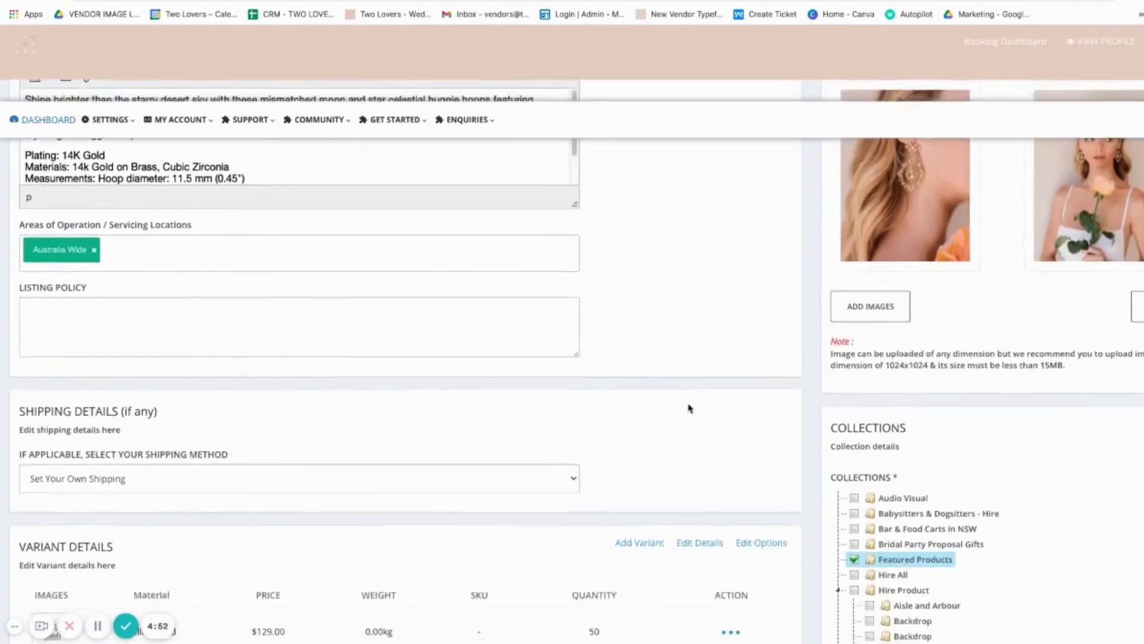
scroll(690, 409, down, 1)
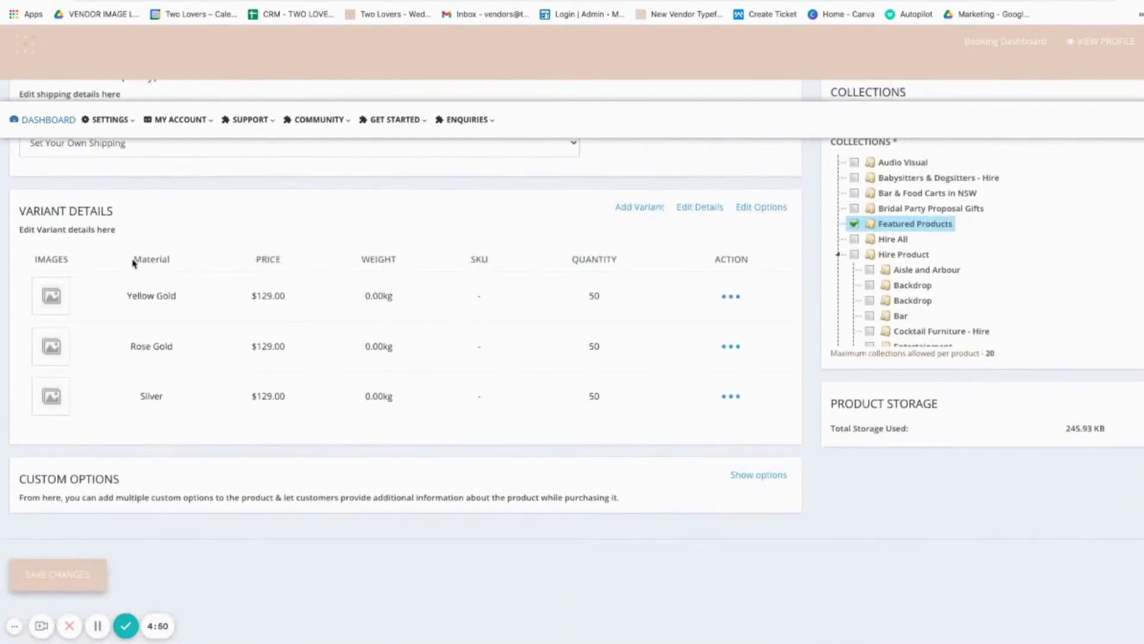
drag(122, 296, 177, 299)
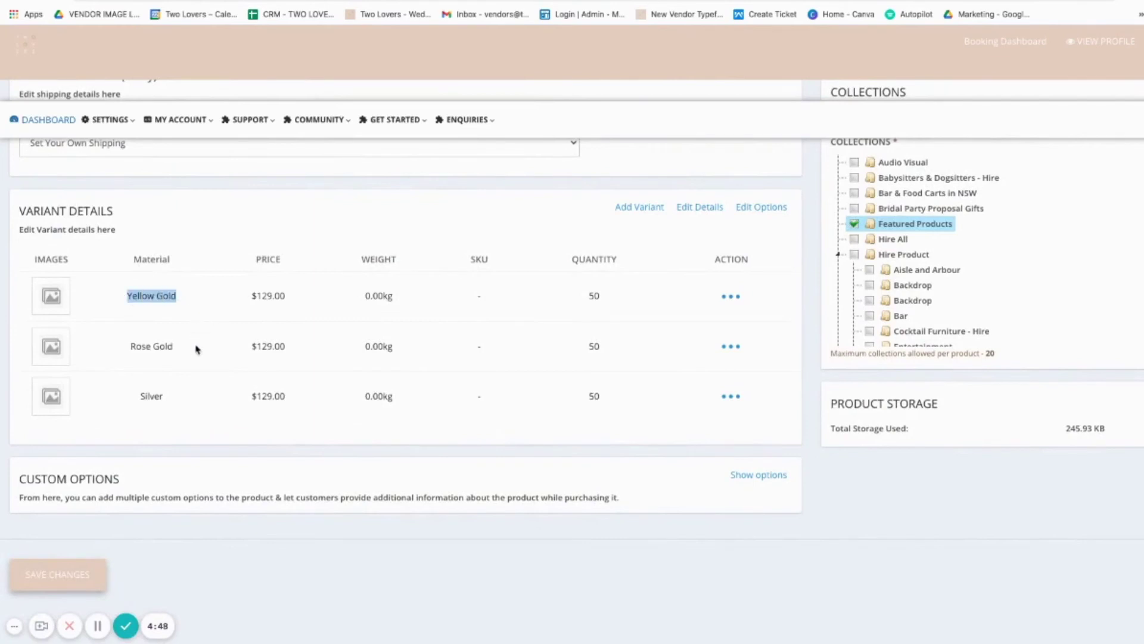
click(176, 352)
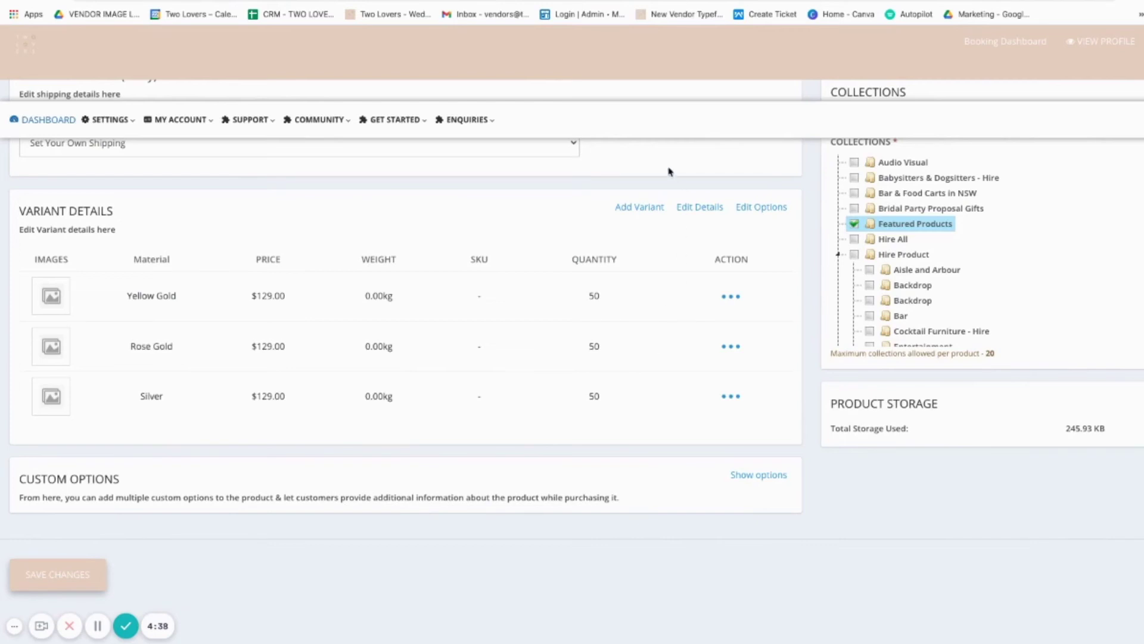
click(694, 208)
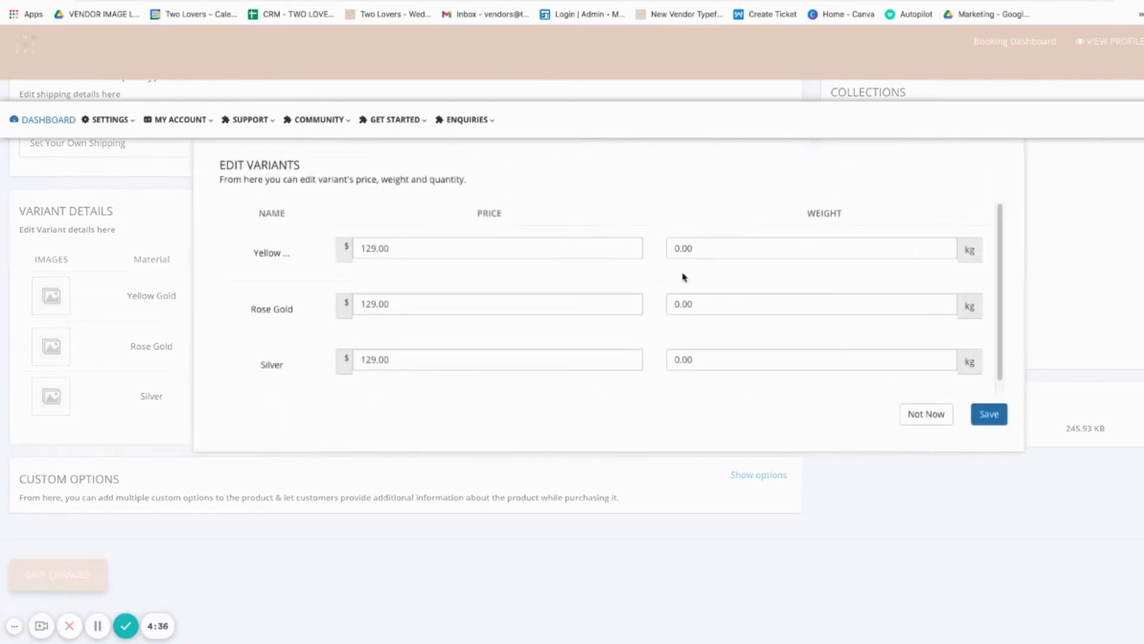
click(370, 248)
key(BackSpace)
text(3)
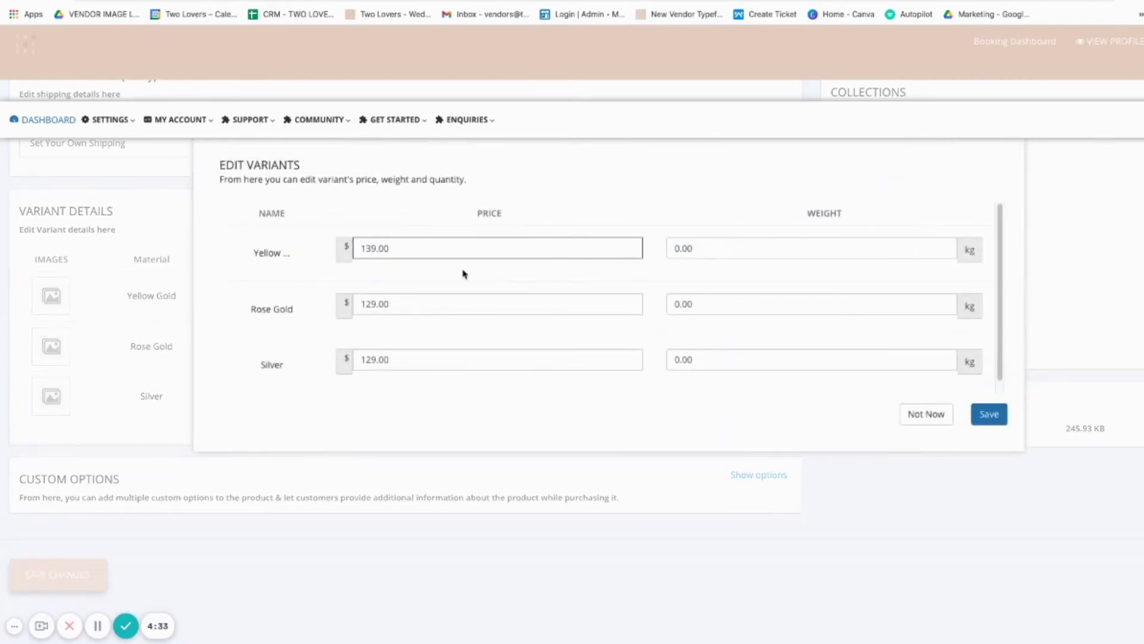
click(370, 305)
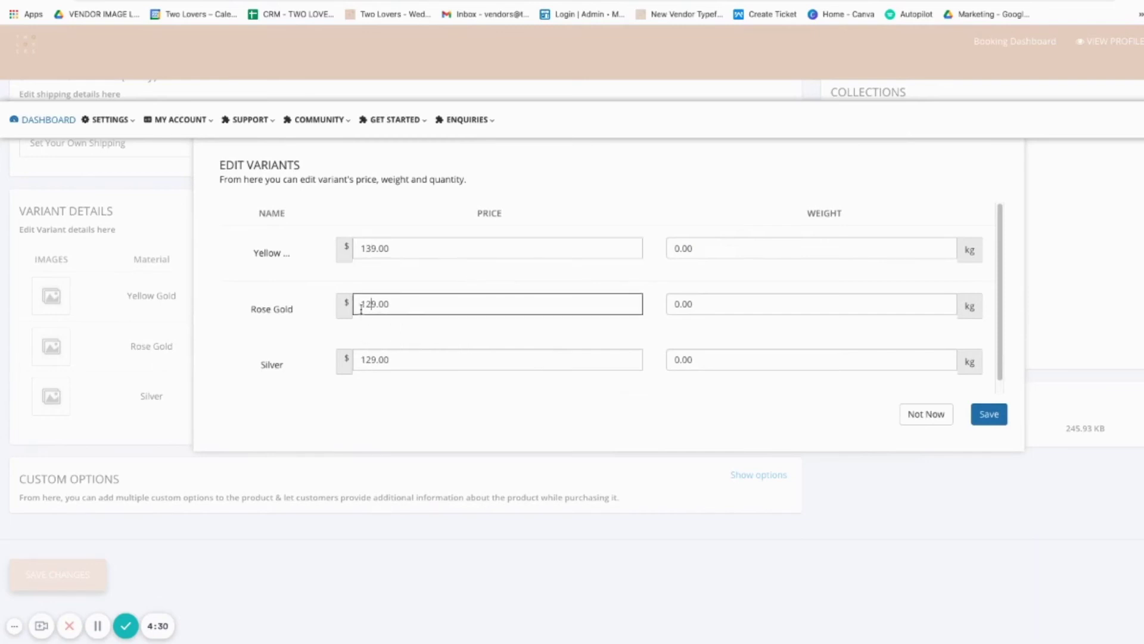
drag(360, 304, 432, 365)
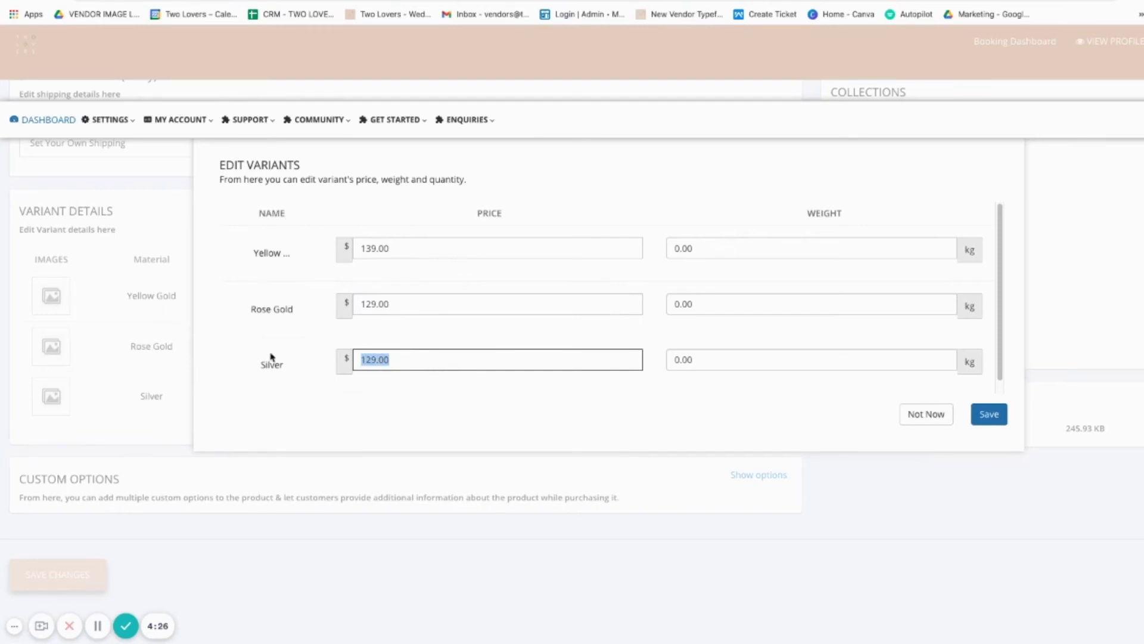
click(993, 416)
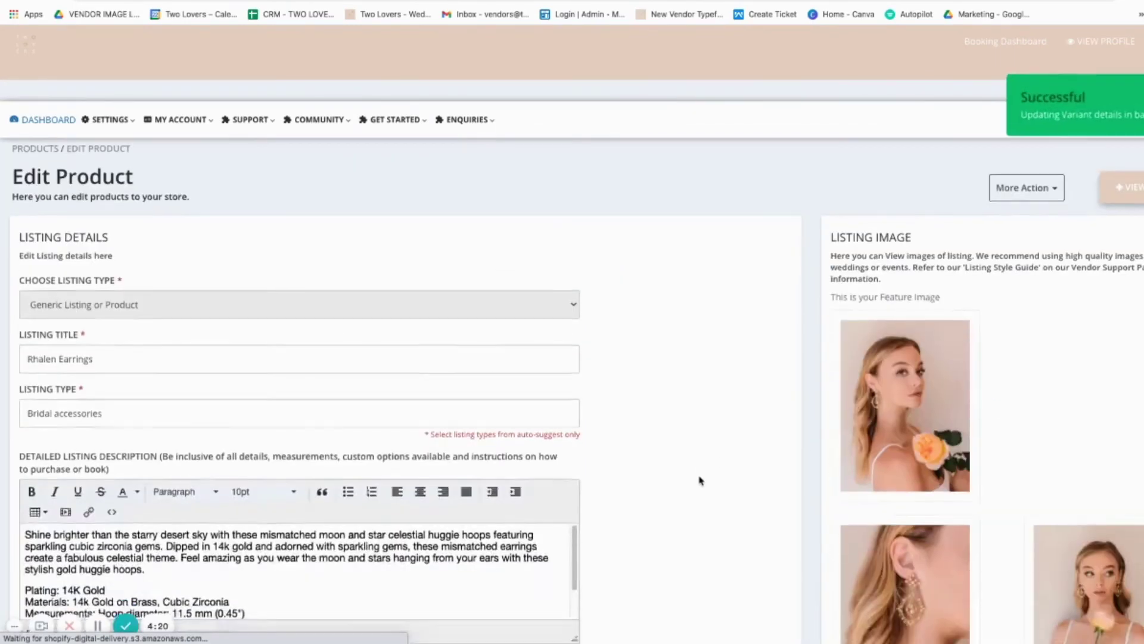
Step: Check the Yellow Gold and Rose Gold prices in the product's variant table
scroll(701, 477, down, 10)
scroll(700, 480, down, 3)
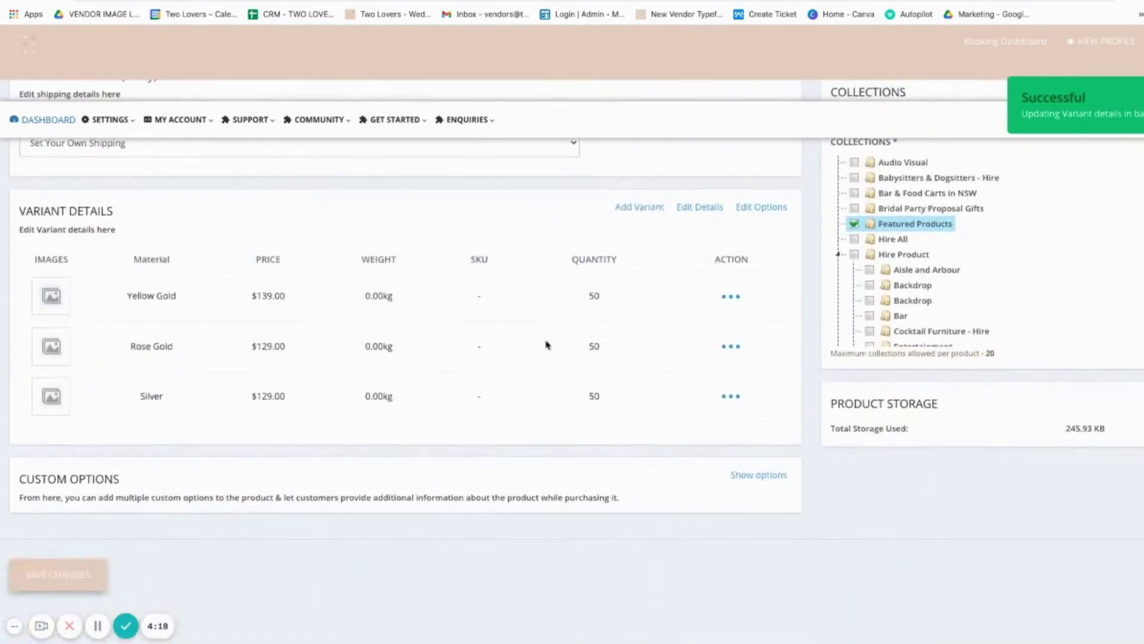
drag(252, 296, 286, 296)
drag(252, 345, 287, 347)
drag(129, 349, 182, 354)
Step: Open the live Rhalen Earrings listing from the product editor and look over the page
scroll(950, 405, up, 10)
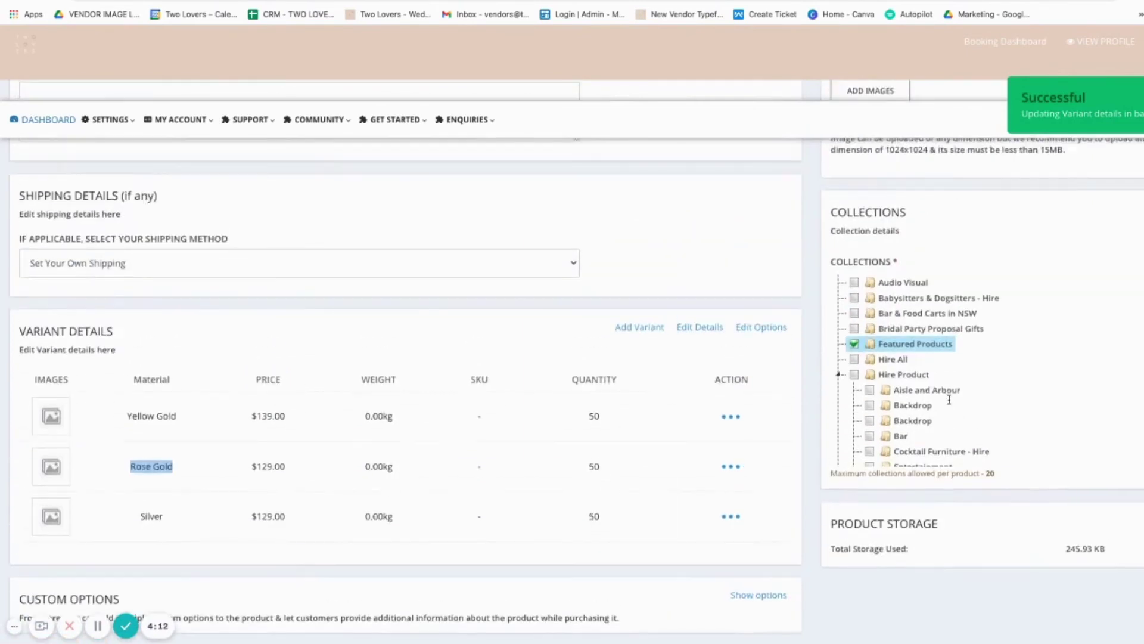
scroll(950, 405, up, 4)
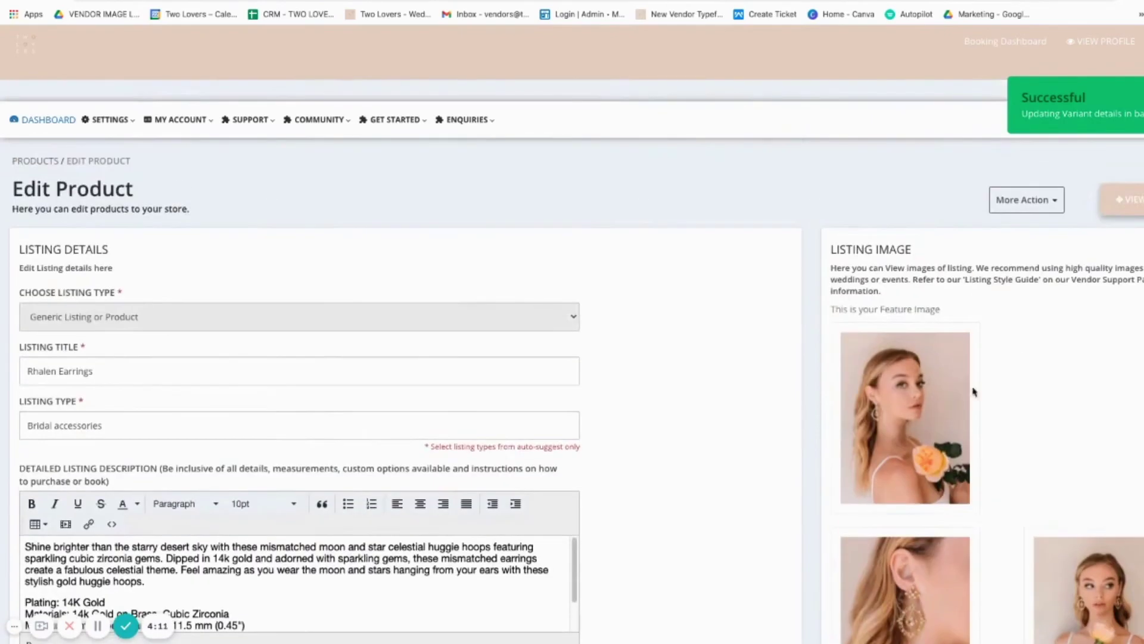
click(1112, 201)
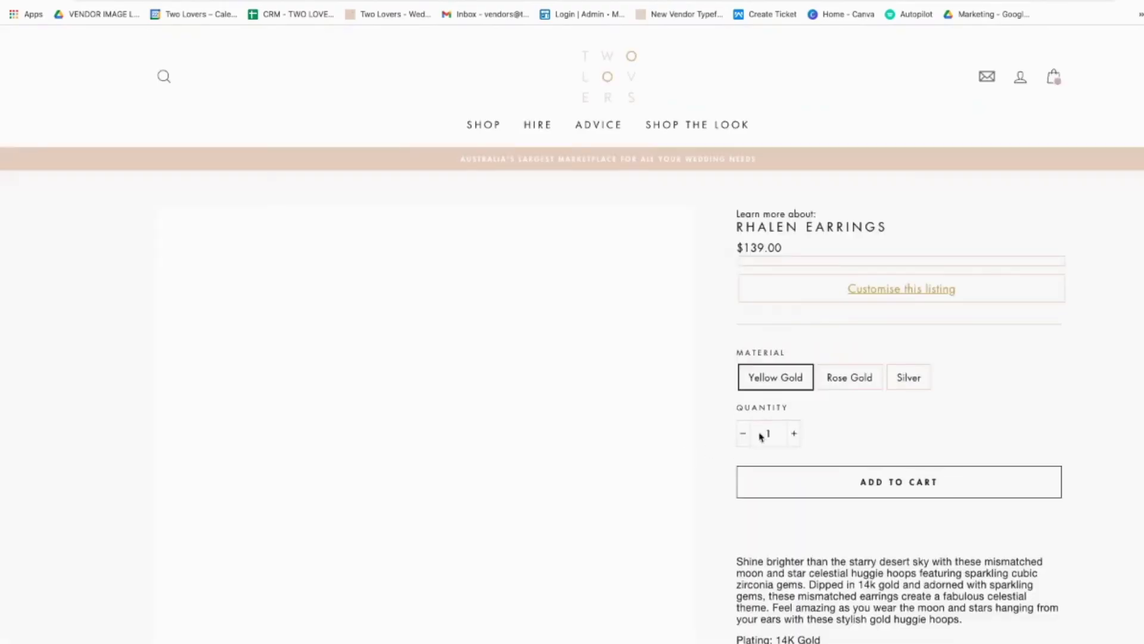
scroll(444, 272, down, 2)
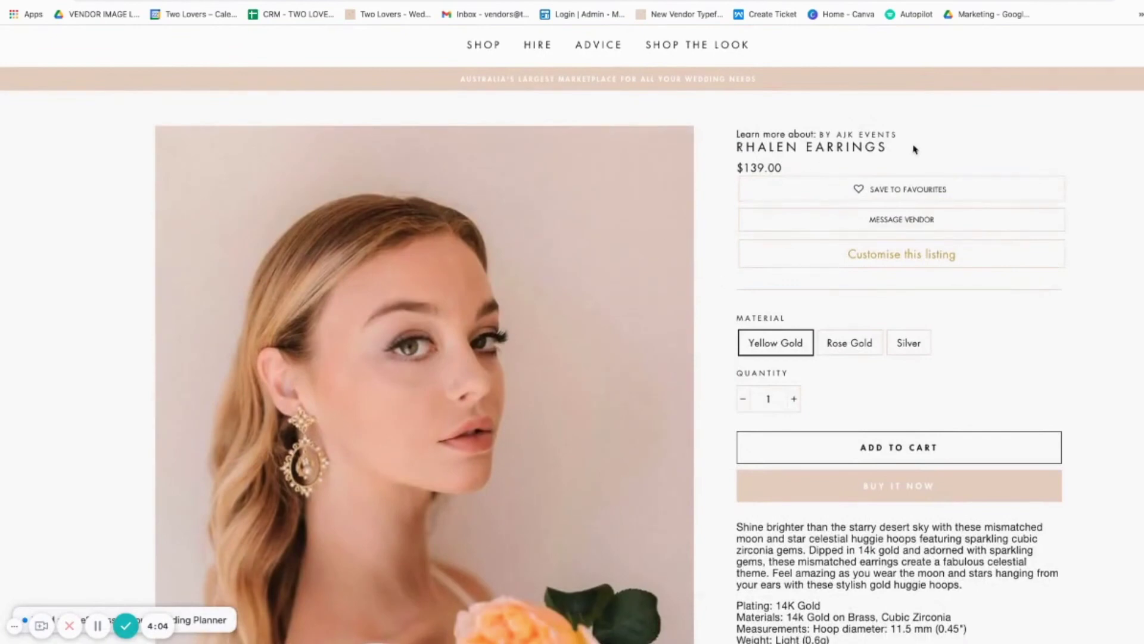
scroll(1073, 484, down, 6)
scroll(1085, 480, up, 6)
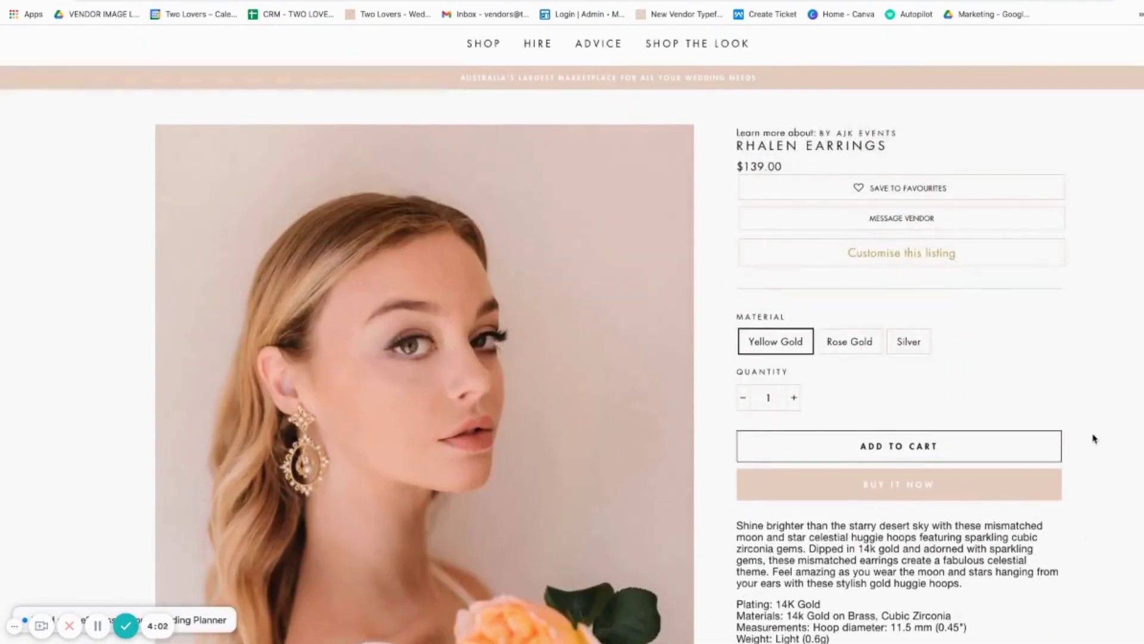
Step: Switch between the Yellow Gold, Rose Gold and Silver materials on the live listing to compare their prices
drag(735, 315, 792, 319)
click(847, 347)
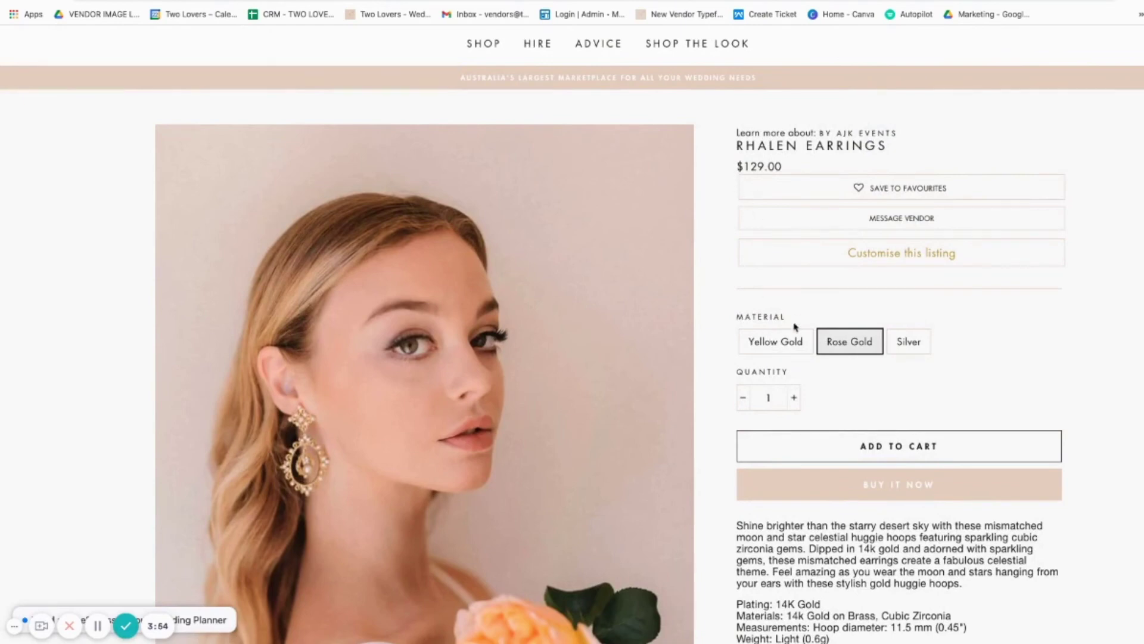
click(768, 345)
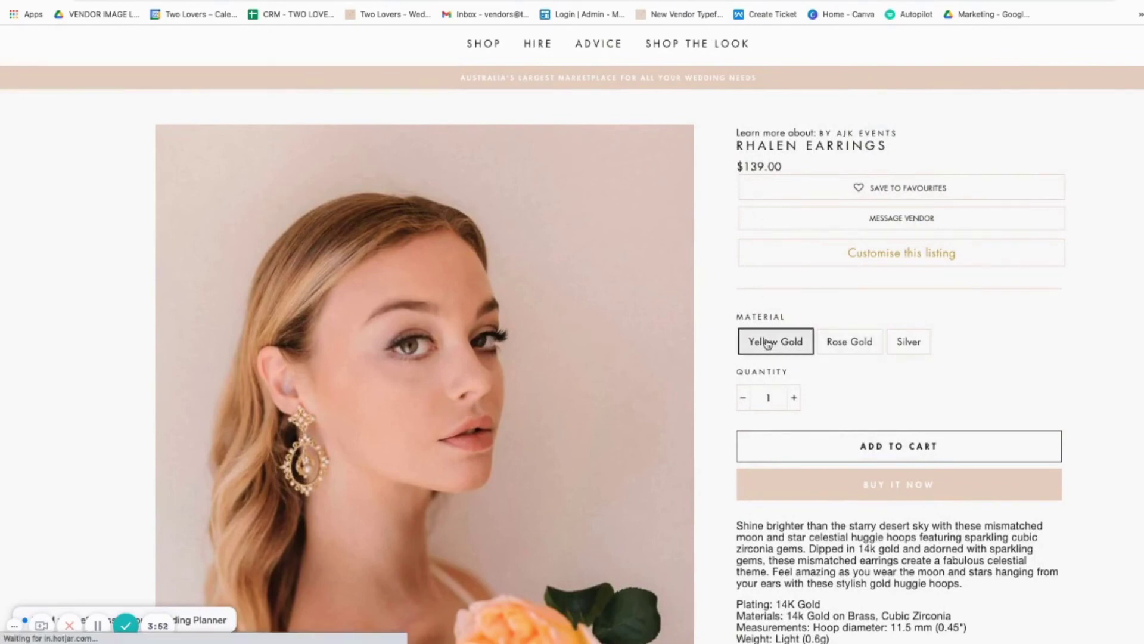
click(855, 350)
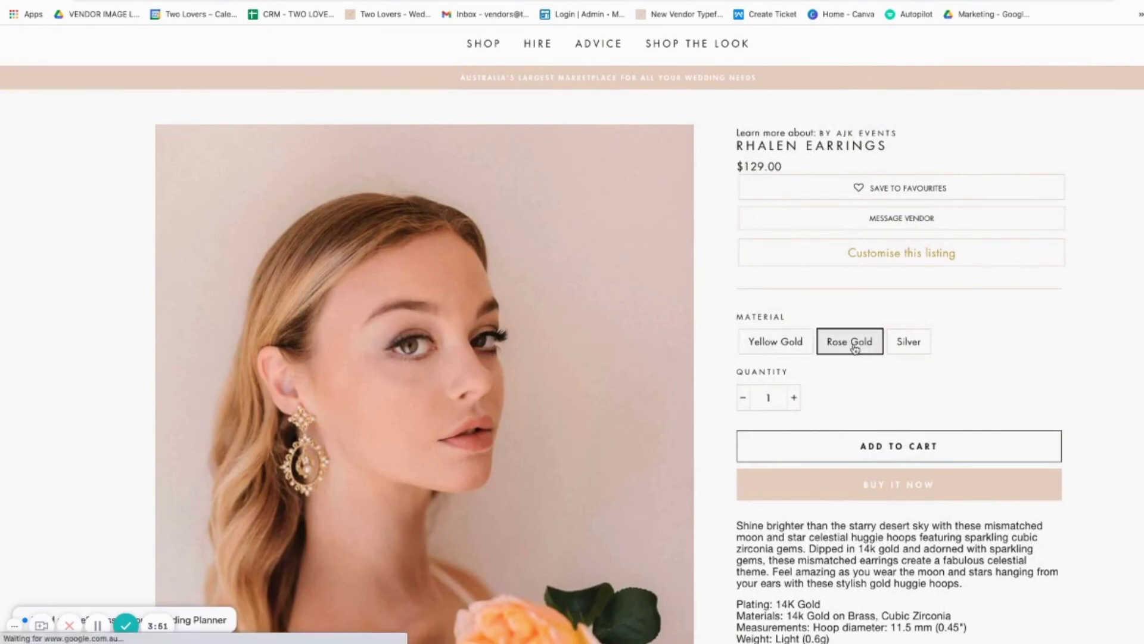
click(770, 345)
click(915, 347)
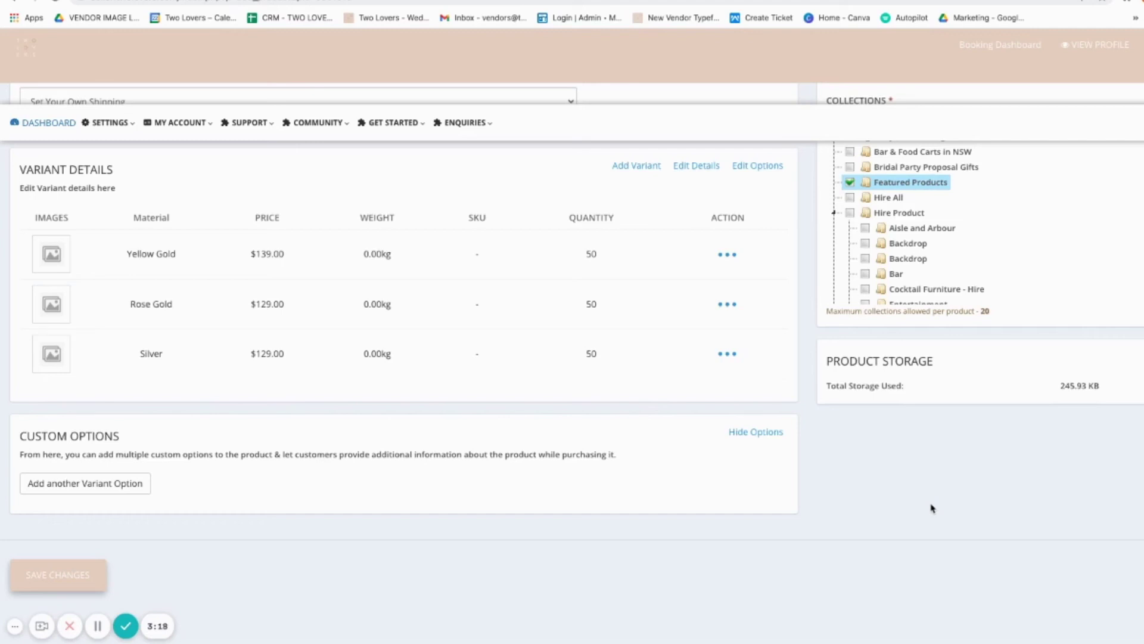
Step: Add a custom option to the product with the field name PERSONALISATION
click(61, 487)
click(41, 504)
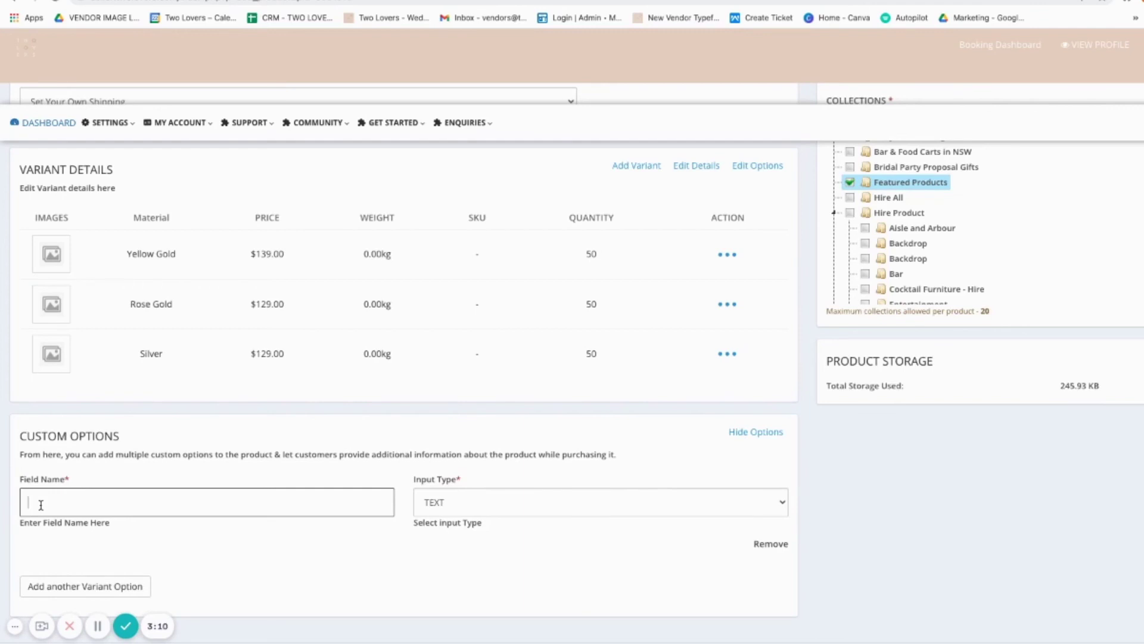
text(PERSONALISATION)
Step: Add a second custom option named MENU DETAILS with the Textarea input type
scroll(179, 495, down, 1)
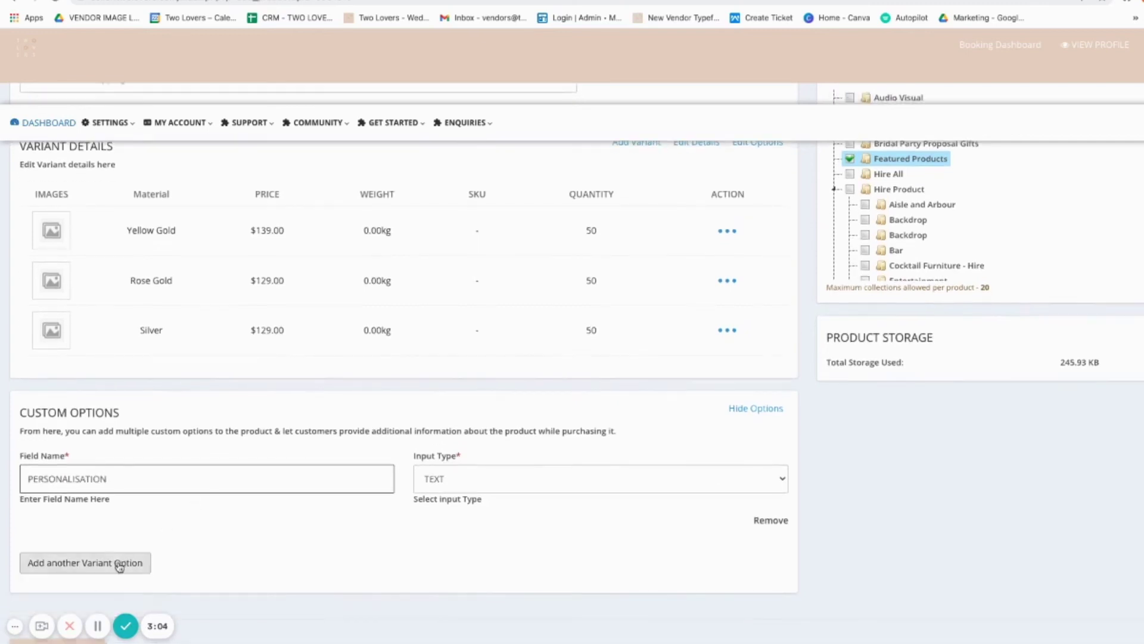
click(120, 566)
scroll(217, 544, down, 3)
click(34, 471)
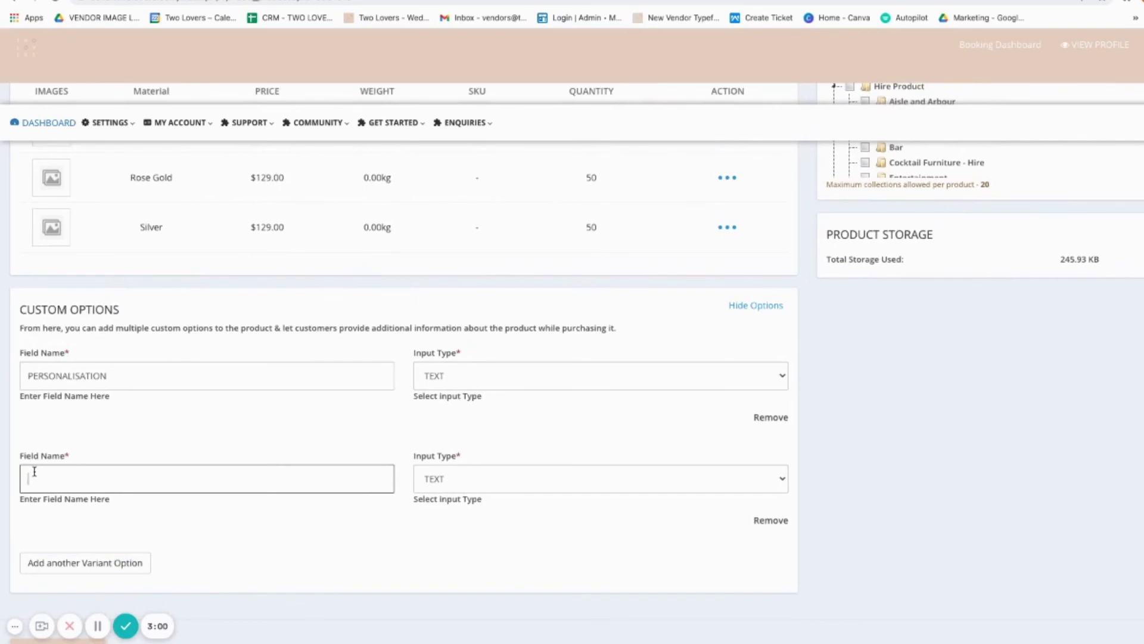
text(MENU DETAILS)
click(464, 480)
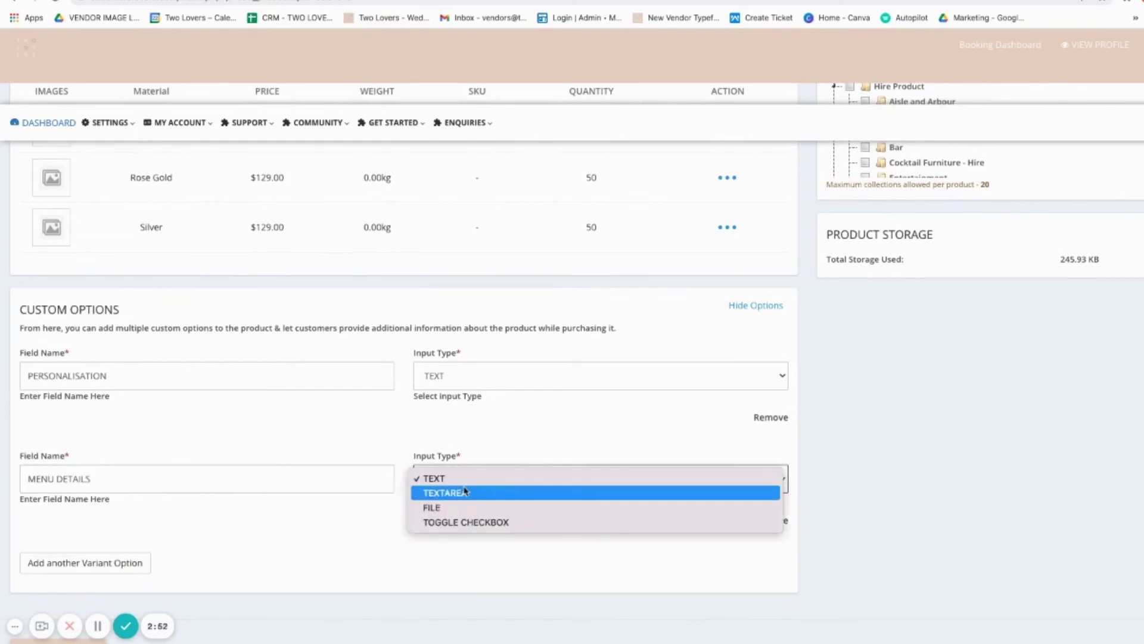
click(465, 495)
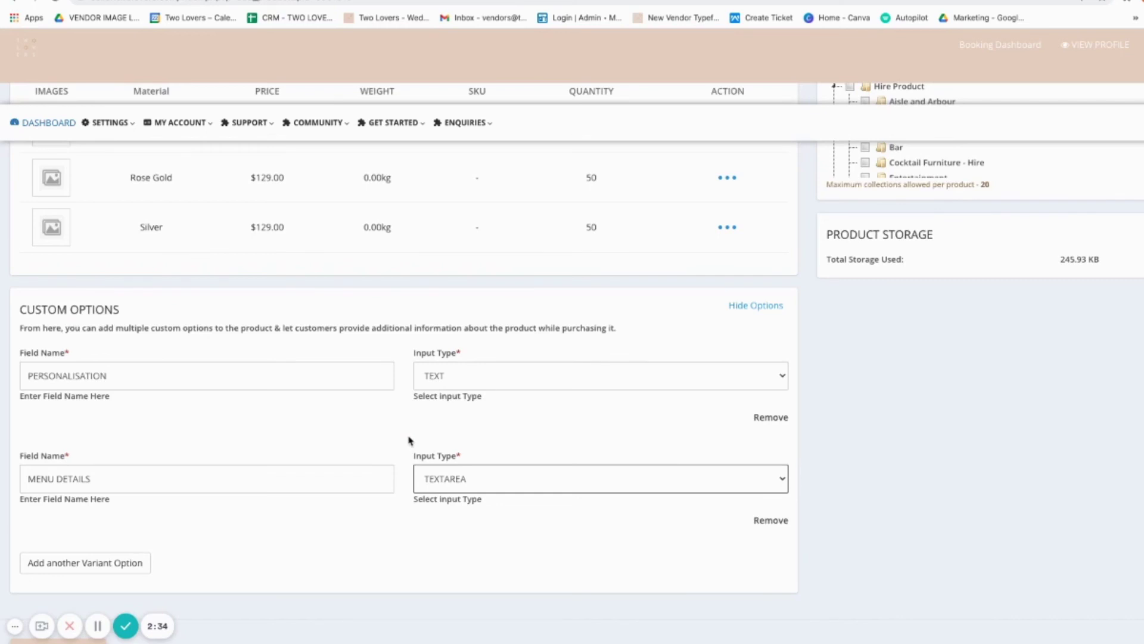
Step: Add a third custom option named PLACE CARDS NAME with the File input type, and save the product changes
scroll(357, 471, down, 1)
click(116, 485)
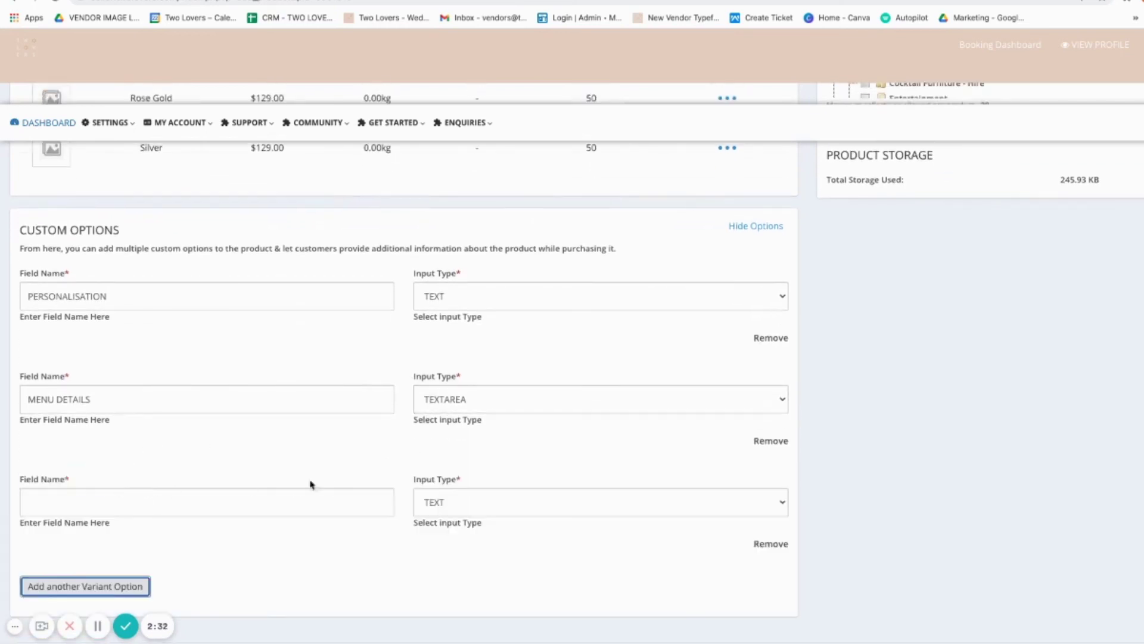
click(94, 500)
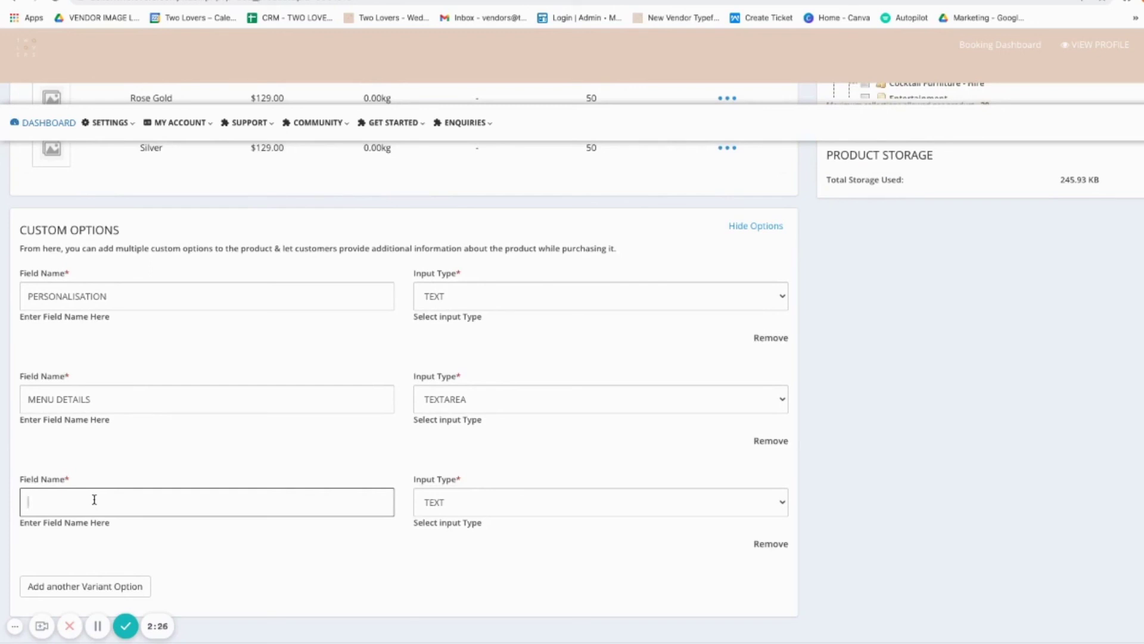
text(PLACE CARDS CNAME)
click(525, 498)
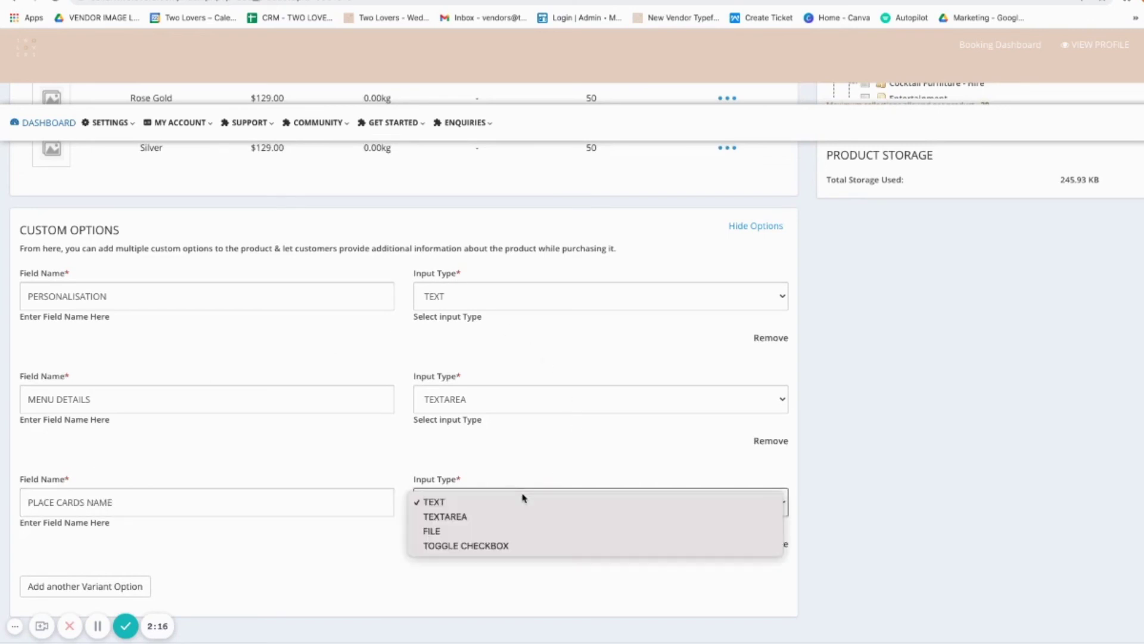
click(433, 535)
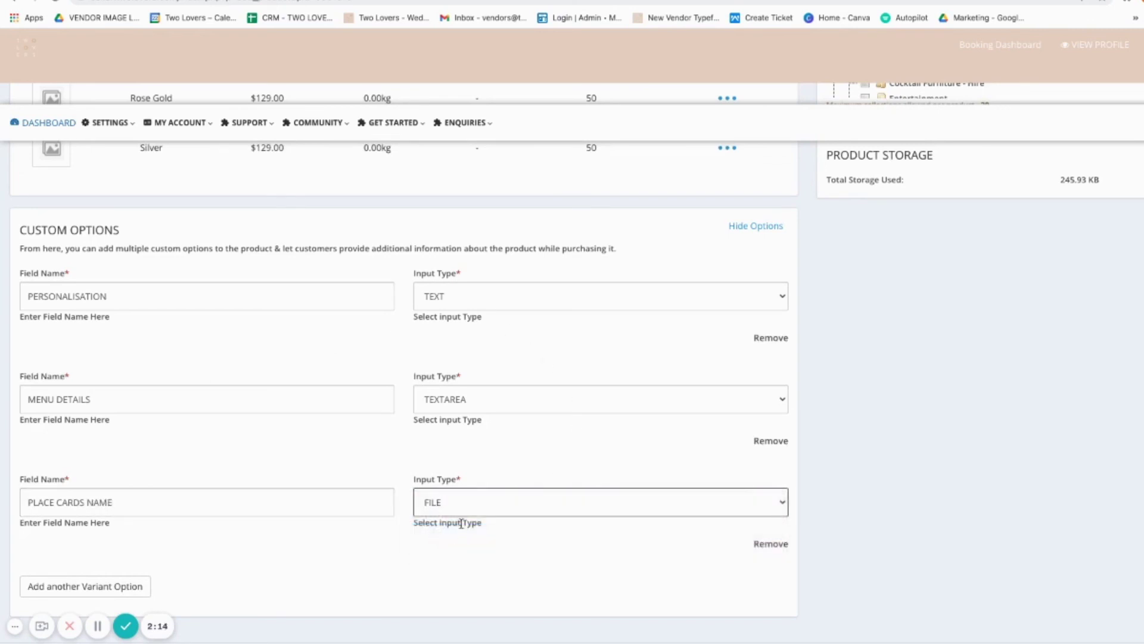
scroll(506, 468, down, 2)
click(80, 575)
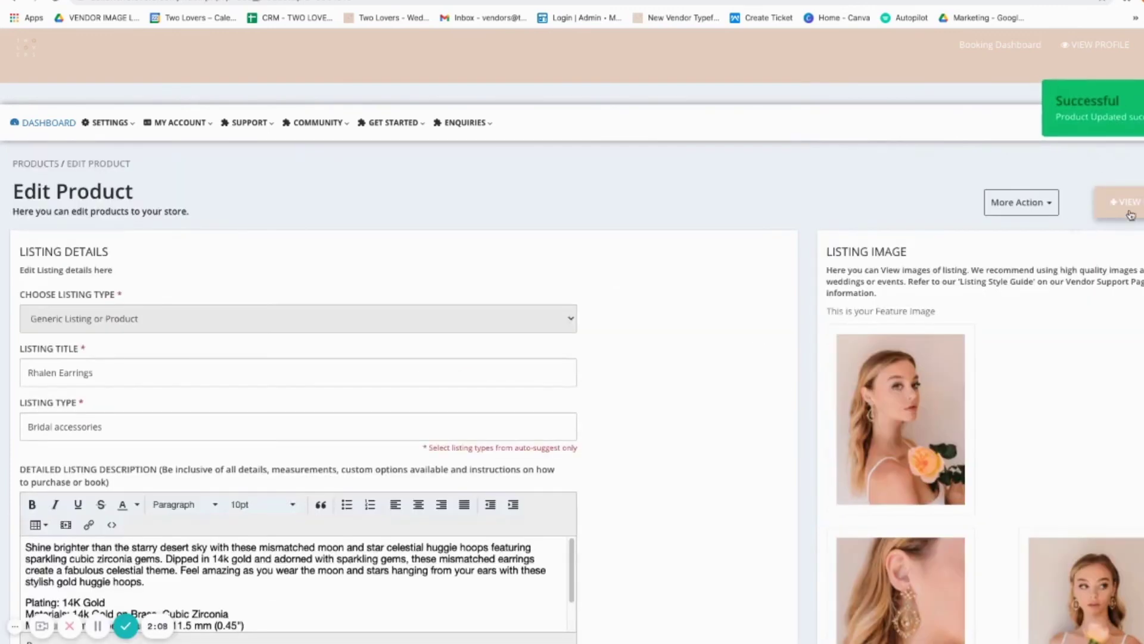
Step: Open the live listing again and fill in the Personalisation field with TEST TEXT
click(1130, 207)
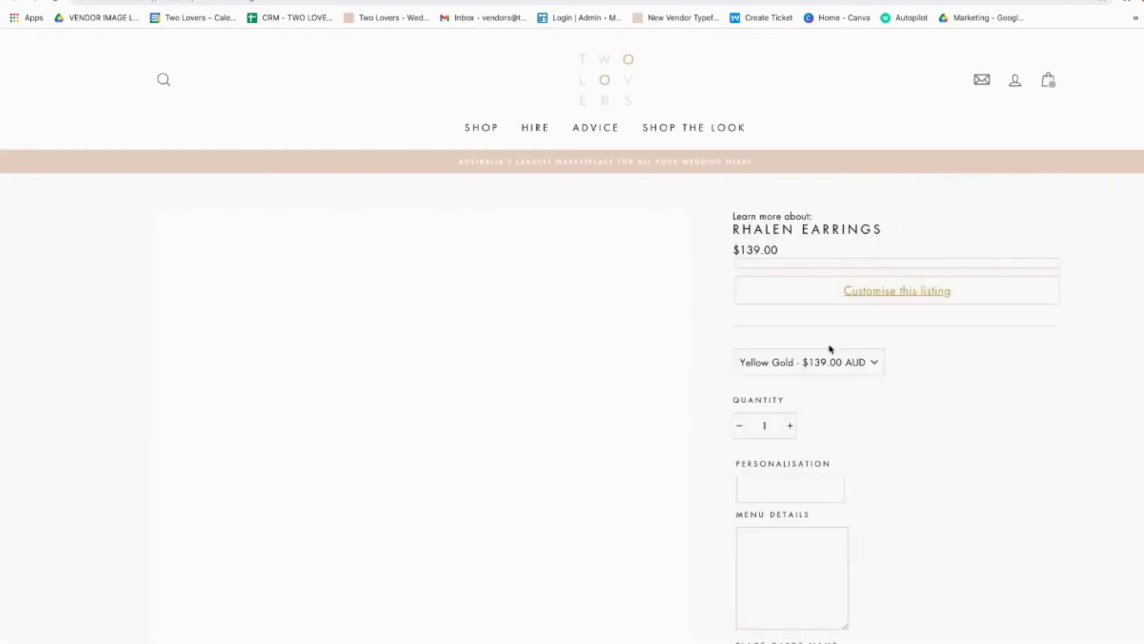
scroll(1071, 472, down, 2)
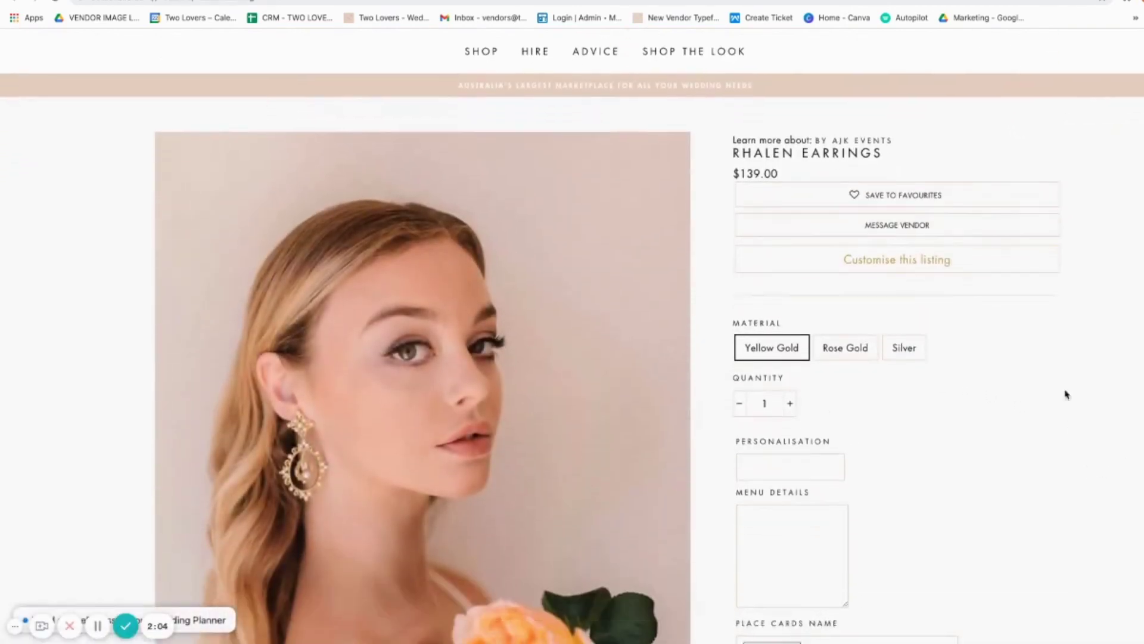
click(768, 461)
text(TEST TEXT 1)
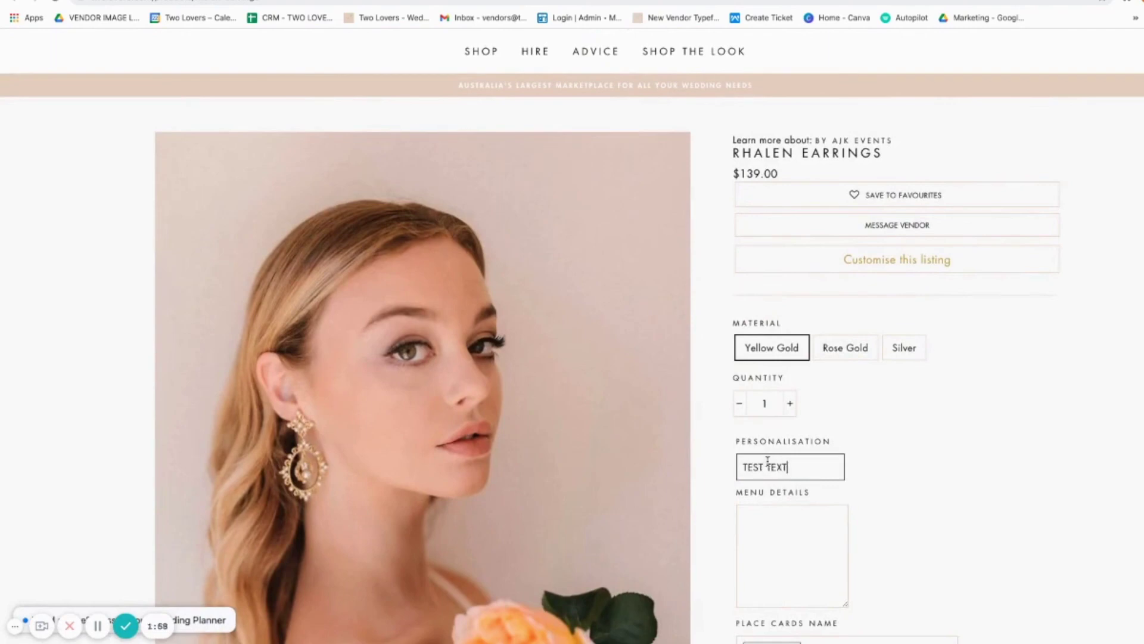
Step: Fill in the Menu Details field with TEXT HERE and look over the listing's custom fields
scroll(948, 488, down, 1)
click(771, 510)
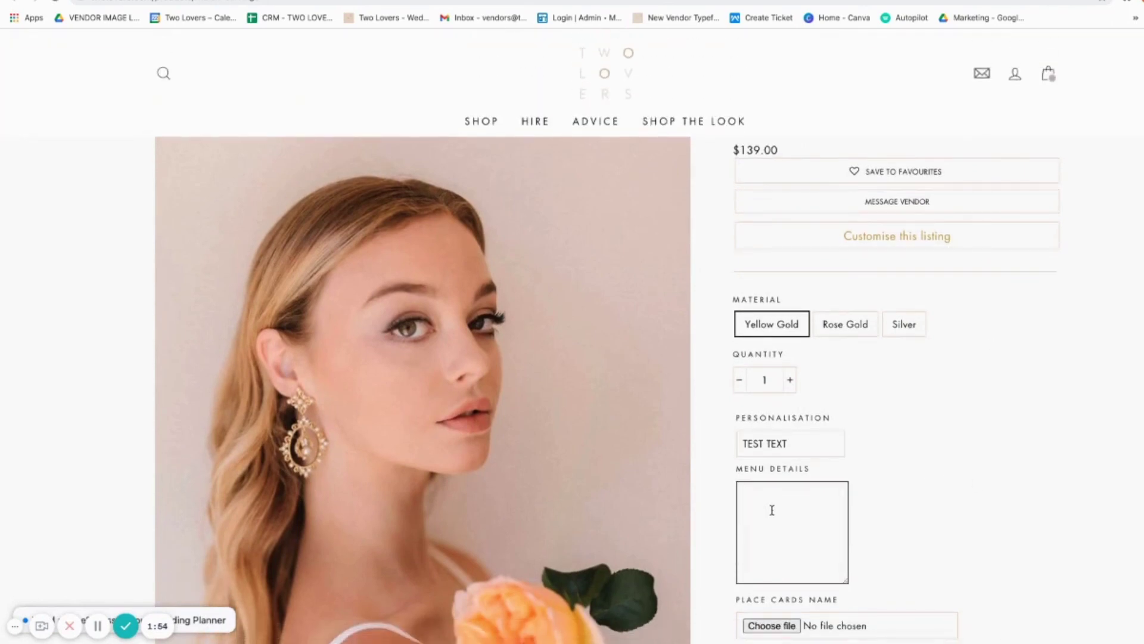
text(TEXT HERE)
scroll(838, 490, down, 3)
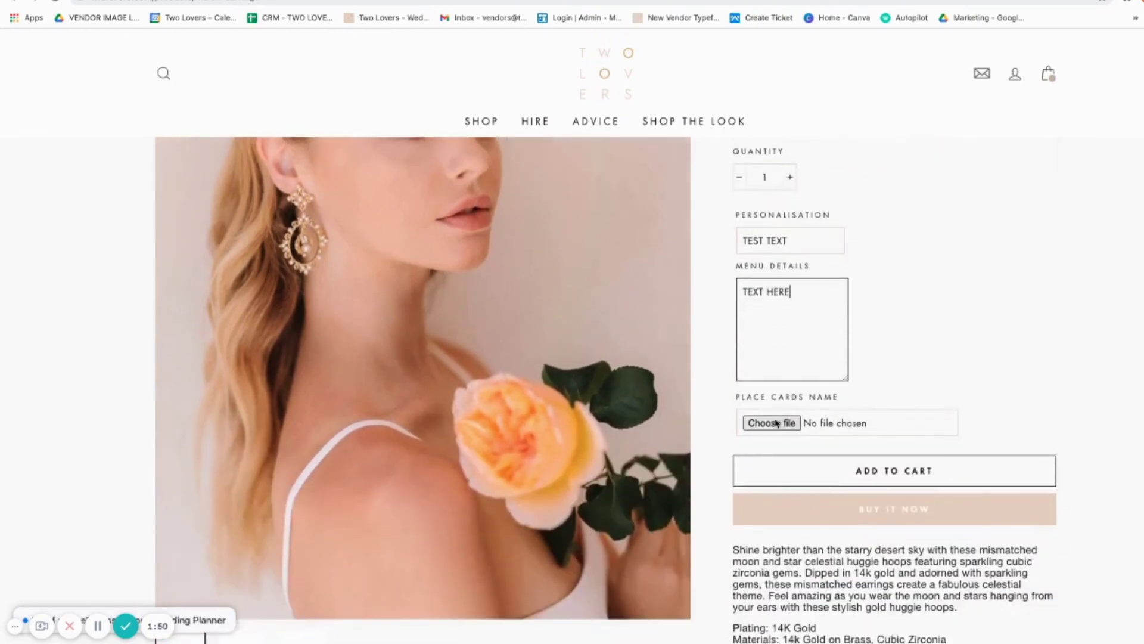
scroll(777, 424, up, 4)
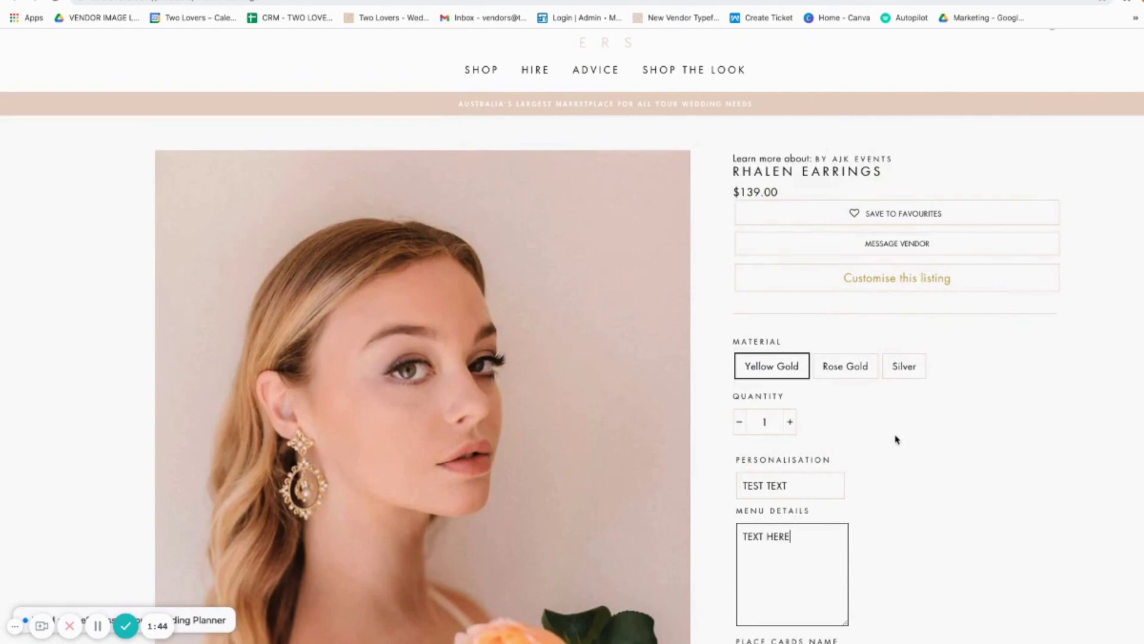
Step: Return from the live listing to the Rhalen Earrings product editor and save the product again
scroll(944, 463, down, 2)
scroll(968, 477, down, 2)
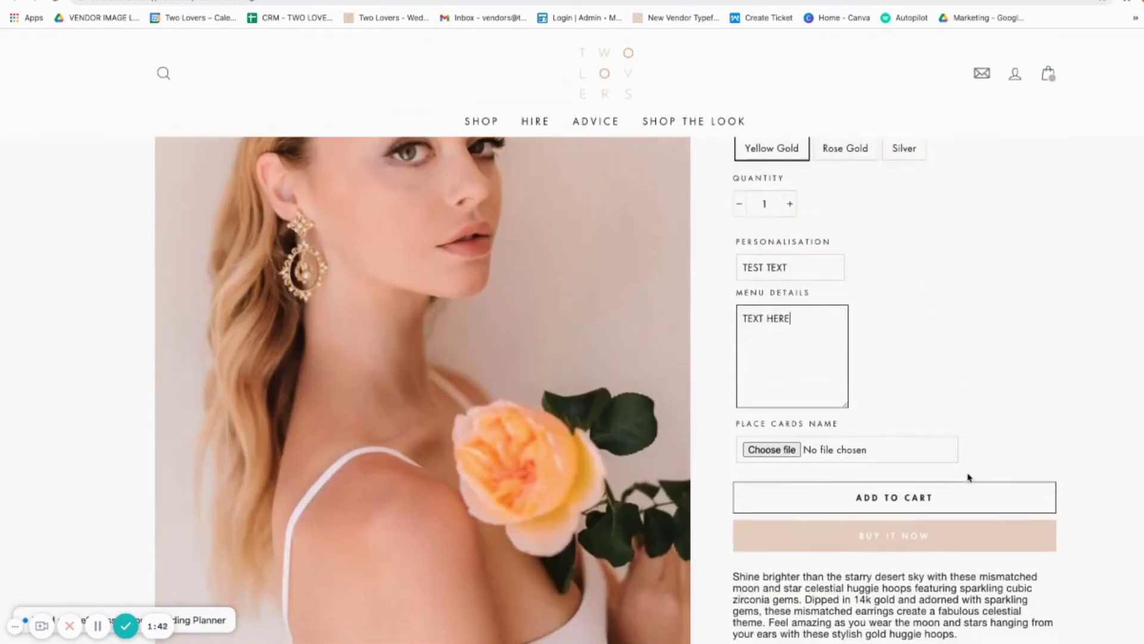
scroll(968, 477, up, 5)
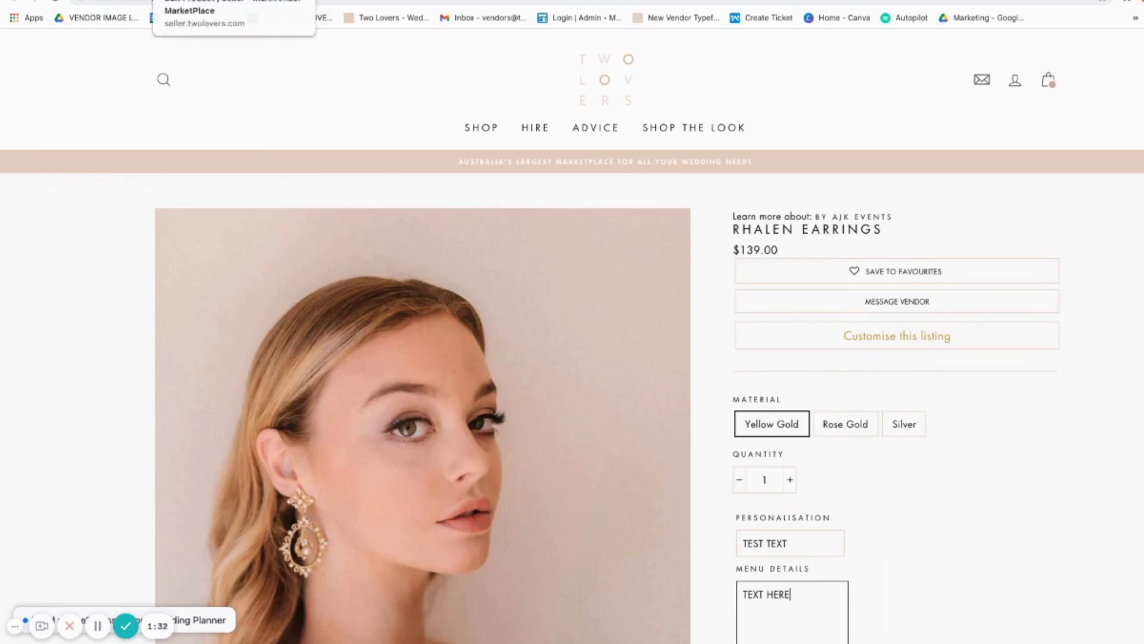
click(167, 1)
scroll(760, 583, down, 10)
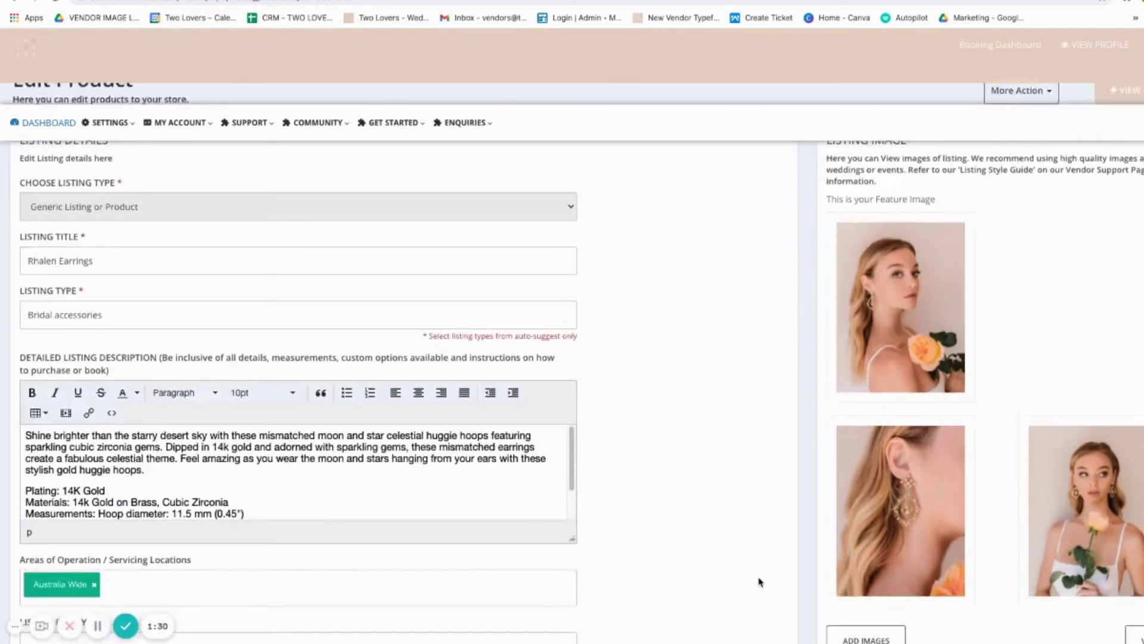
scroll(760, 583, down, 2)
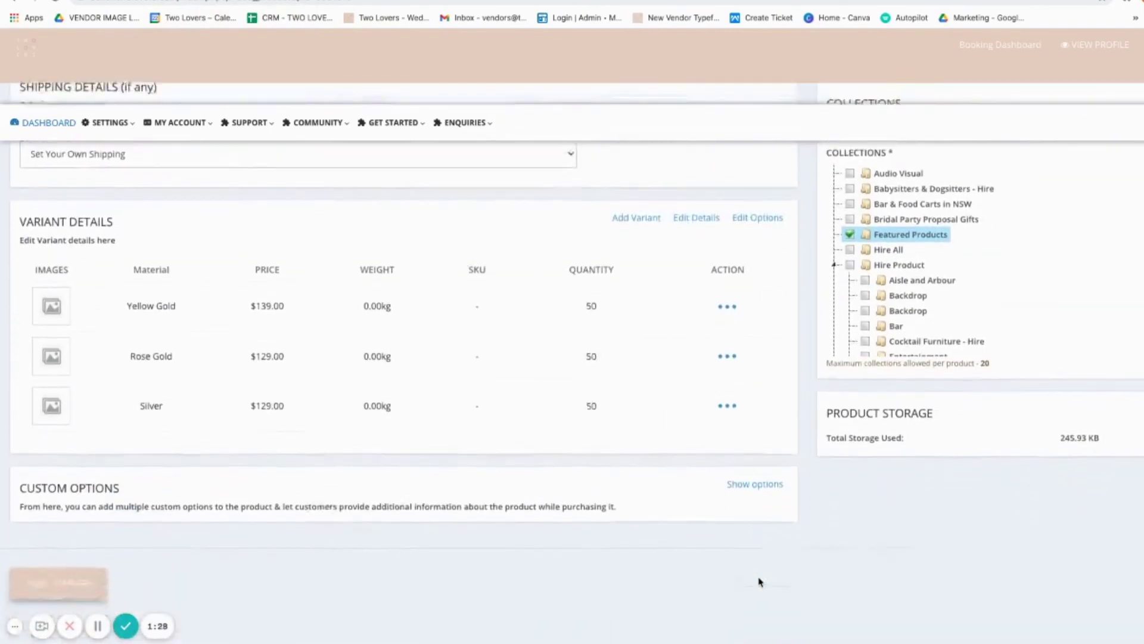
click(63, 581)
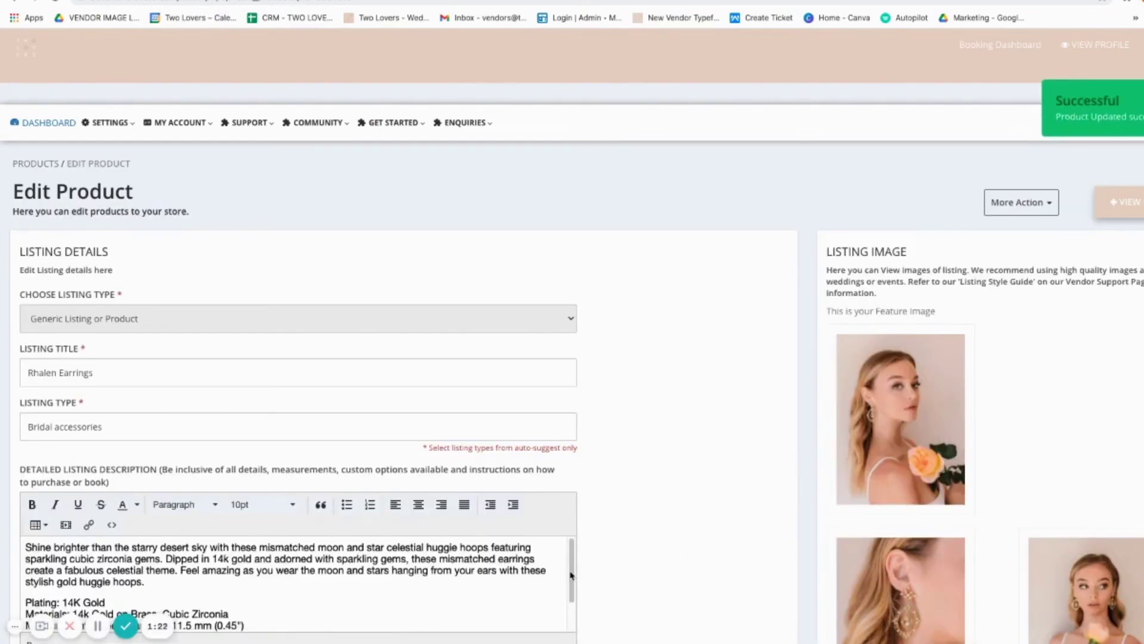
Step: Review the listing's description, servicing locations, shipping method, variants and collections on the Edit Product page
scroll(634, 555, down, 10)
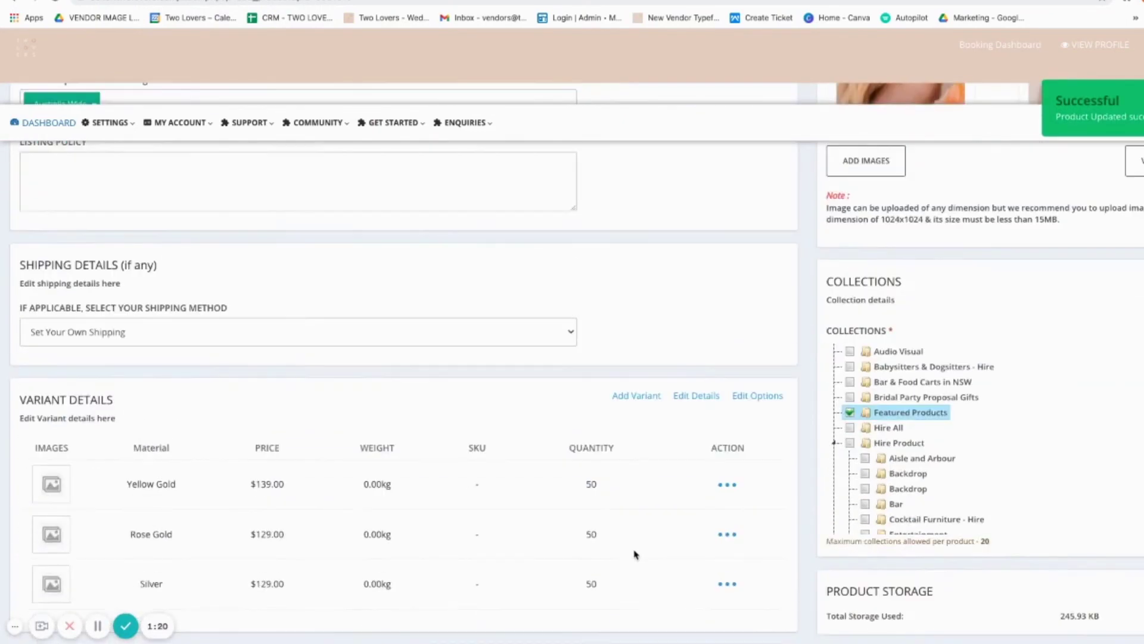
scroll(635, 554, down, 2)
scroll(635, 554, down, 1)
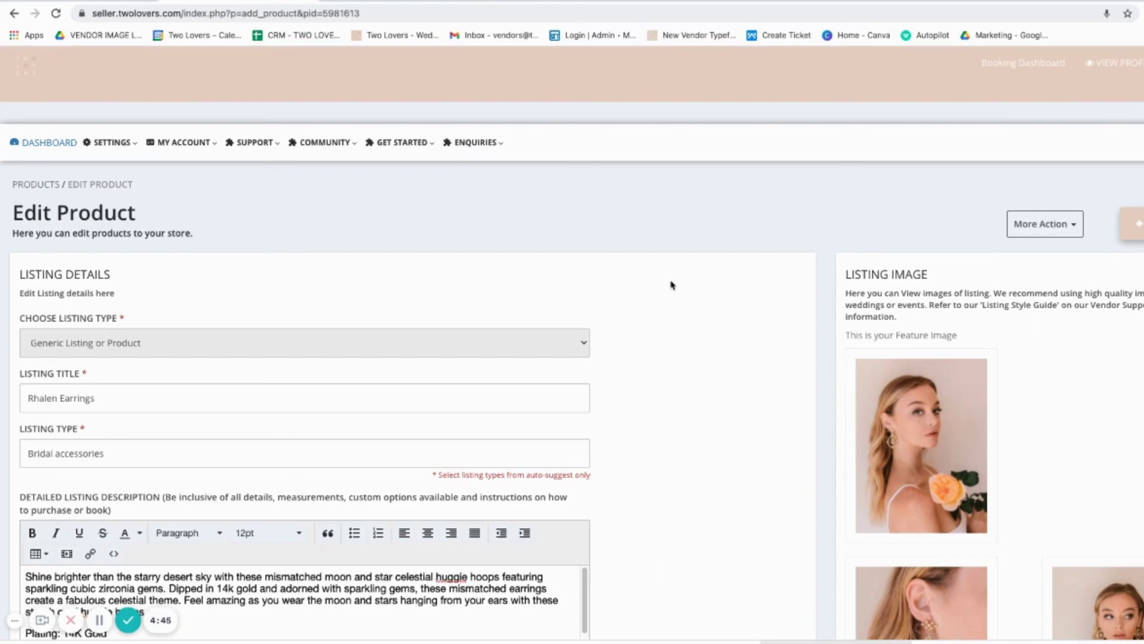
scroll(700, 507, down, 1)
scroll(712, 490, down, 3)
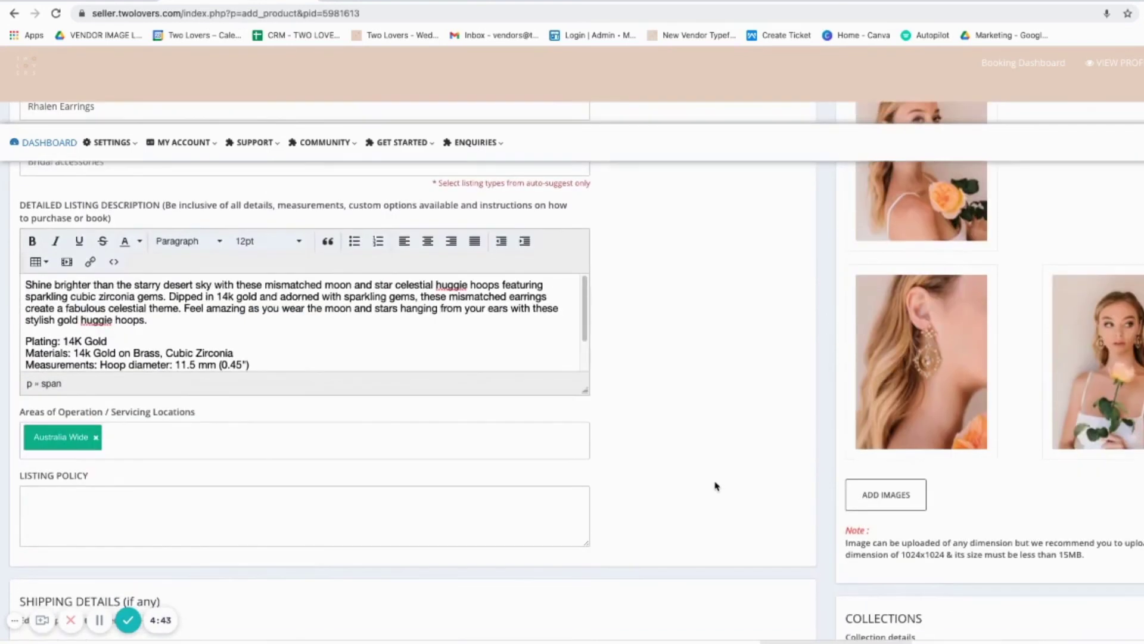
scroll(715, 485, down, 6)
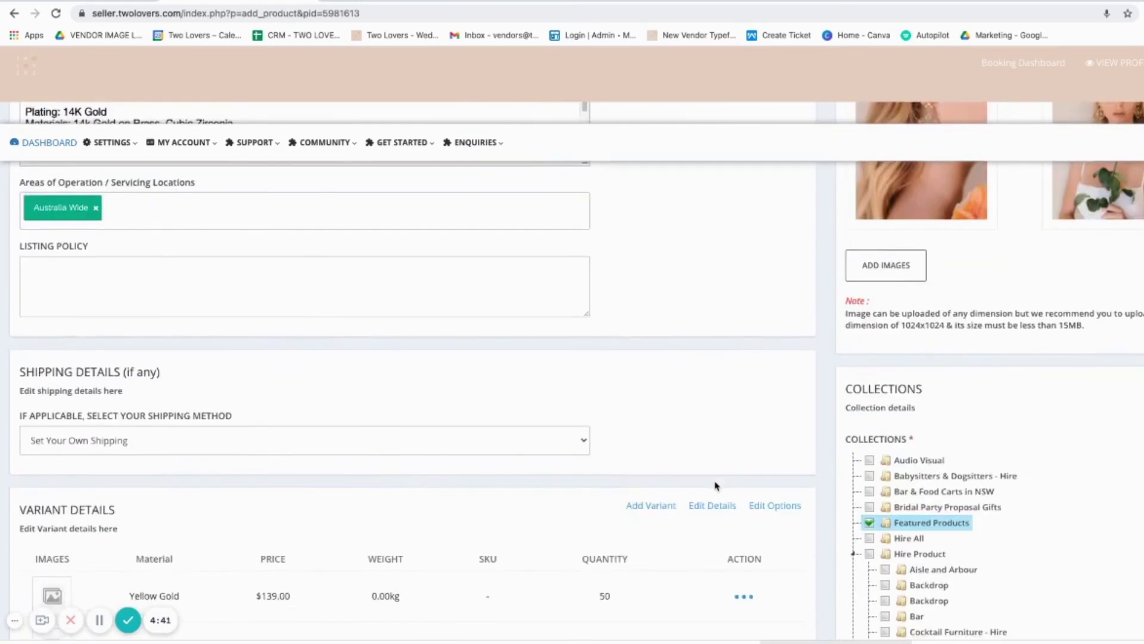
scroll(717, 486, up, 10)
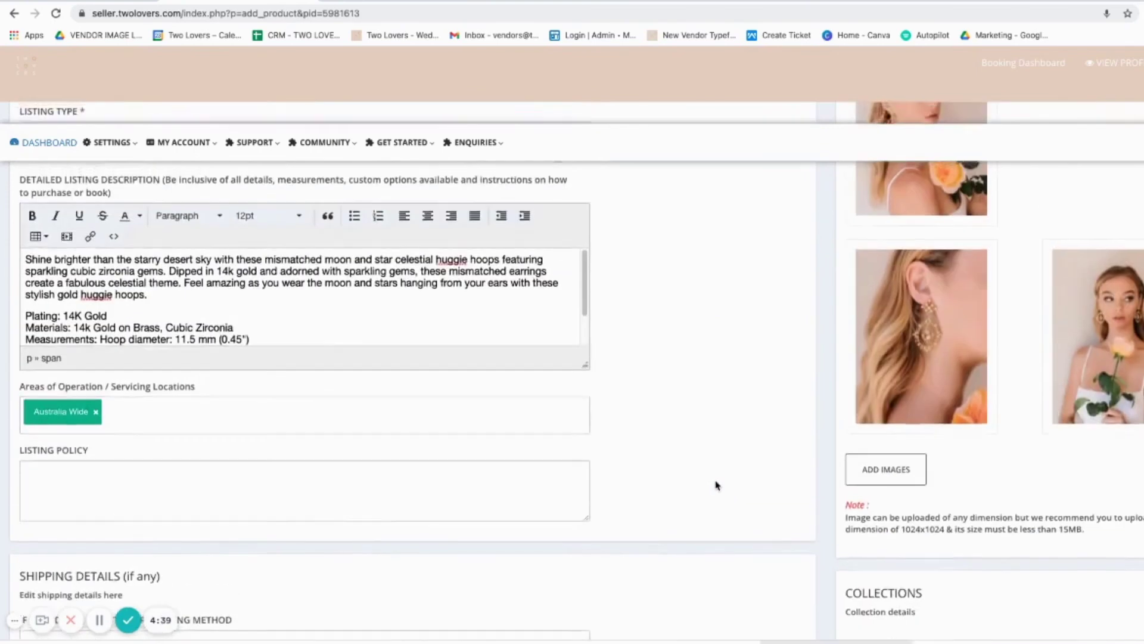
scroll(717, 486, up, 2)
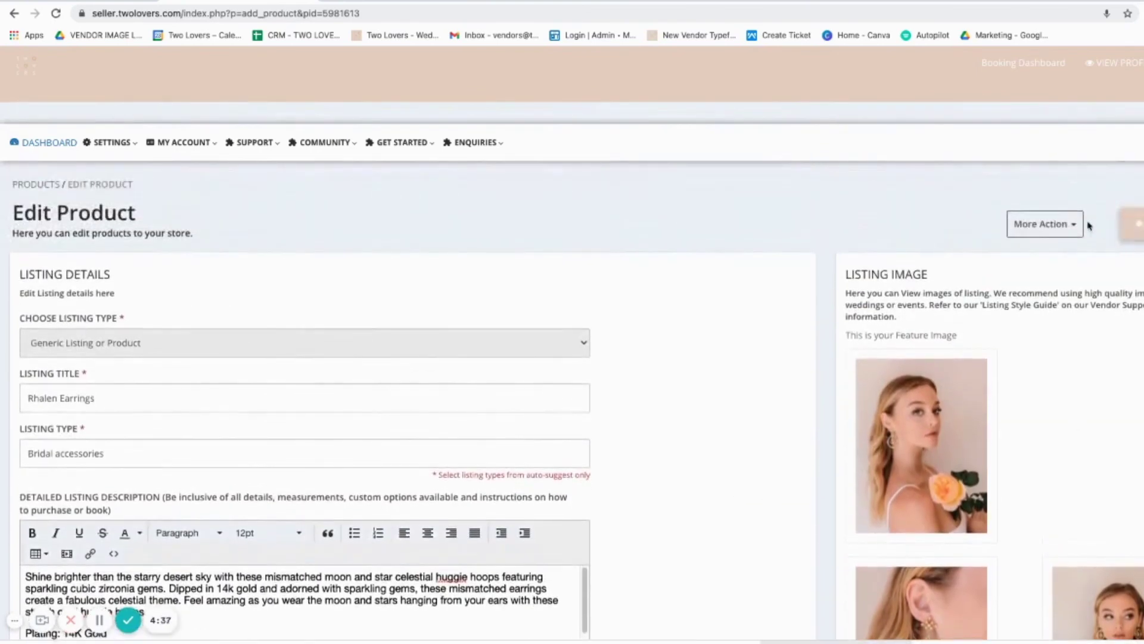
Step: View the options for duplicating the Rhalen Earrings listing and cancel without making a copy
click(1037, 234)
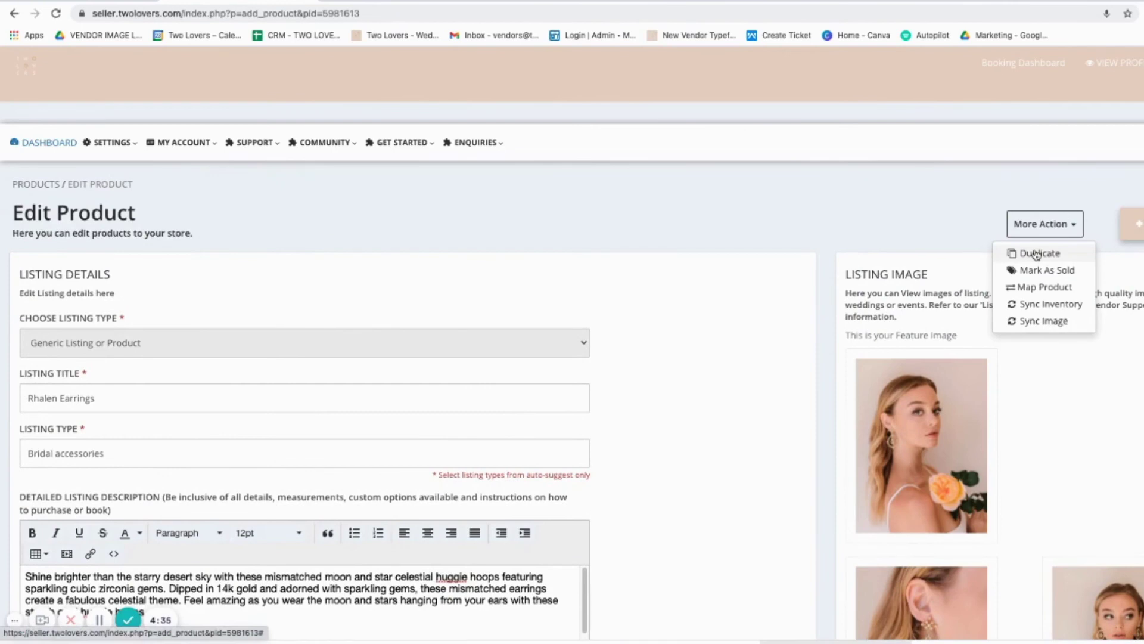
click(1037, 255)
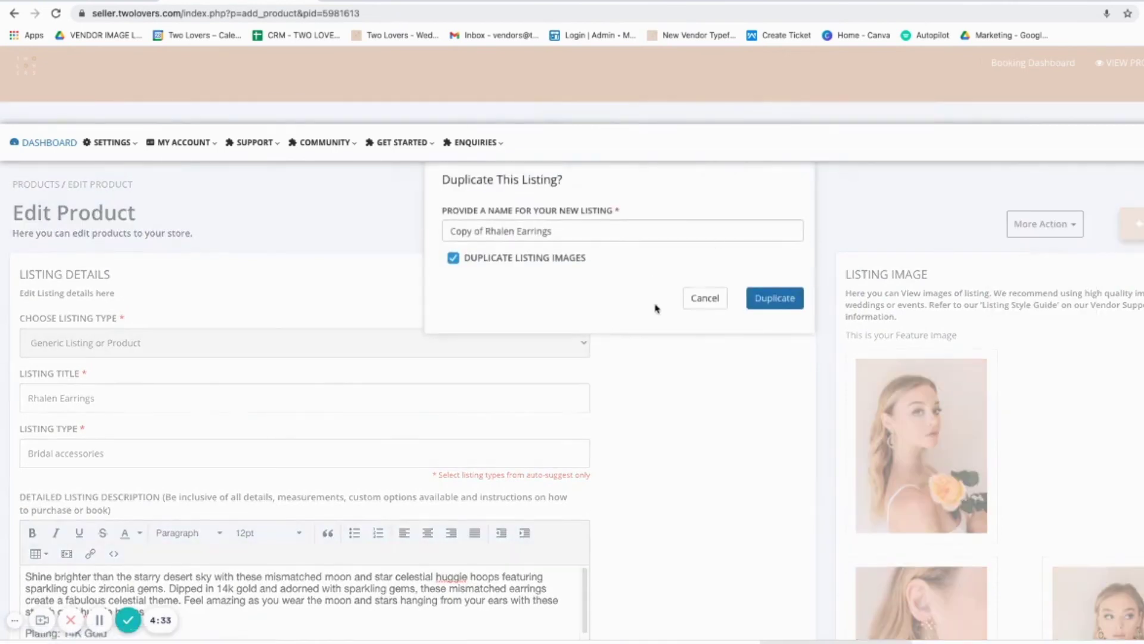
click(712, 301)
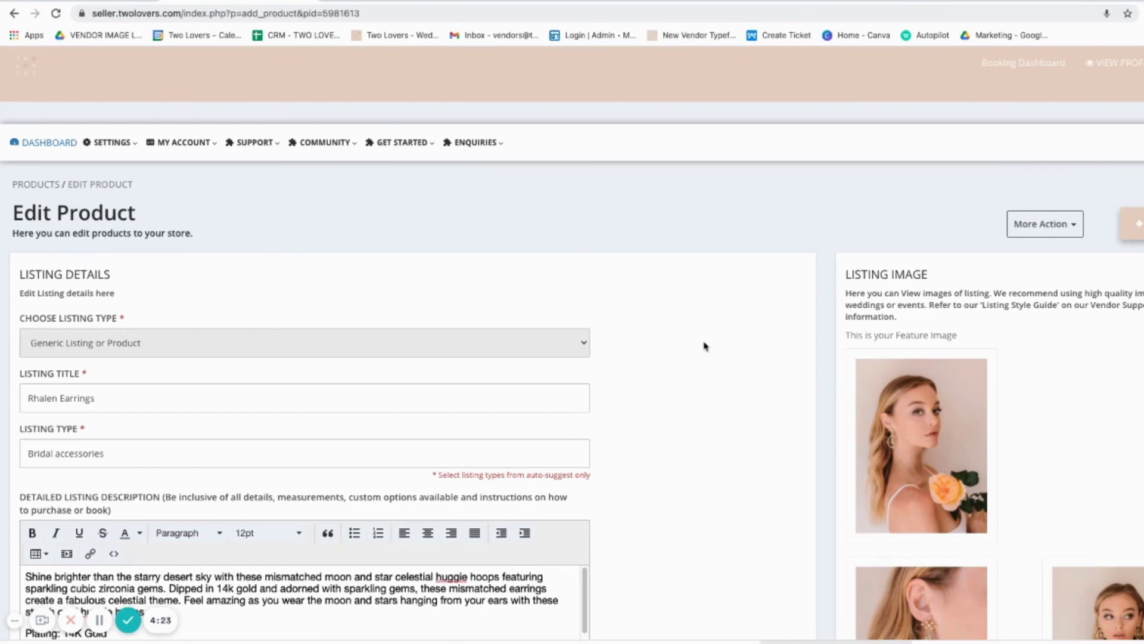
scroll(714, 396, down, 1)
drag(123, 383, 3, 385)
drag(847, 258, 921, 258)
click(354, 608)
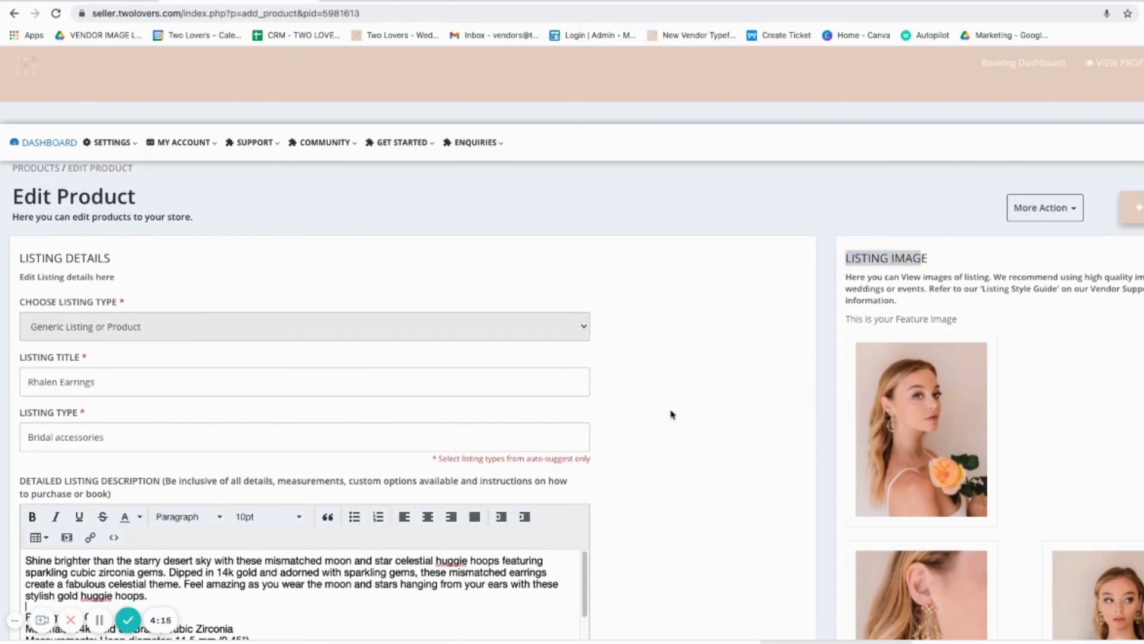
click(691, 439)
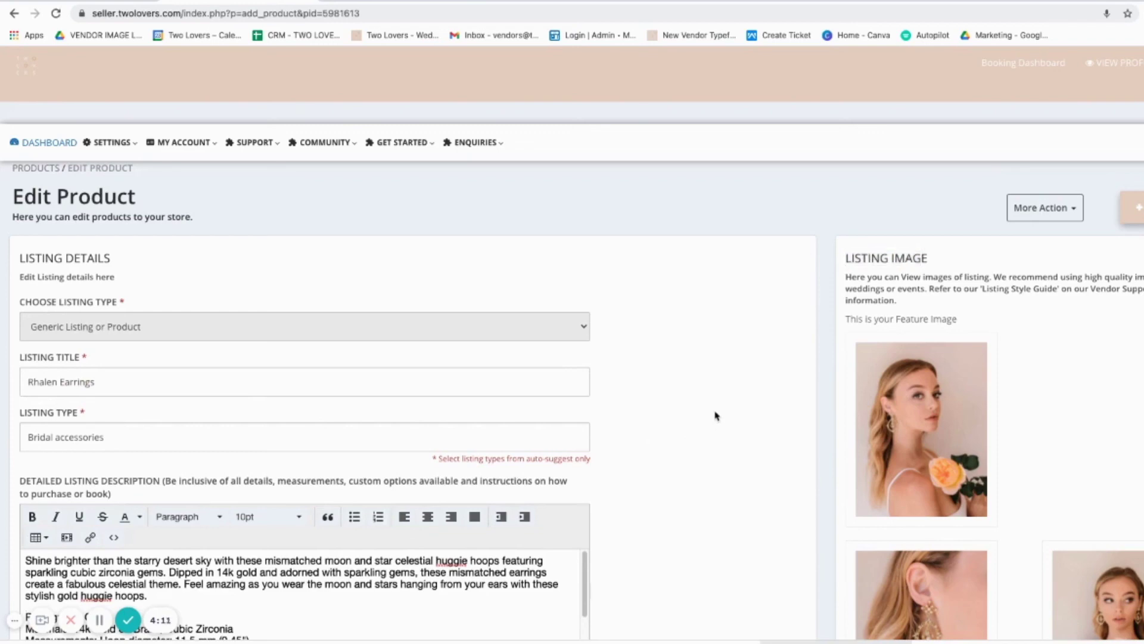